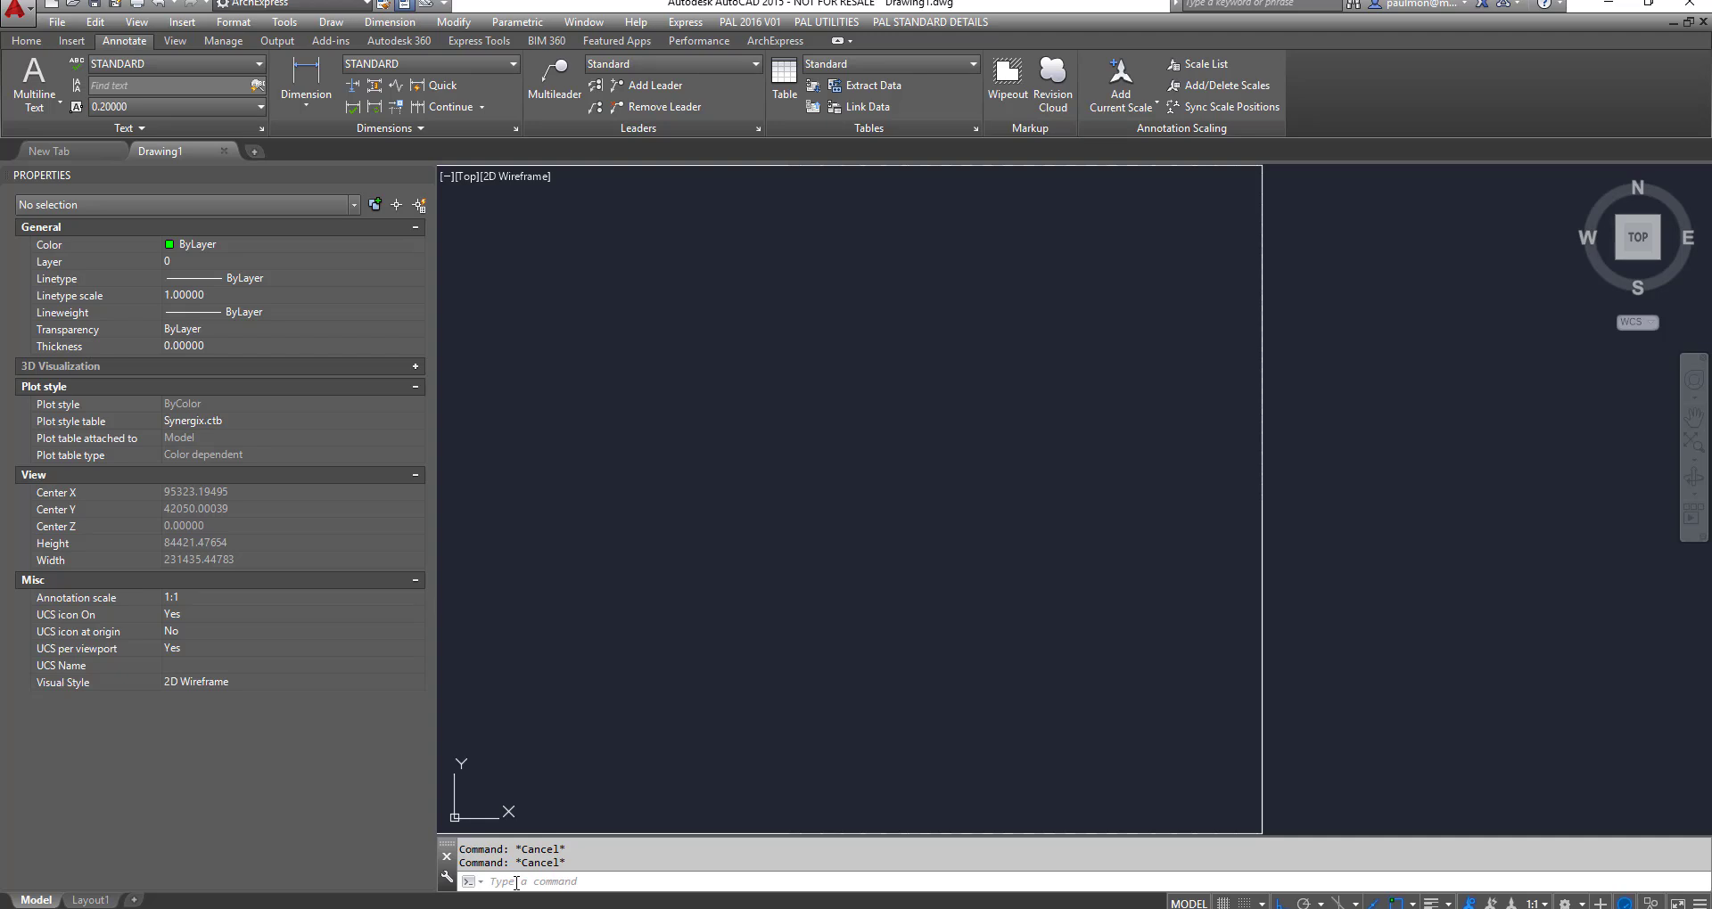
# Step: Run (findfile "acadiso.pat") on the AutoCAD command line to reveal the pattern file's folder
pyautogui.click(517, 883)
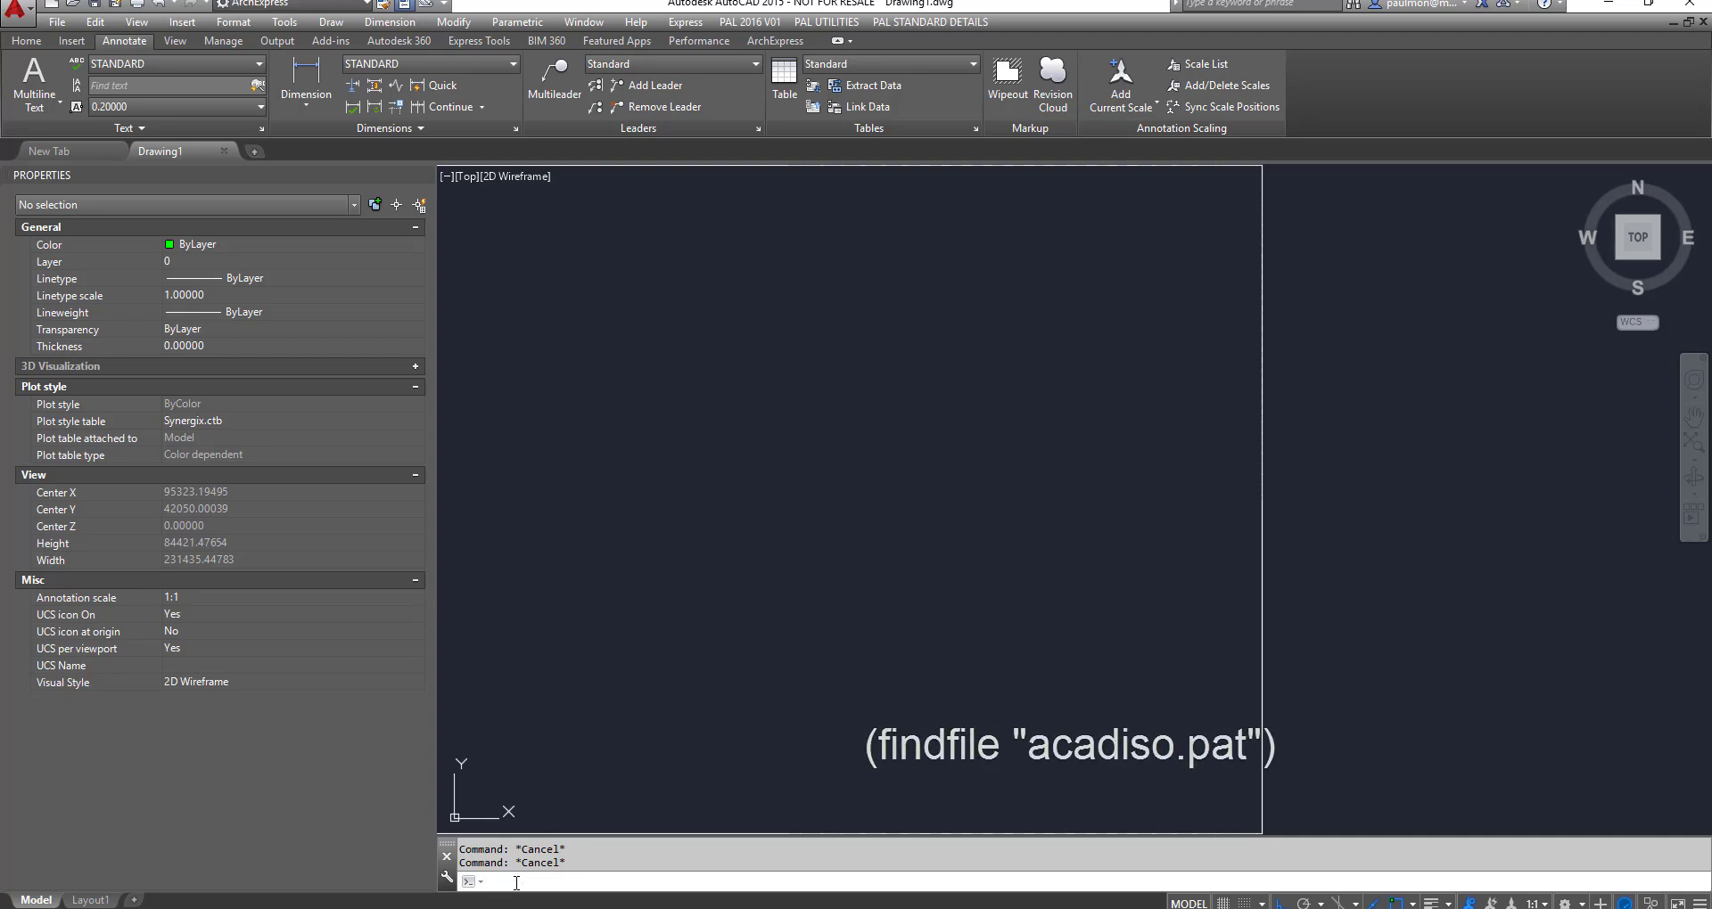
pyautogui.write('(fin')
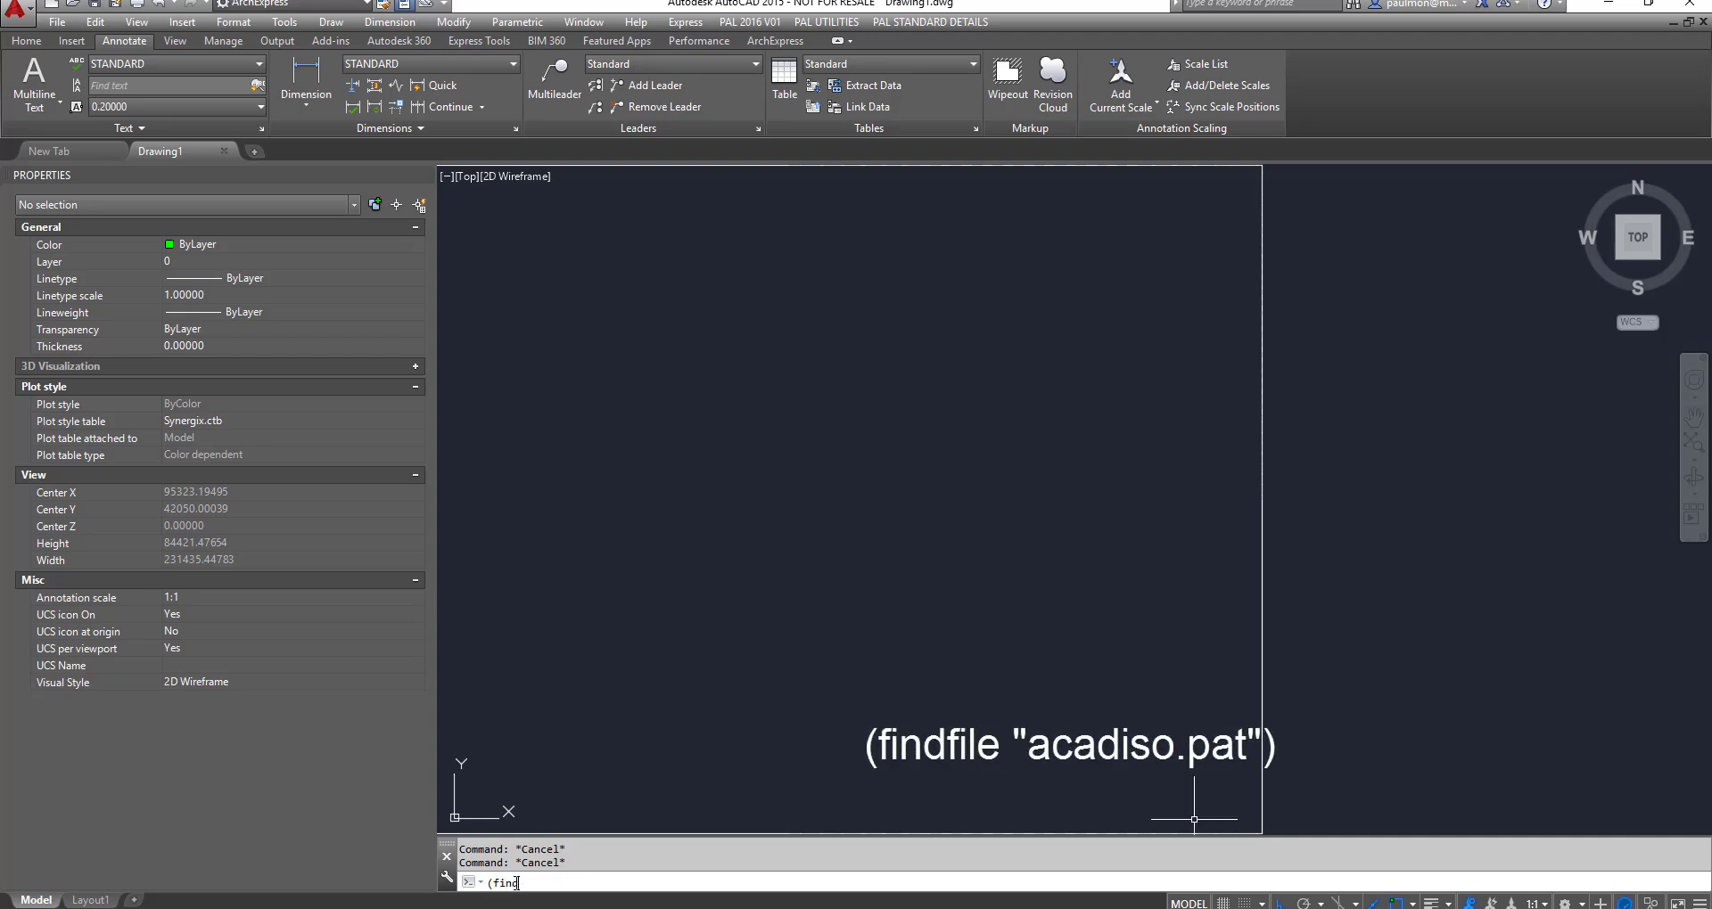
pyautogui.write('dfile')
pyautogui.write('"acadiso')
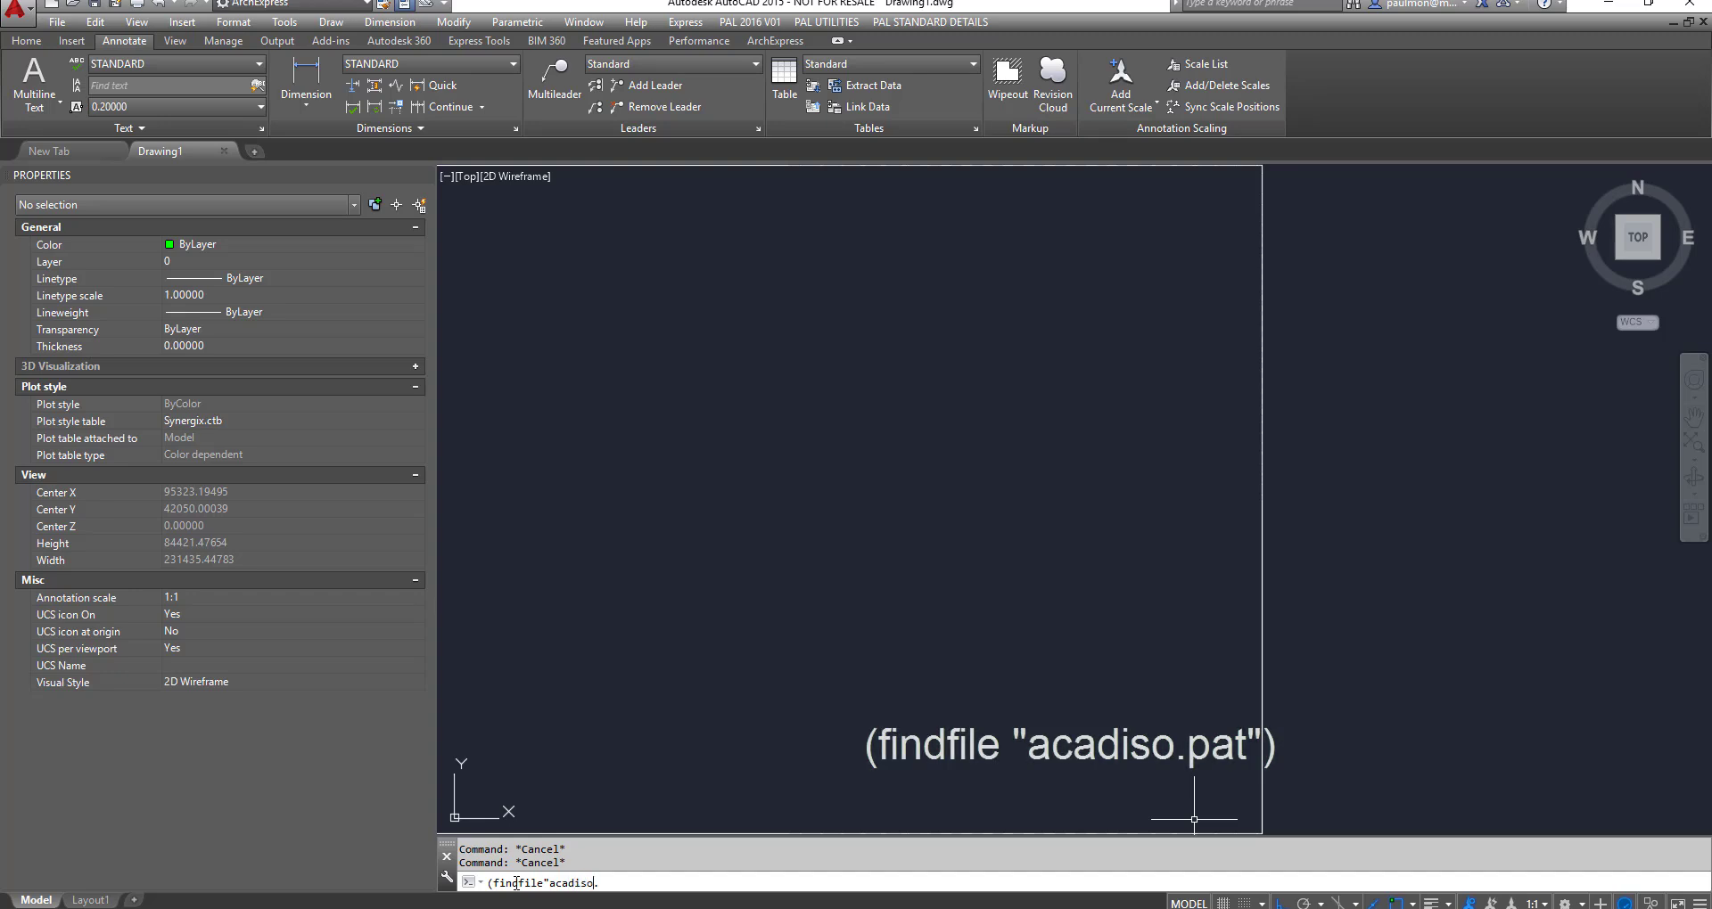
pyautogui.write('.pat"')
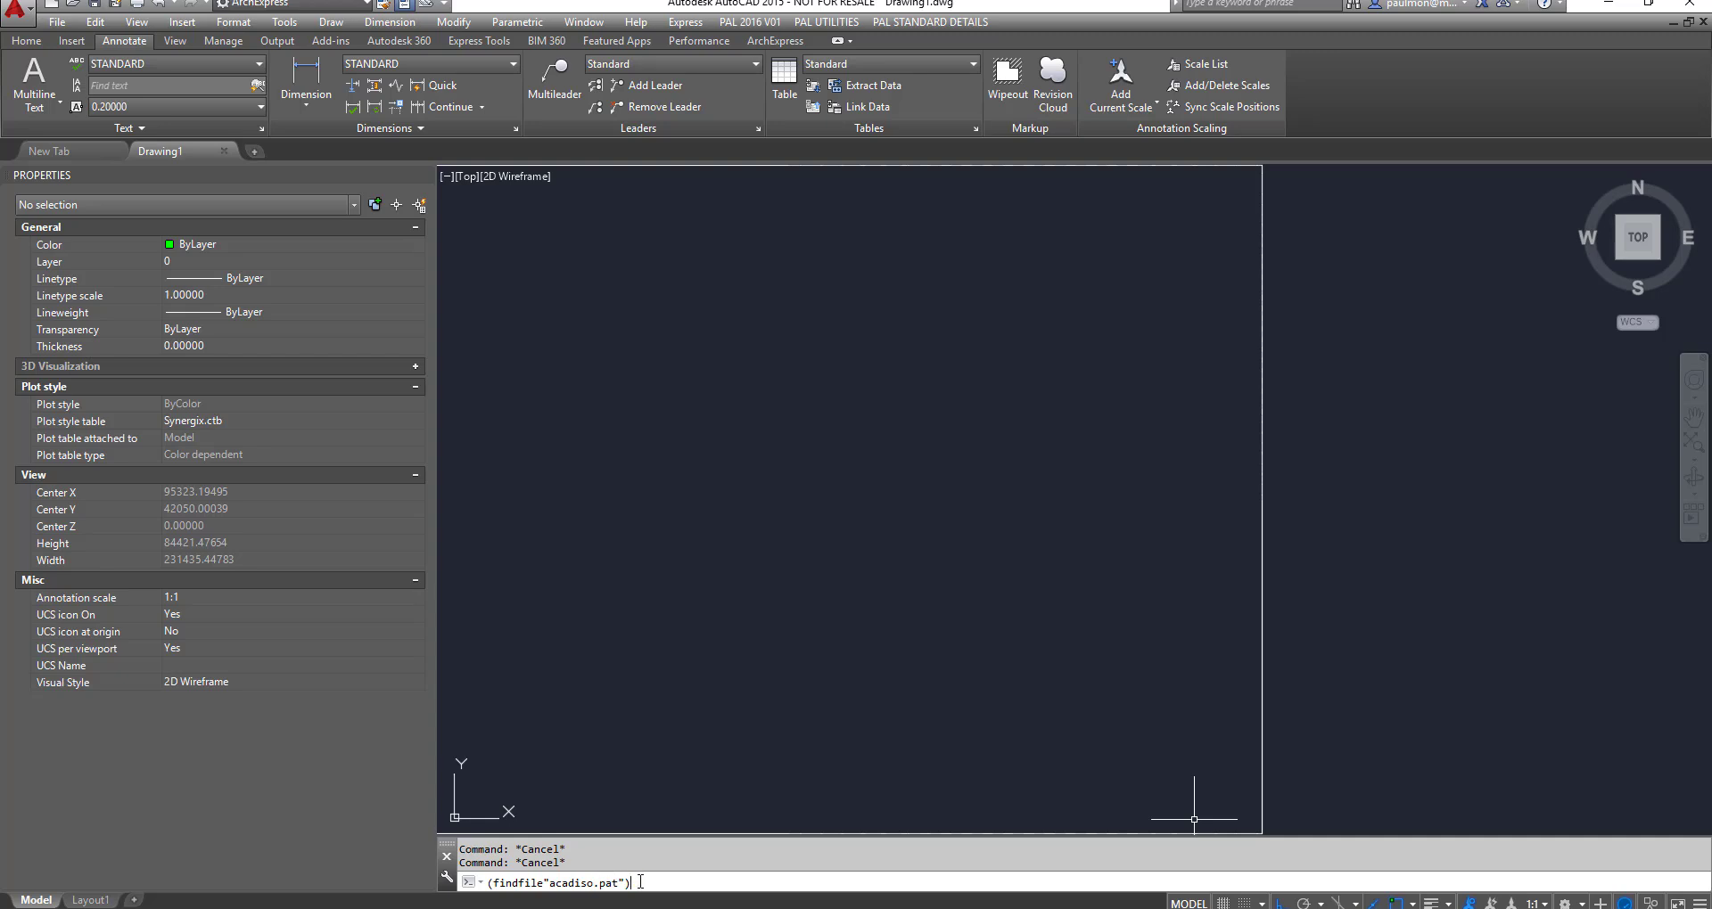
pyautogui.press('Return')
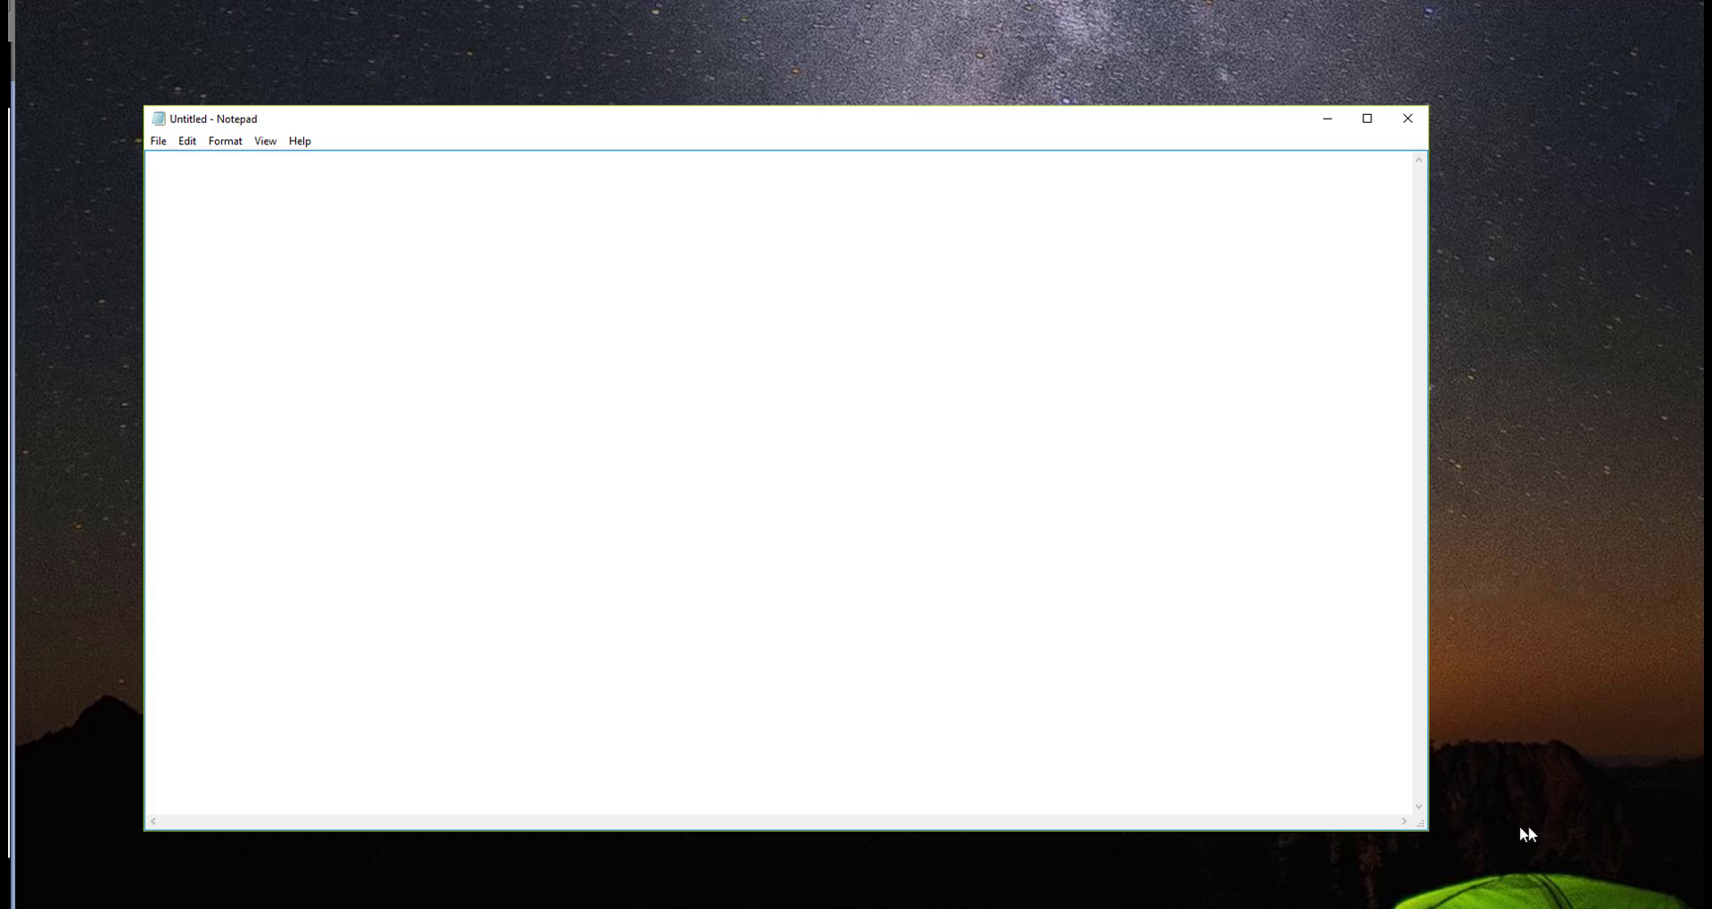
# Step: Start opening a file in Notepad and browse to the user's home folder under C:\Users
pyautogui.click(159, 141)
pyautogui.click(183, 181)
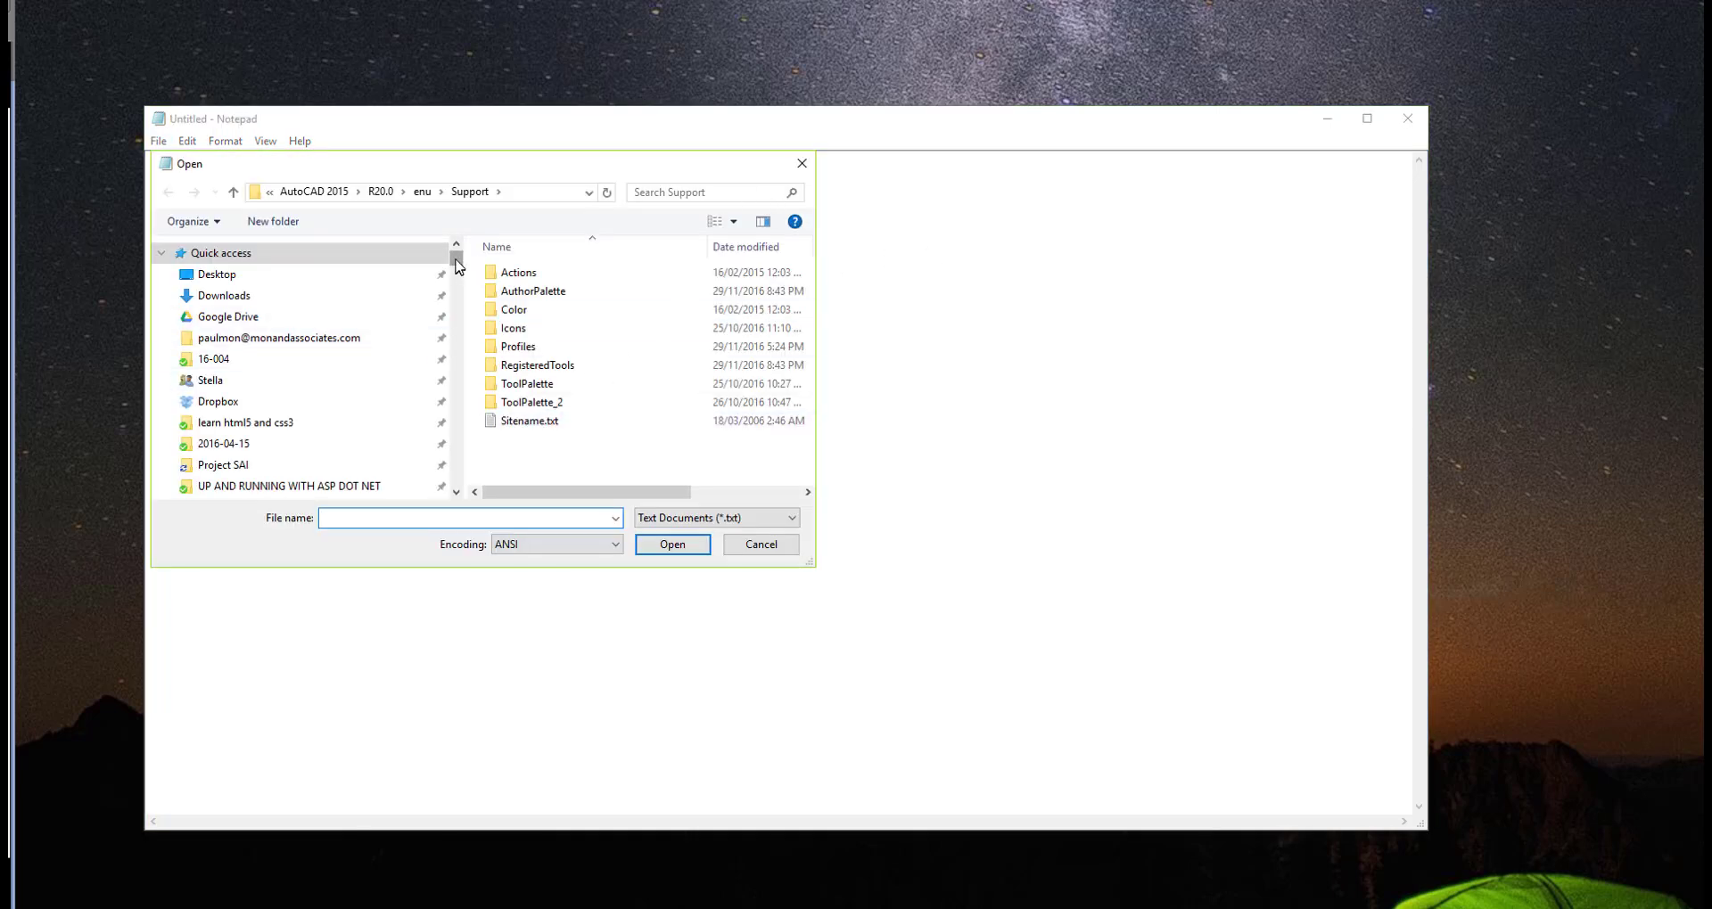
pyautogui.moveTo(455, 267); pyautogui.dragTo(457, 353)
pyautogui.click(254, 374)
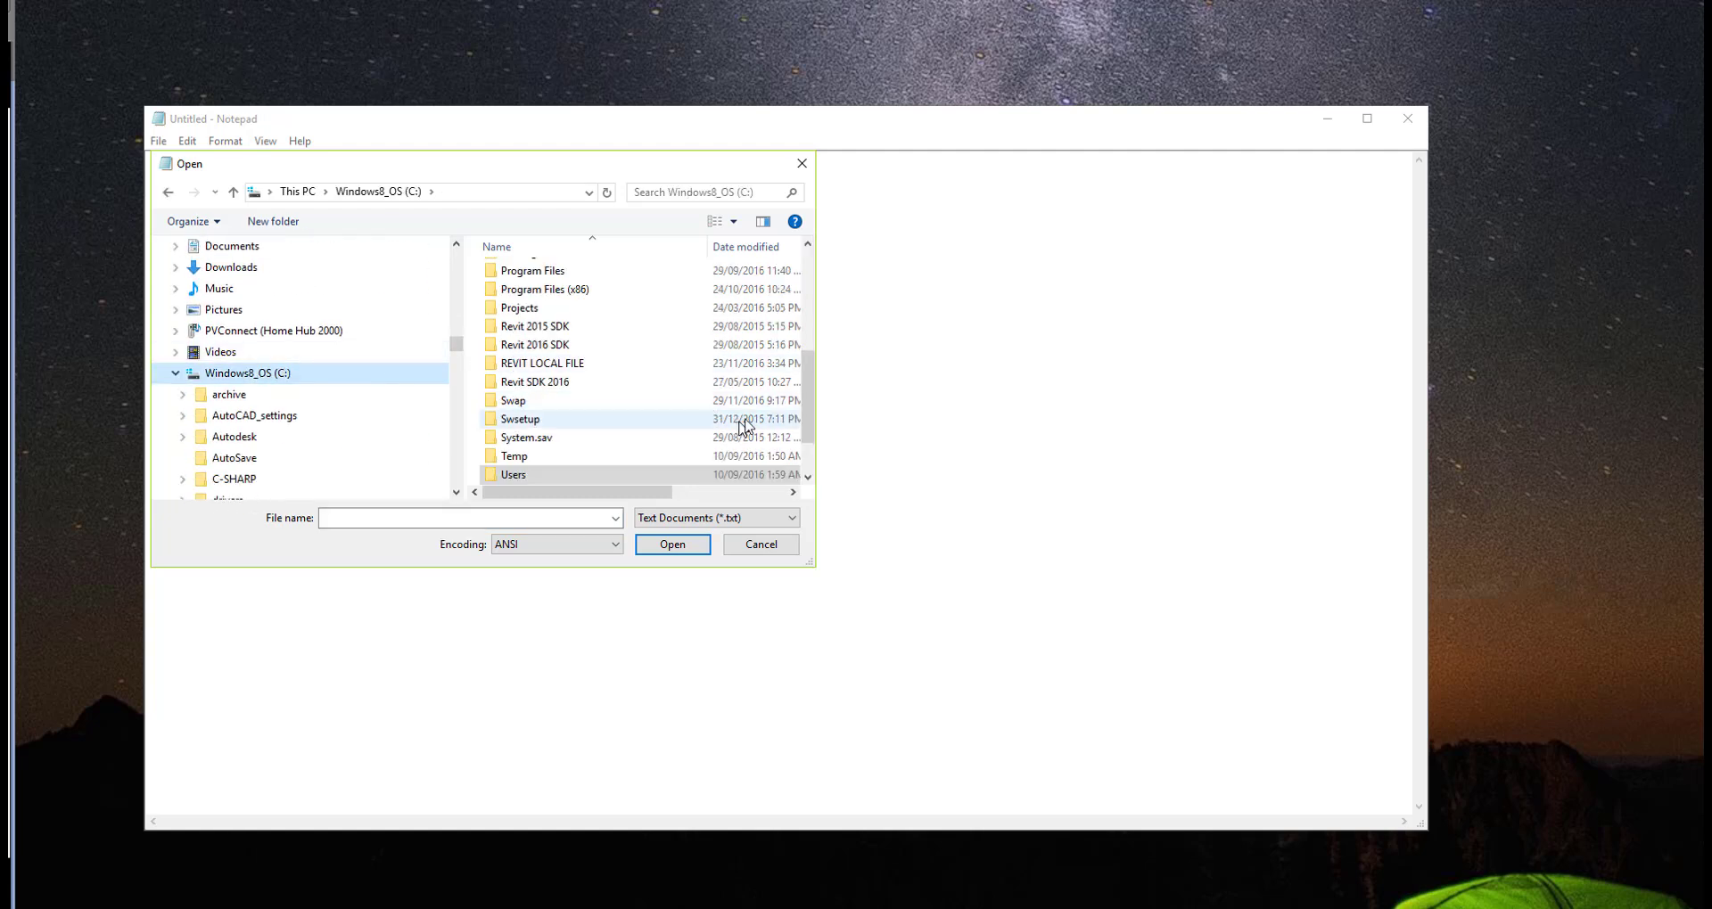
pyautogui.doubleClick(533, 477)
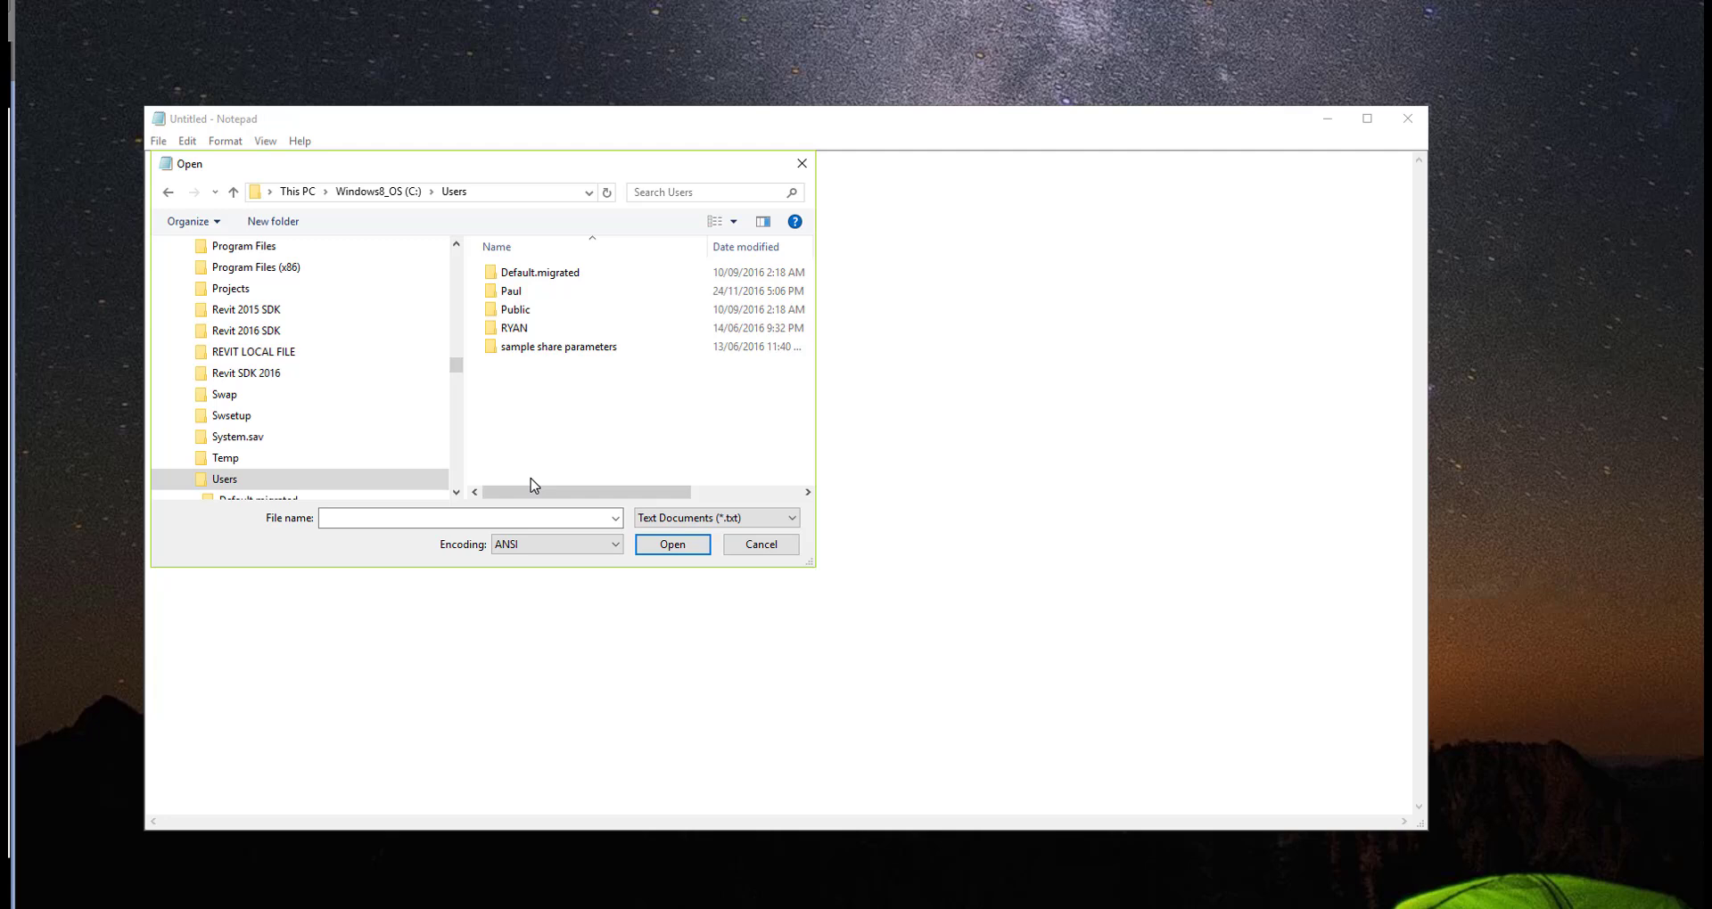
pyautogui.click(510, 294)
pyautogui.doubleClick(510, 294)
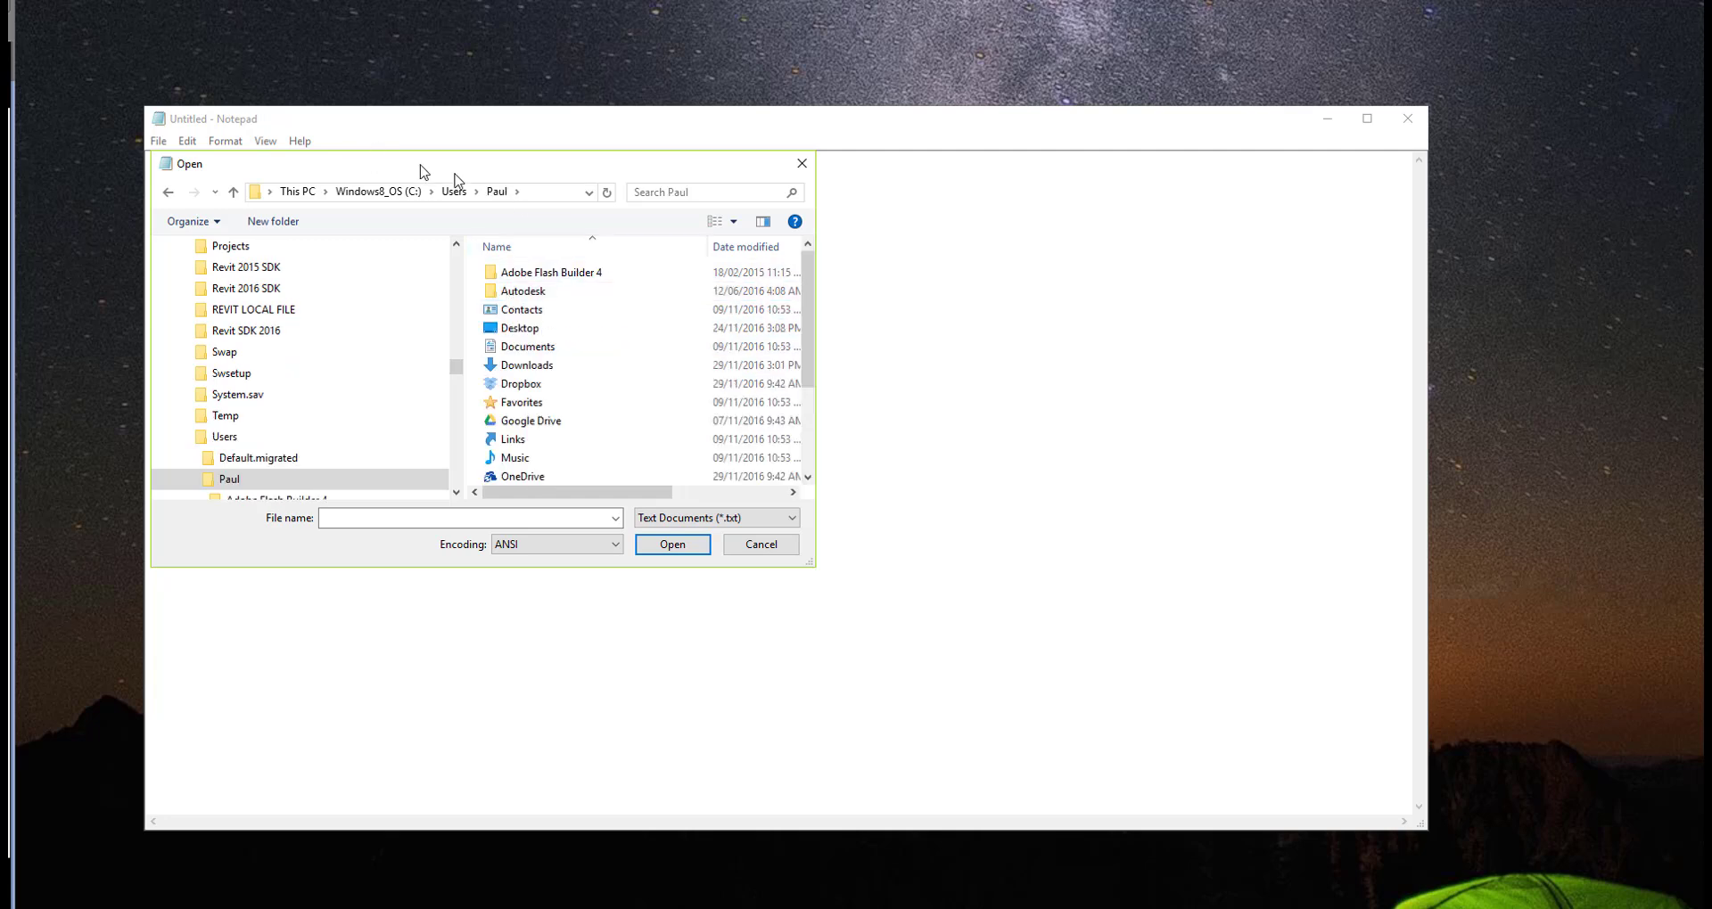
# Step: Navigate through AppData\Roaming\Autodesk\AutoCAD 2015\R20.0\enu into the Support folder
pyautogui.click(538, 192)
pyautogui.click(355, 191)
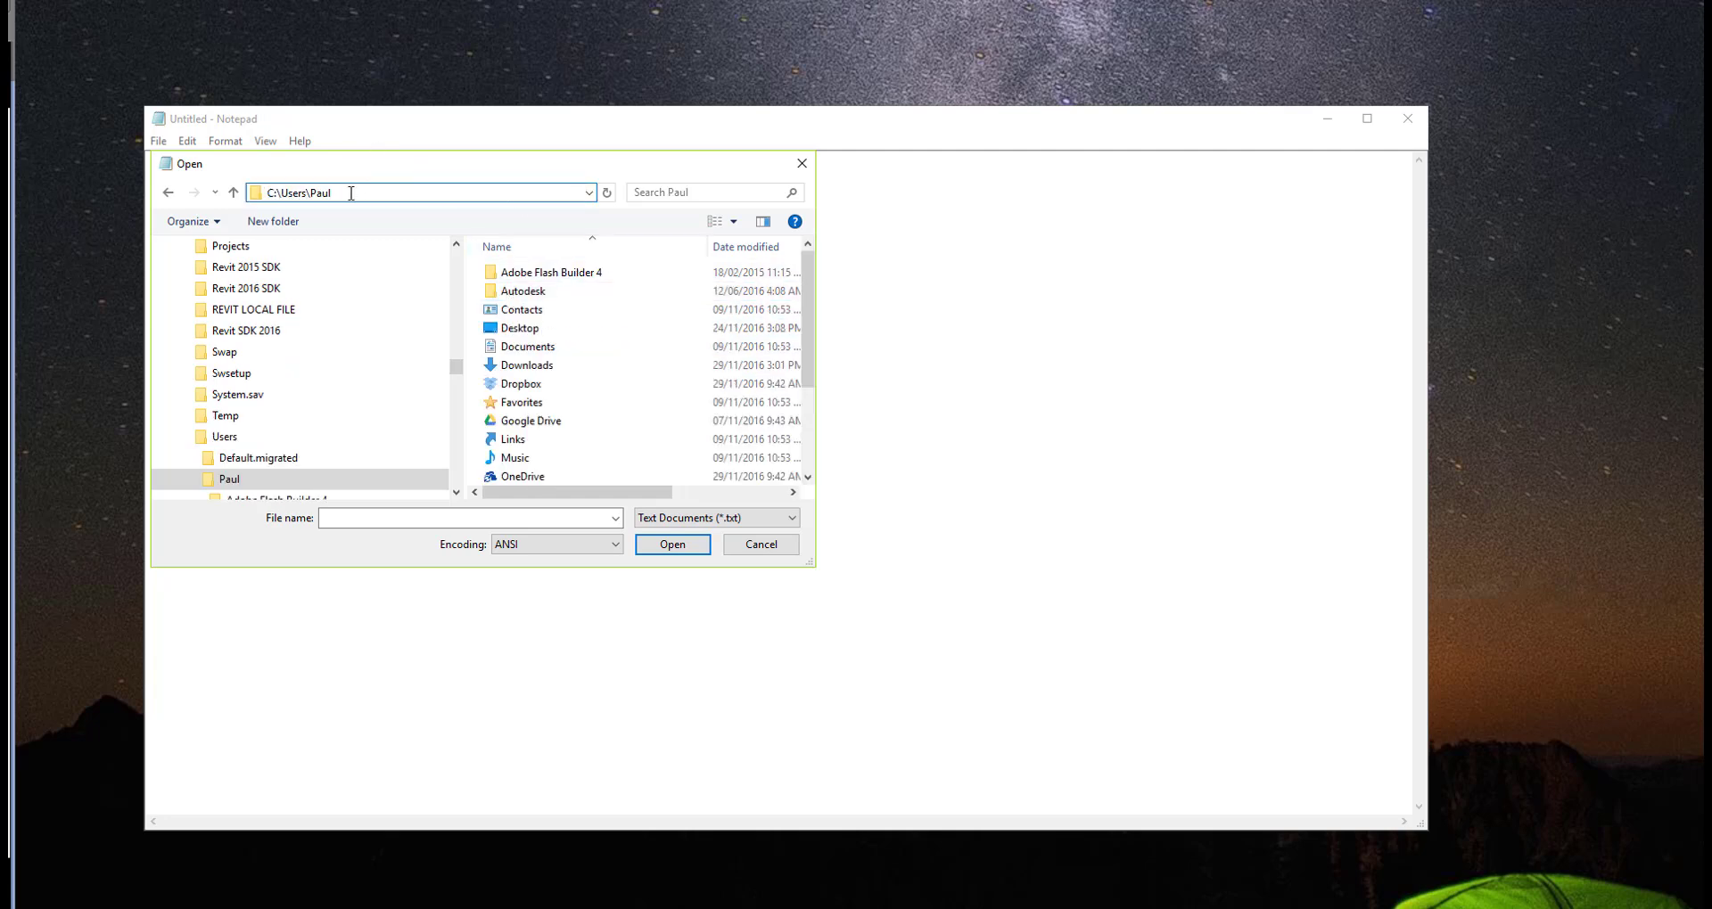
pyautogui.write('\\')
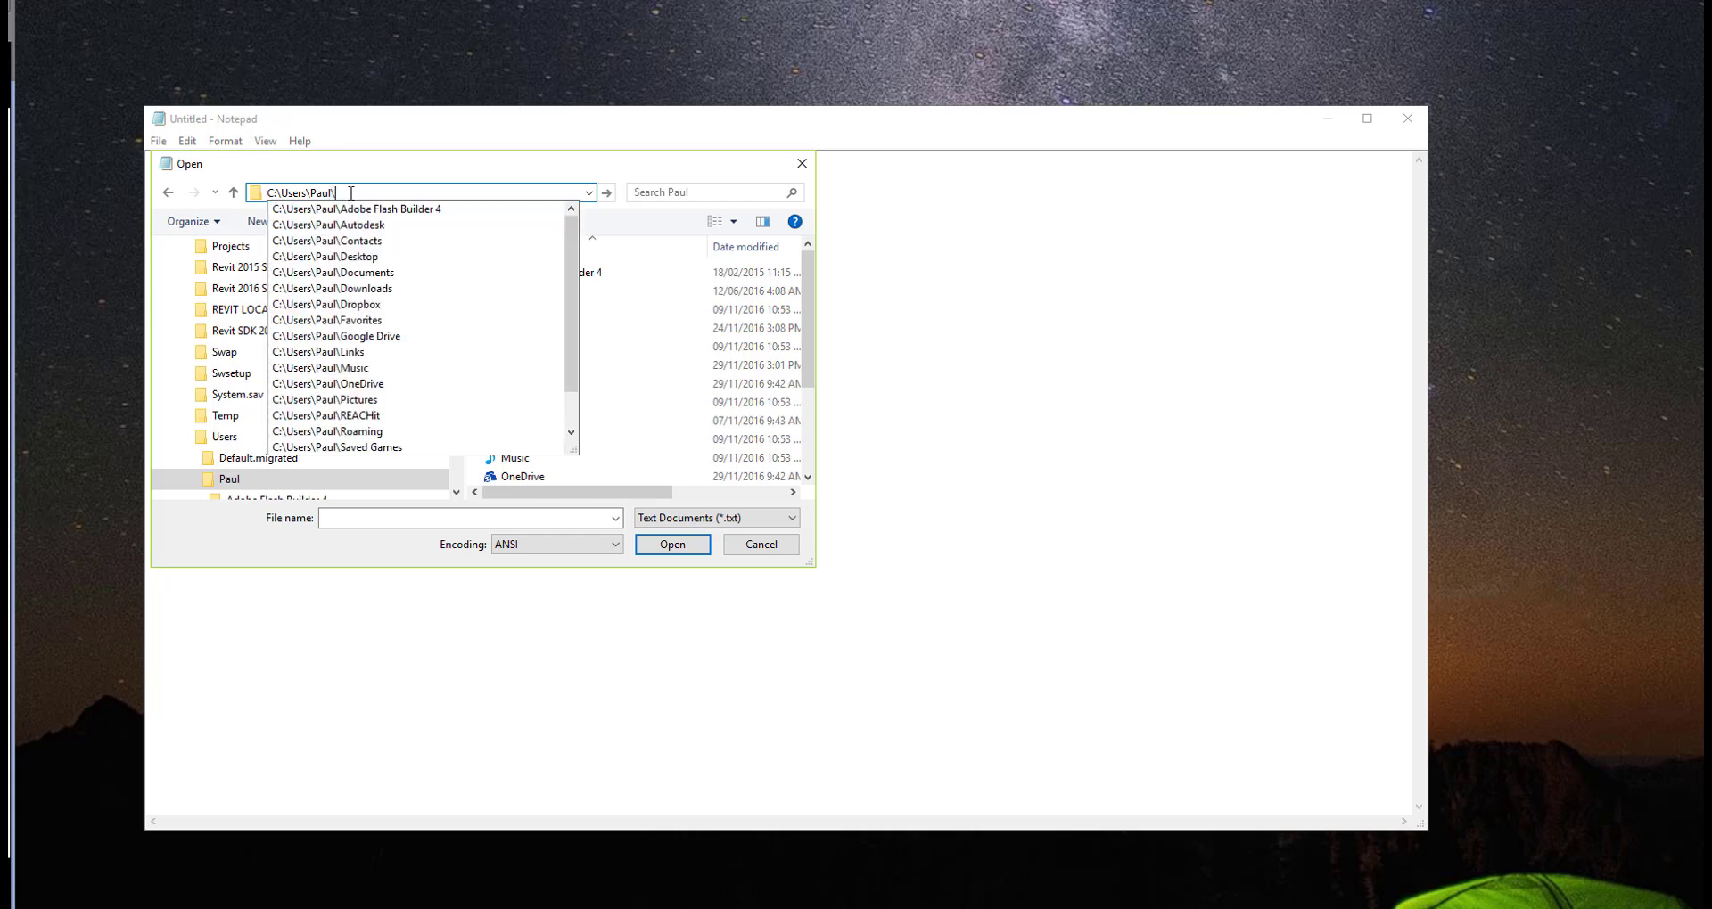
pyautogui.write('app')
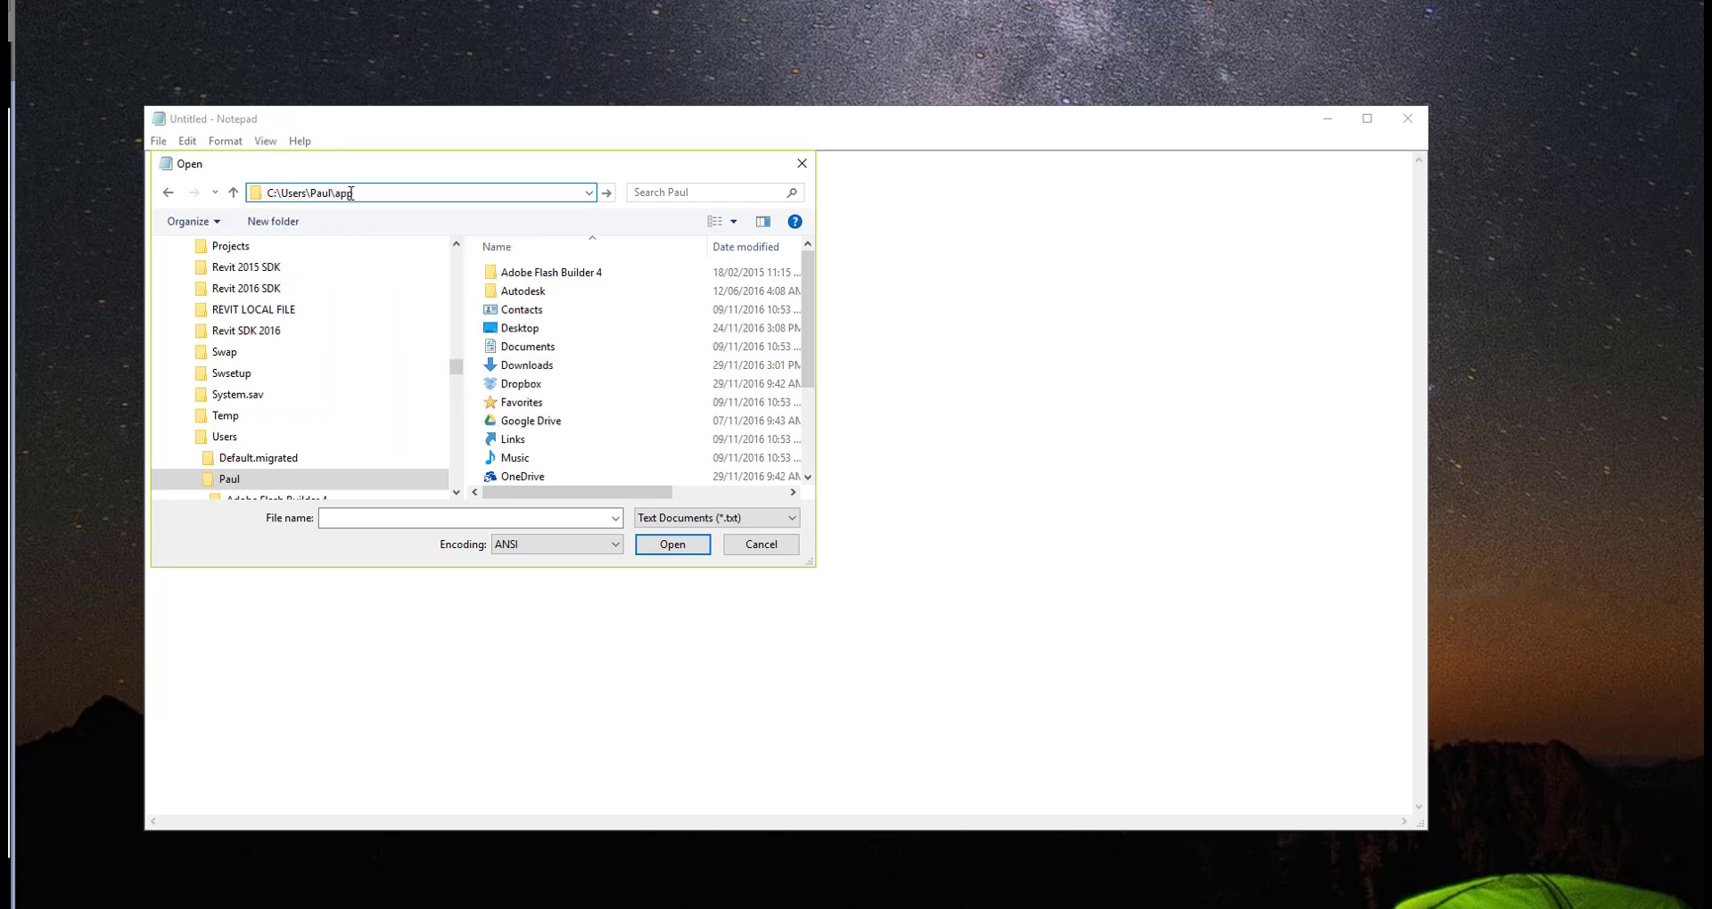
pyautogui.write('data\\')
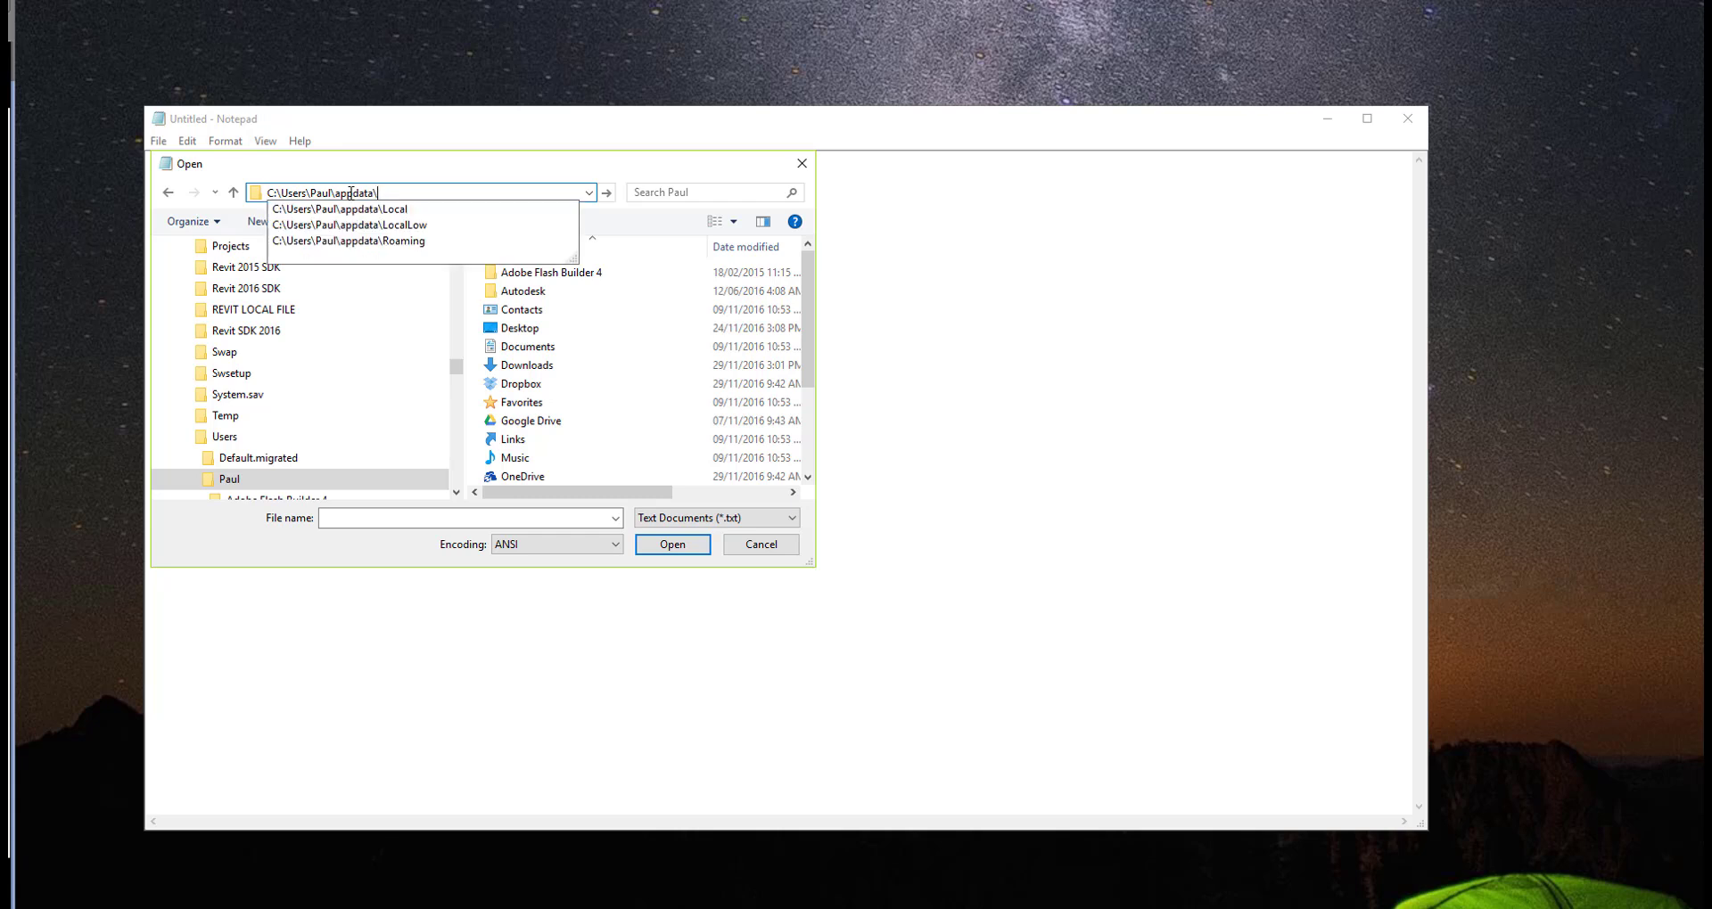
pyautogui.click(371, 241)
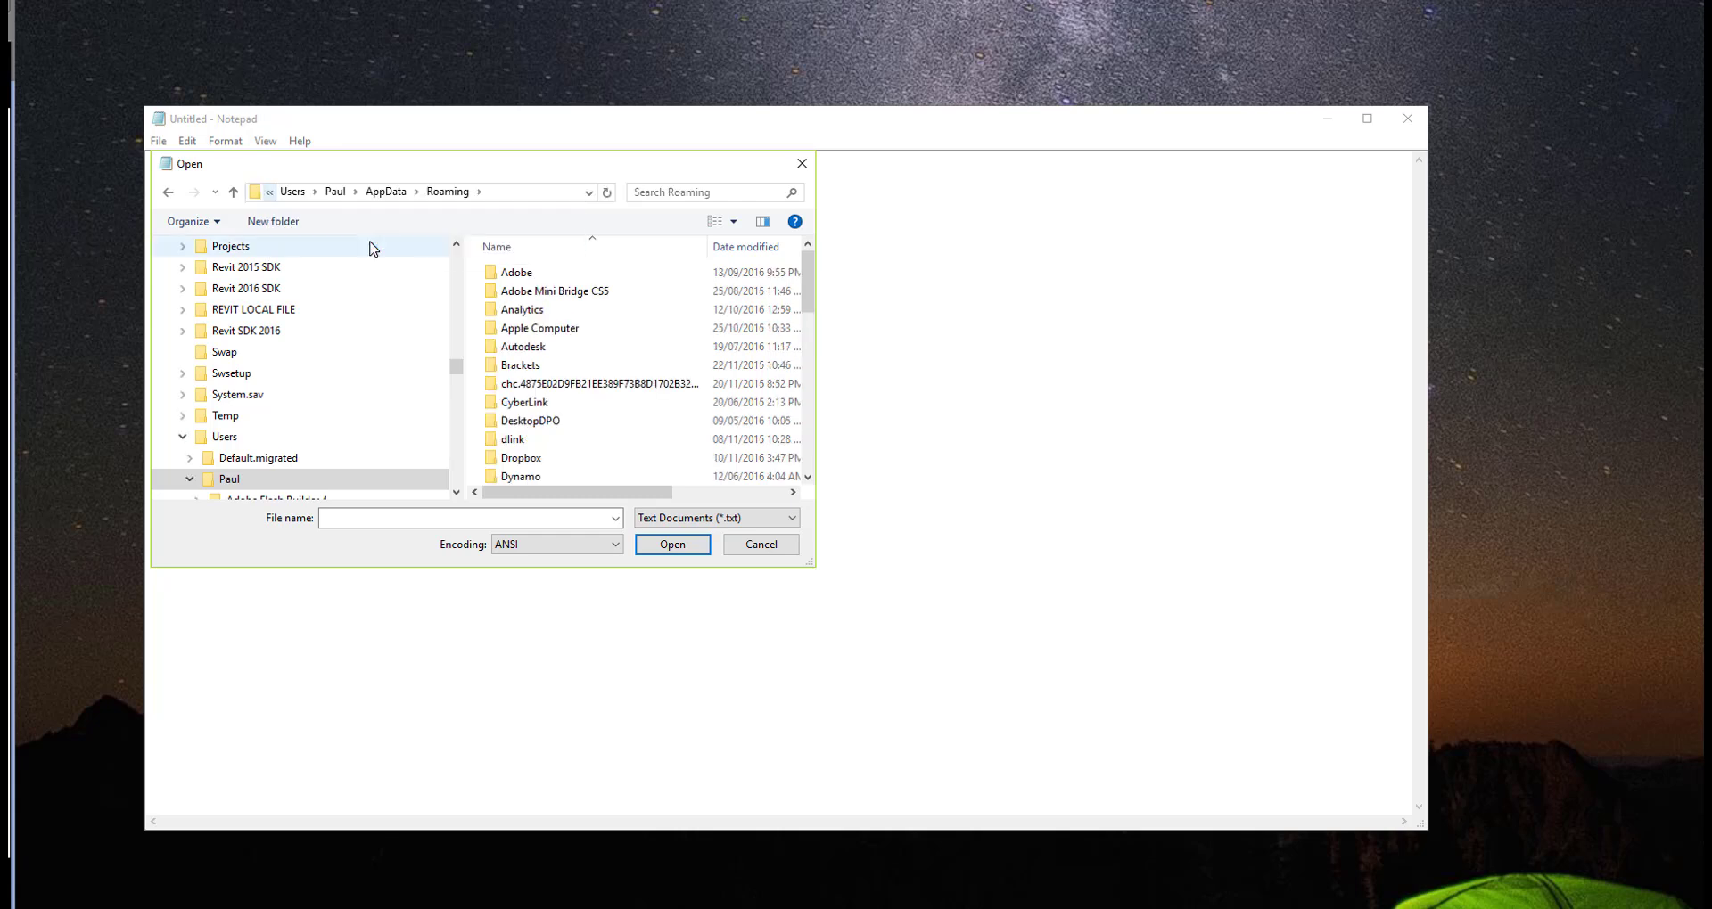
pyautogui.doubleClick(551, 349)
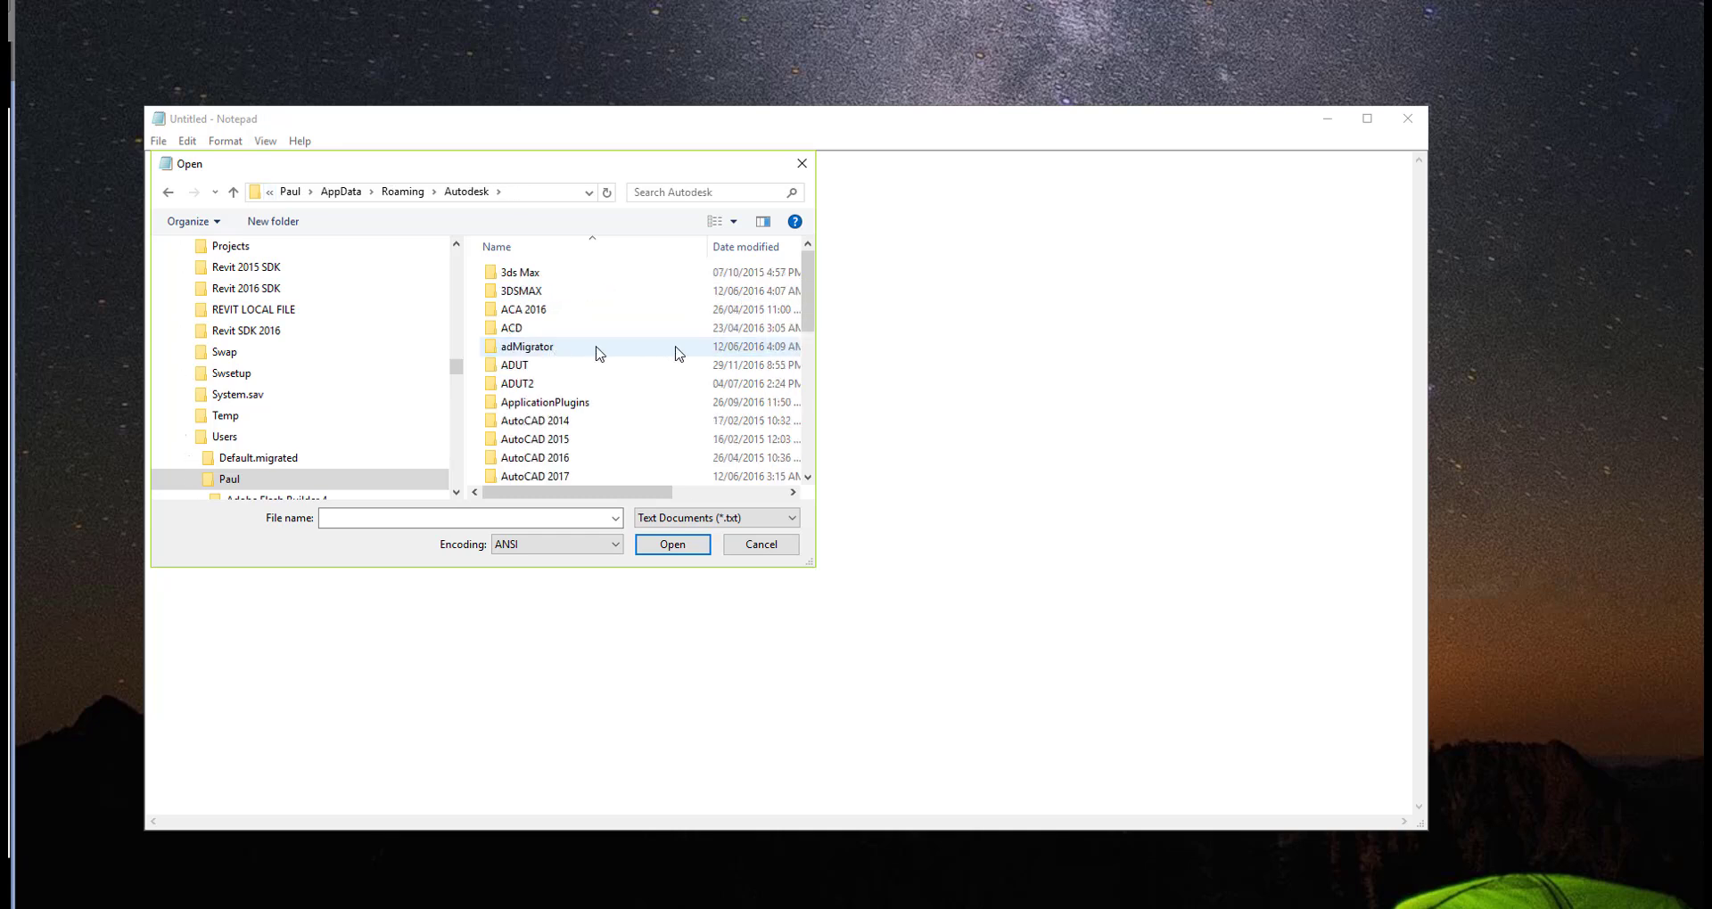
pyautogui.moveTo(813, 296); pyautogui.dragTo(812, 318)
pyautogui.click(563, 370)
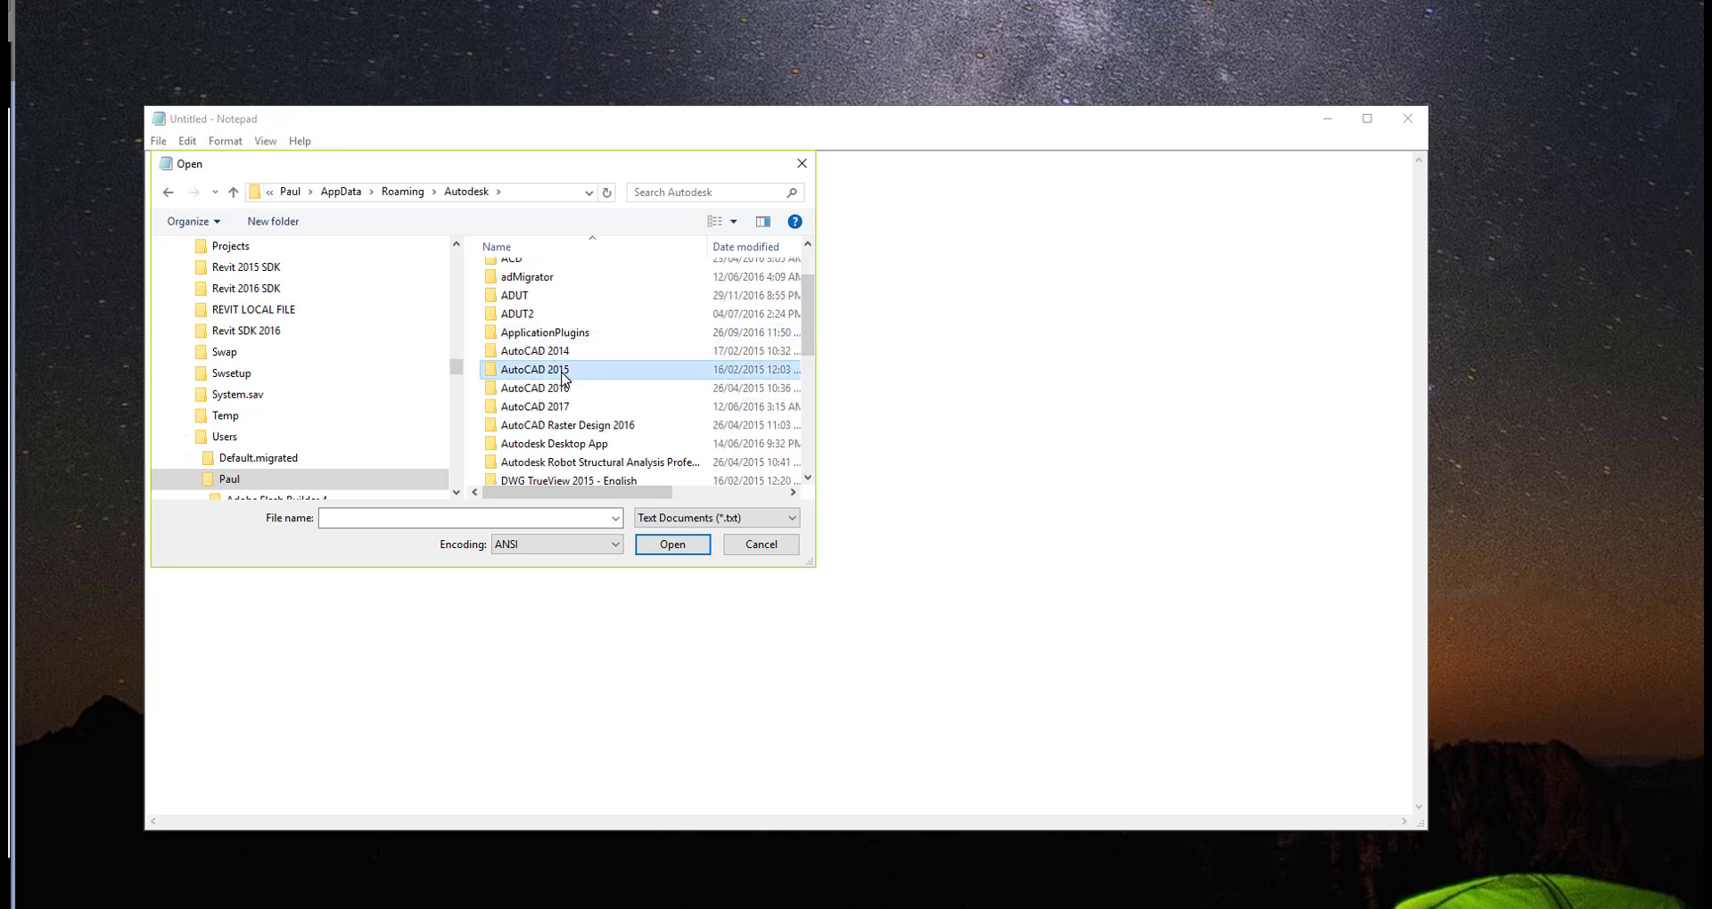
pyautogui.doubleClick(563, 371)
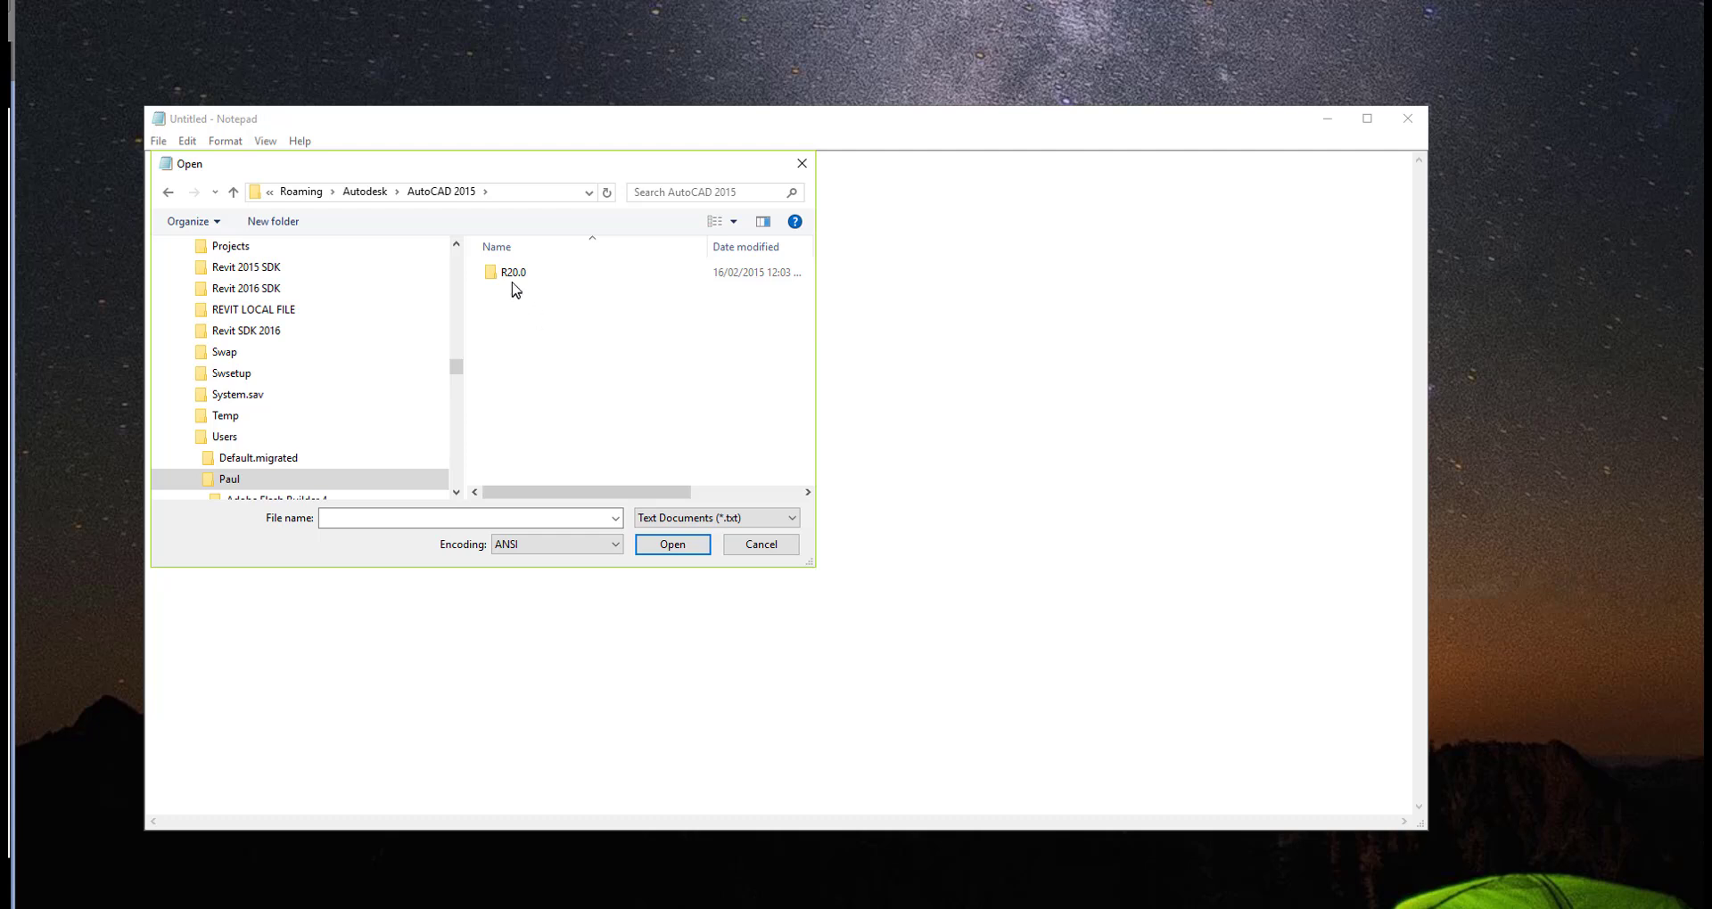
pyautogui.doubleClick(505, 274)
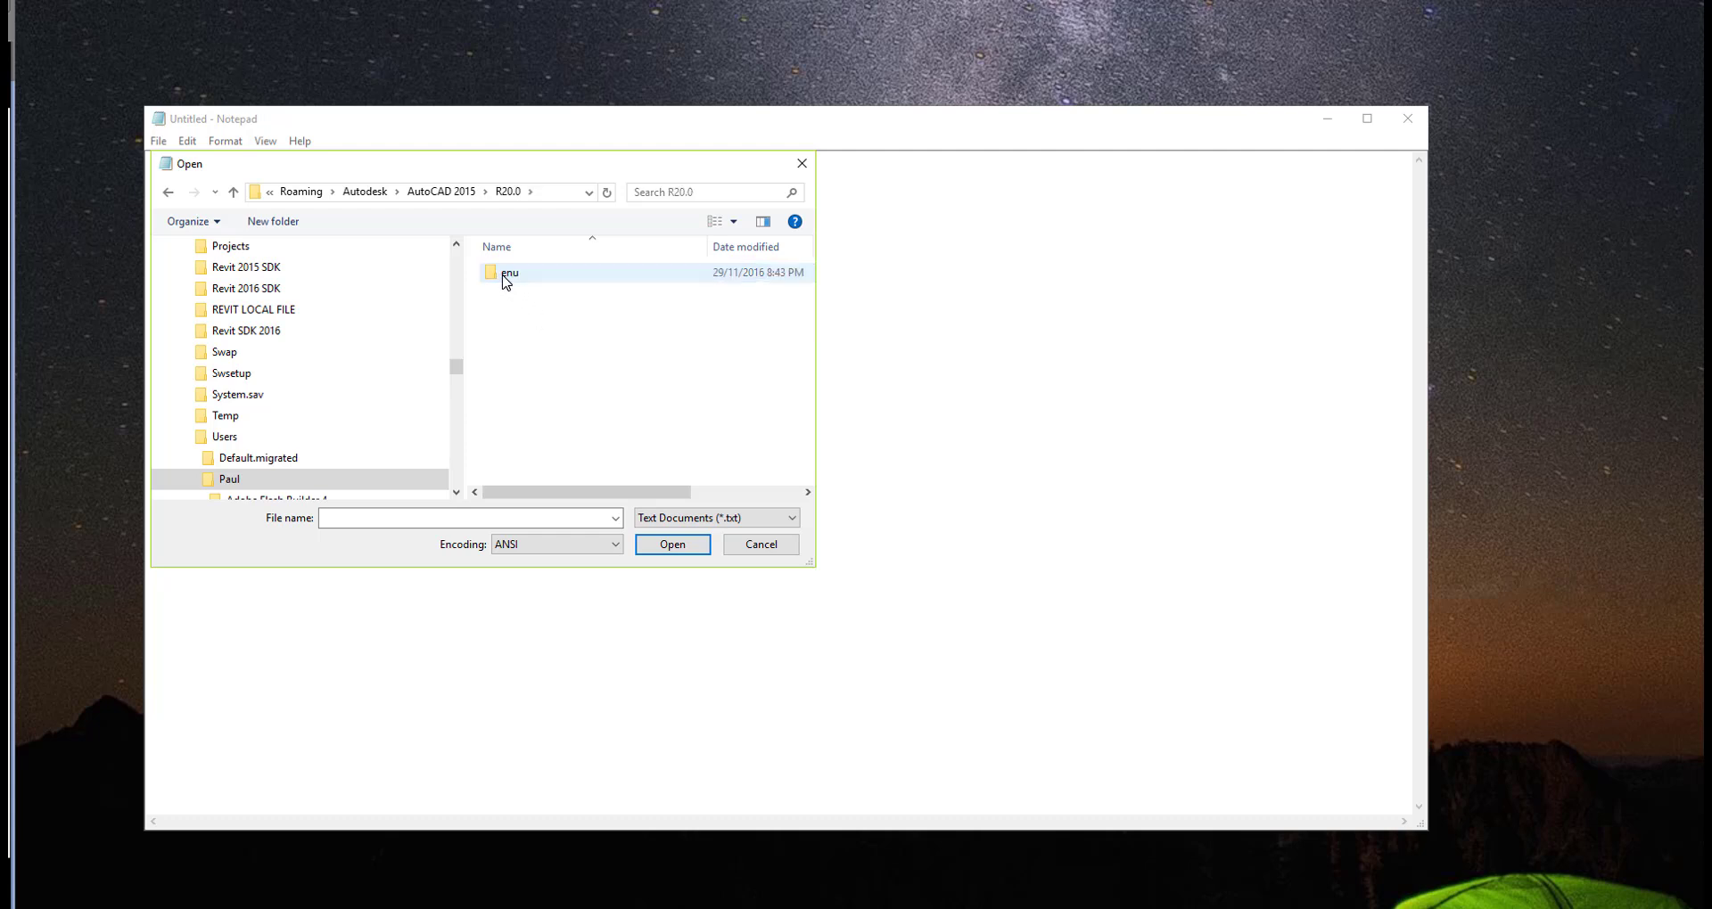
pyautogui.doubleClick(514, 276)
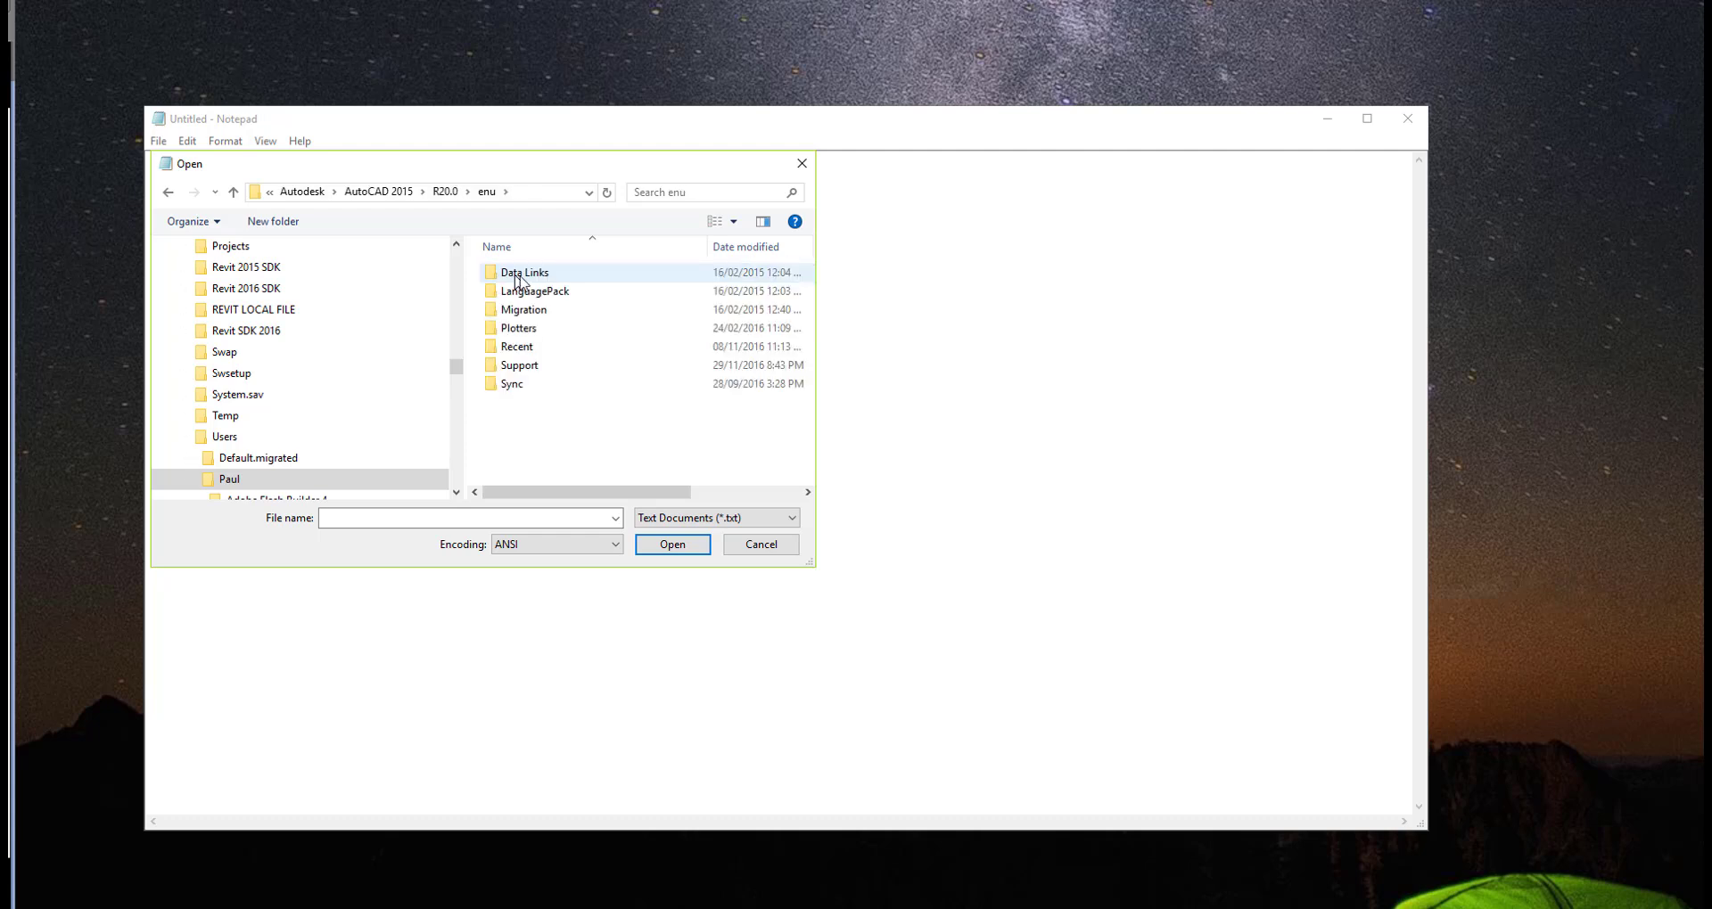
pyautogui.doubleClick(524, 366)
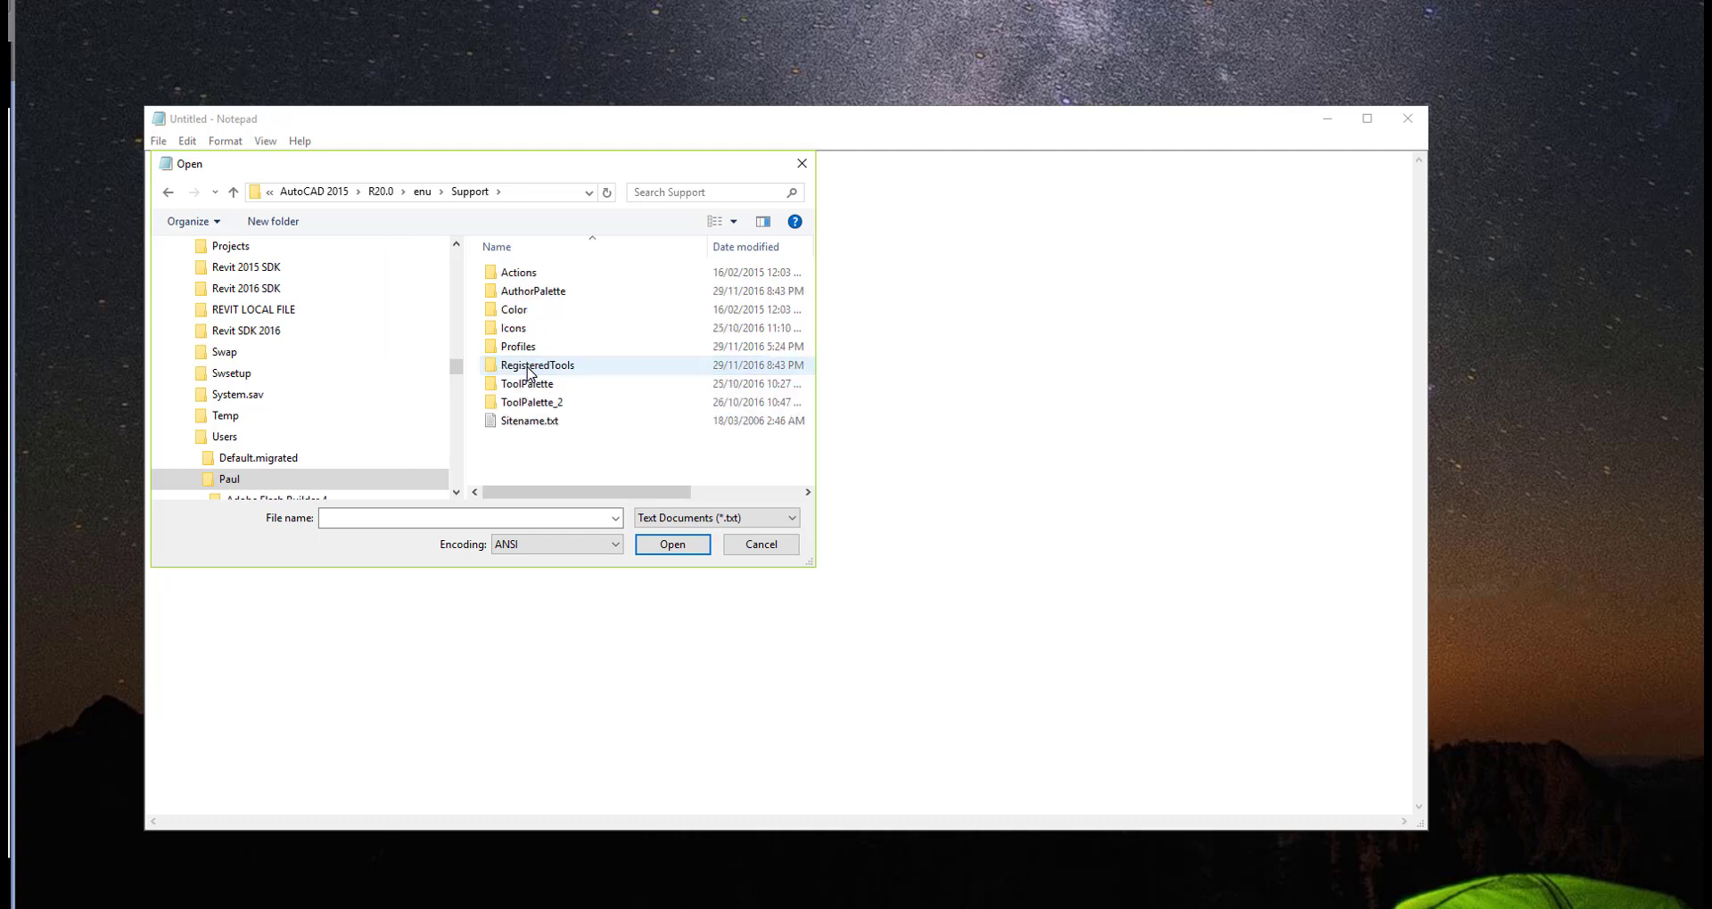
pyautogui.click(690, 522)
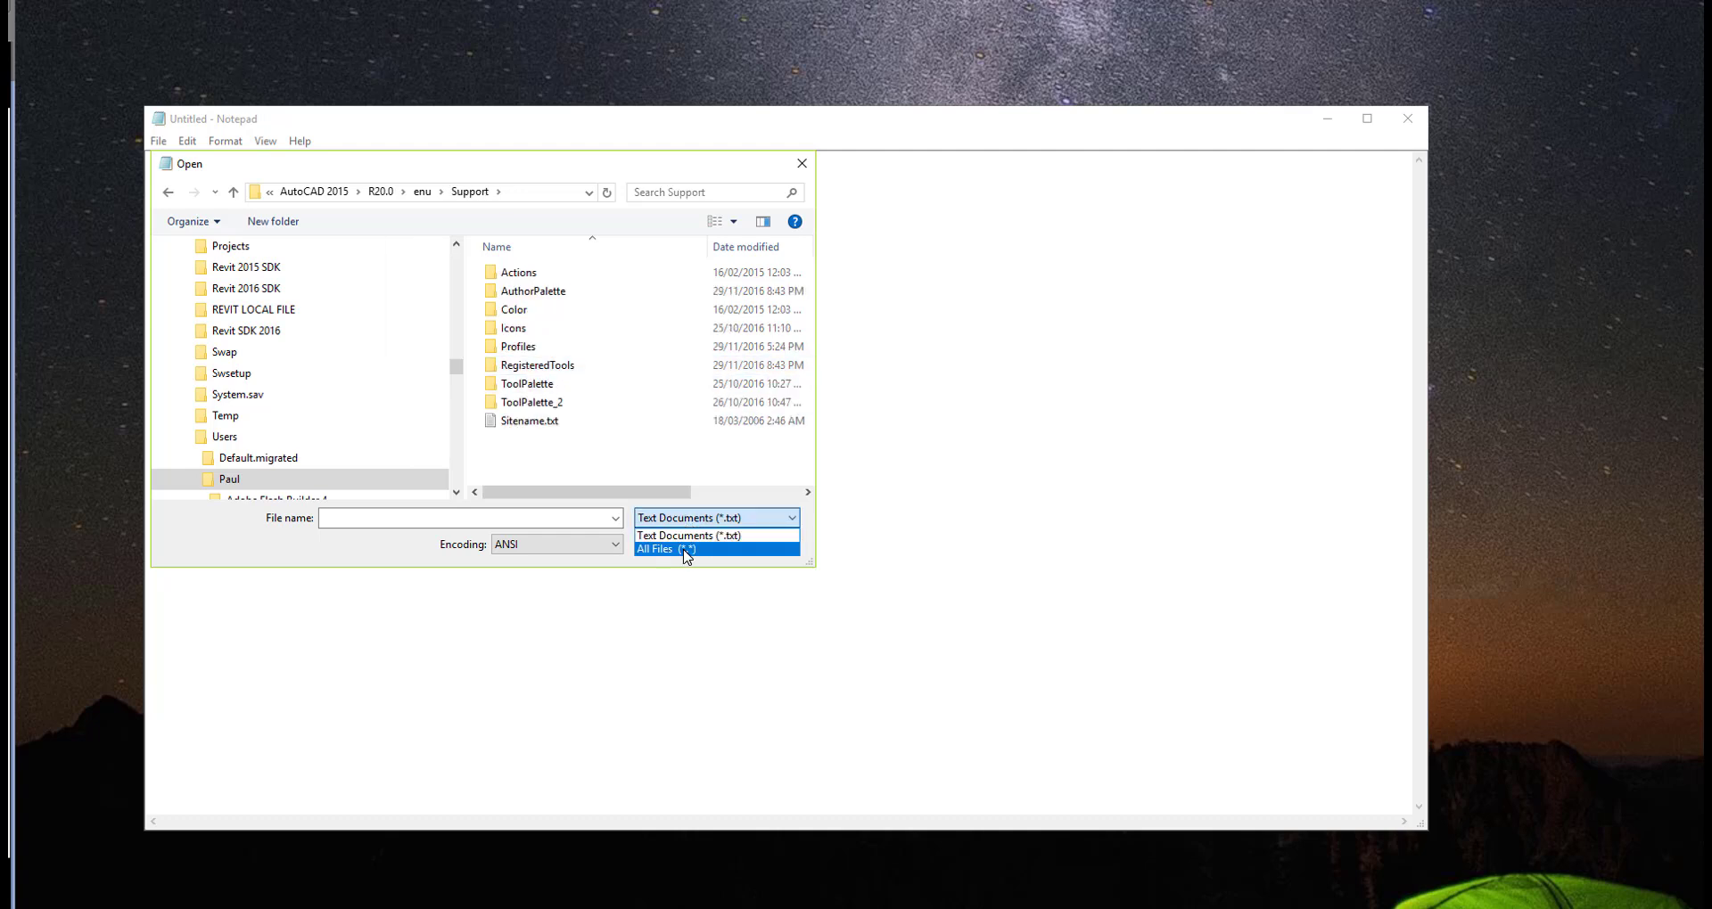
# Step: List All Files (*.*), open acadiso.pat and scroll through its pattern definitions
pyautogui.click(686, 550)
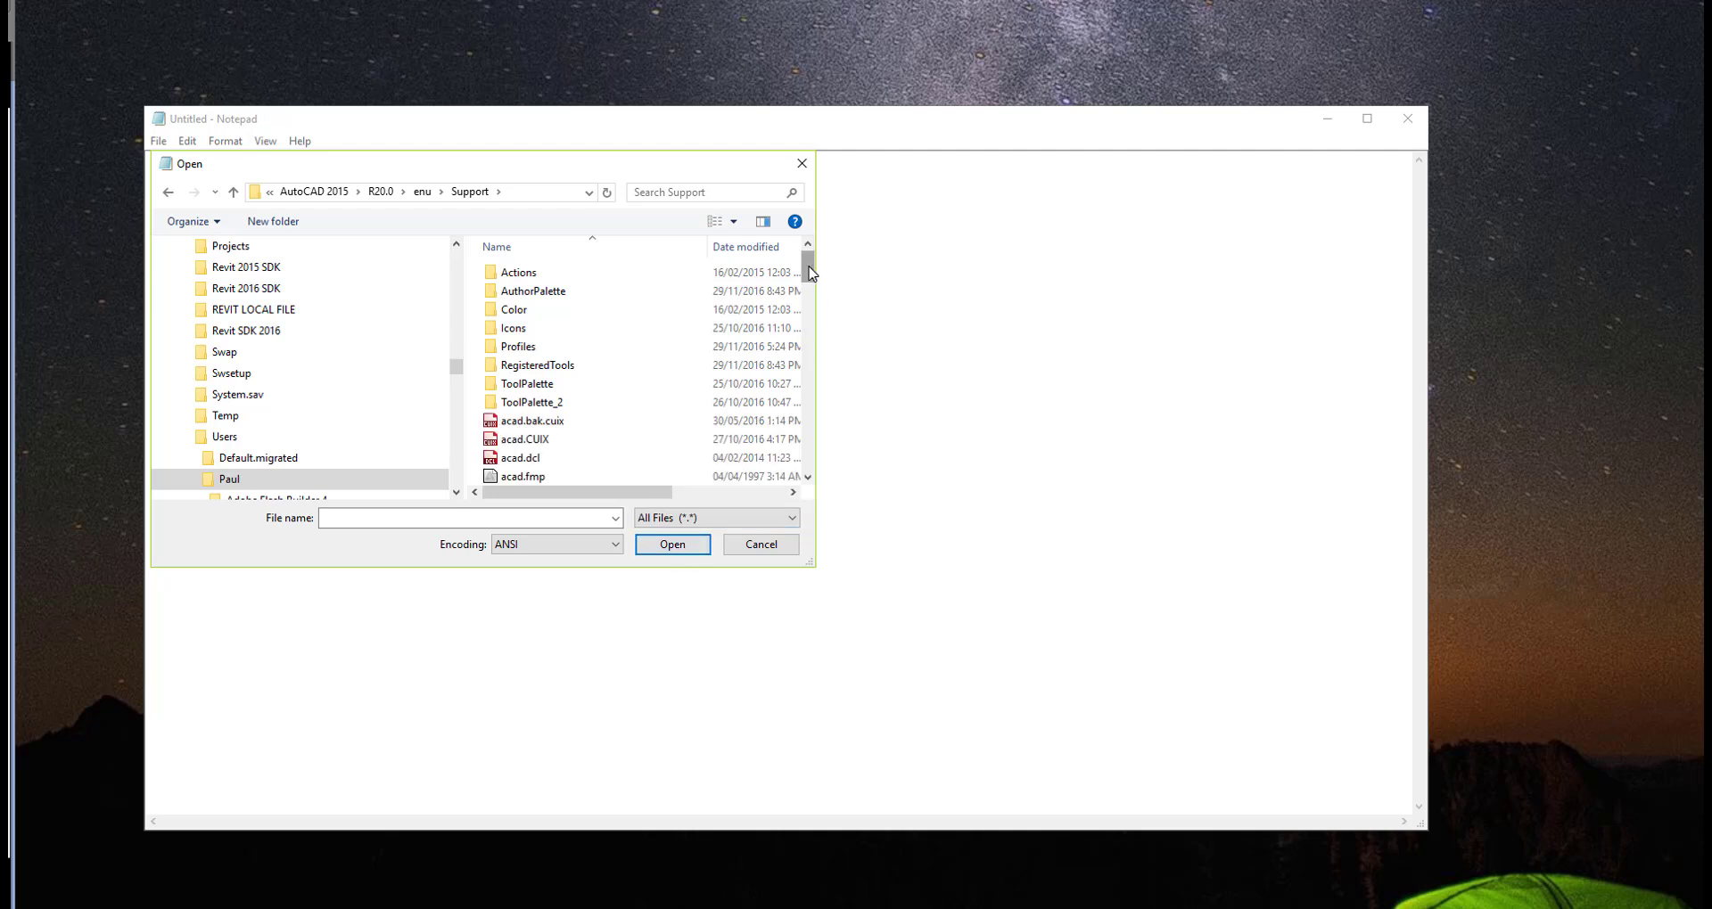
pyautogui.moveTo(810, 274); pyautogui.dragTo(812, 313)
pyautogui.click(536, 406)
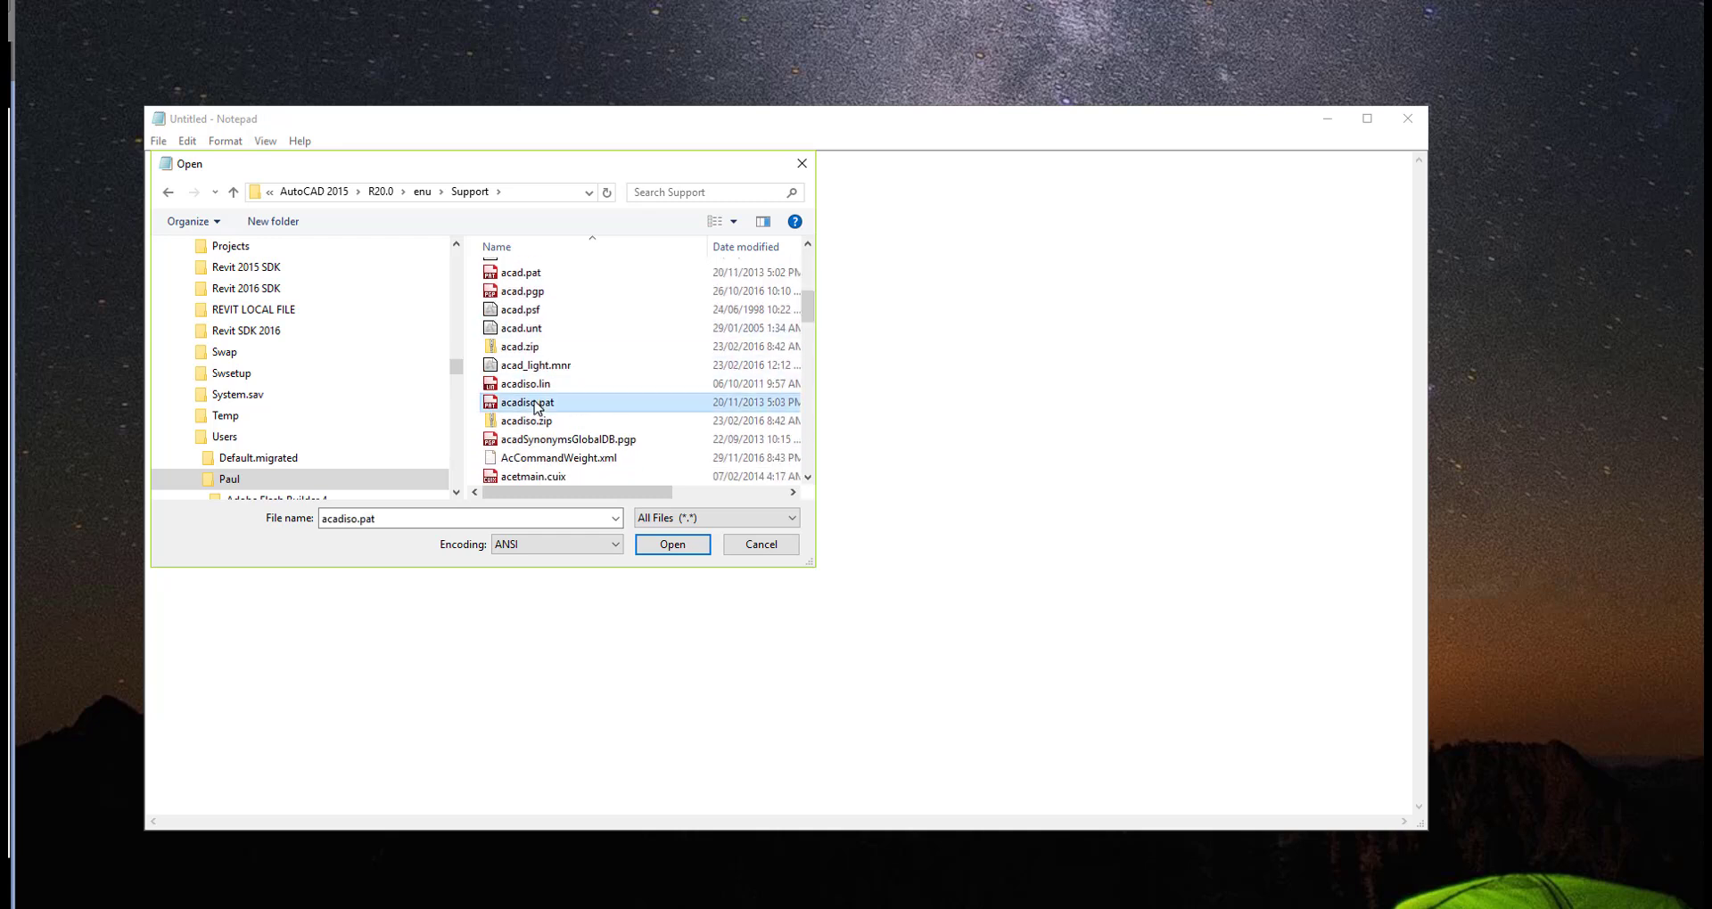
pyautogui.click(681, 548)
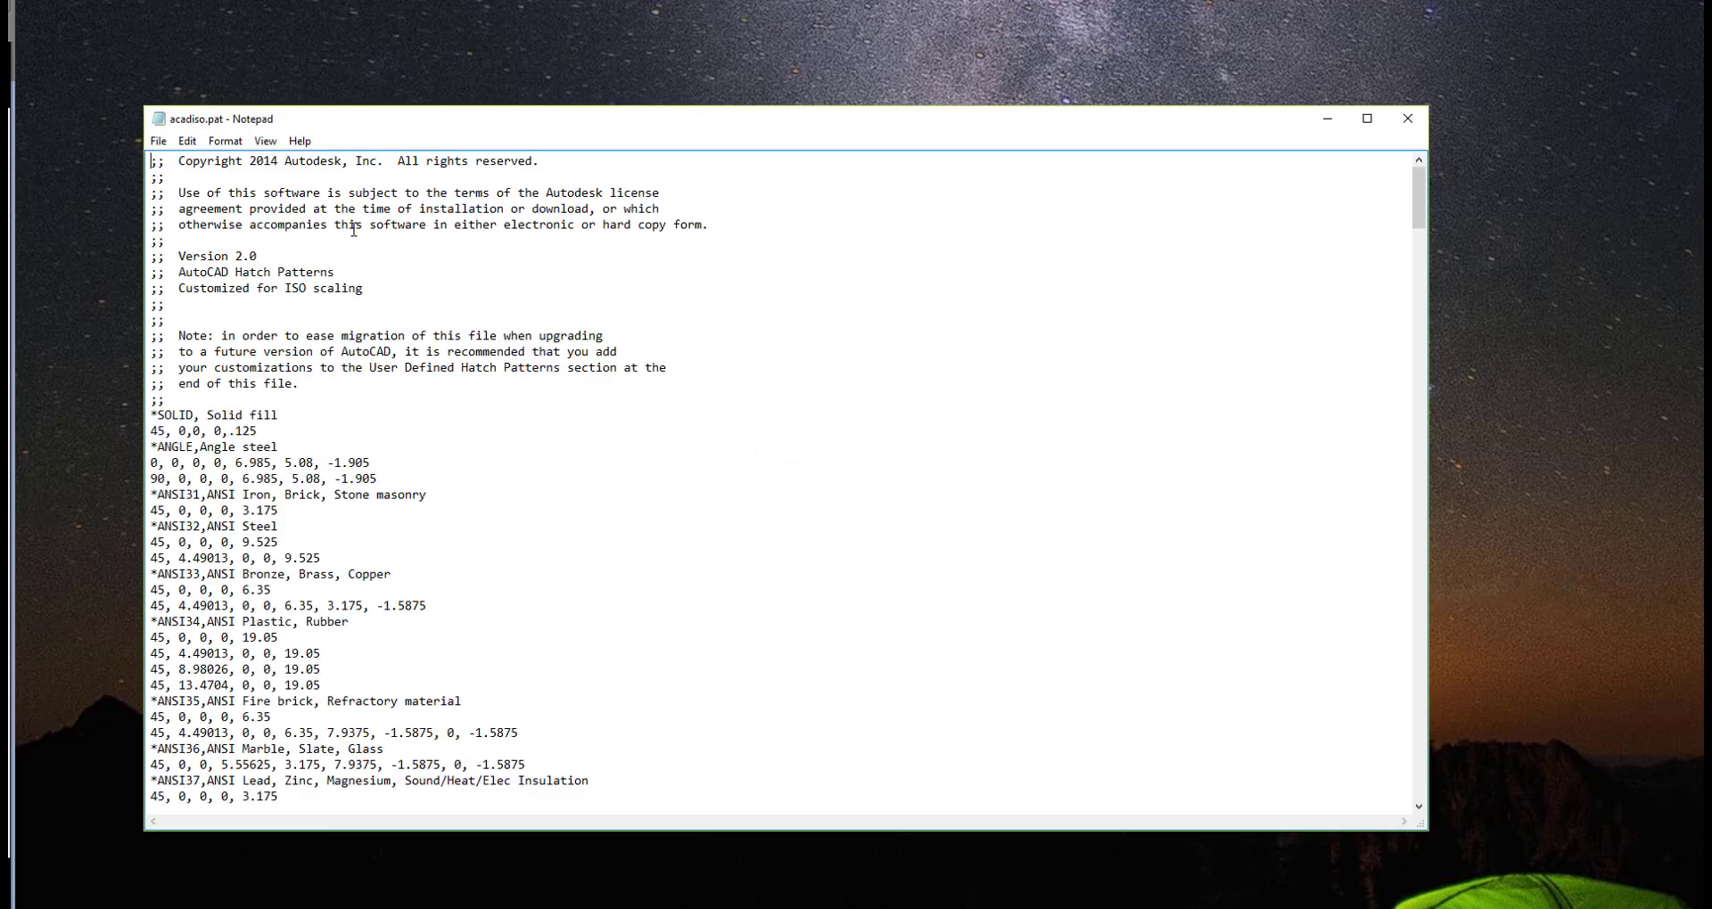
pyautogui.scroll(-3, 453, 283)
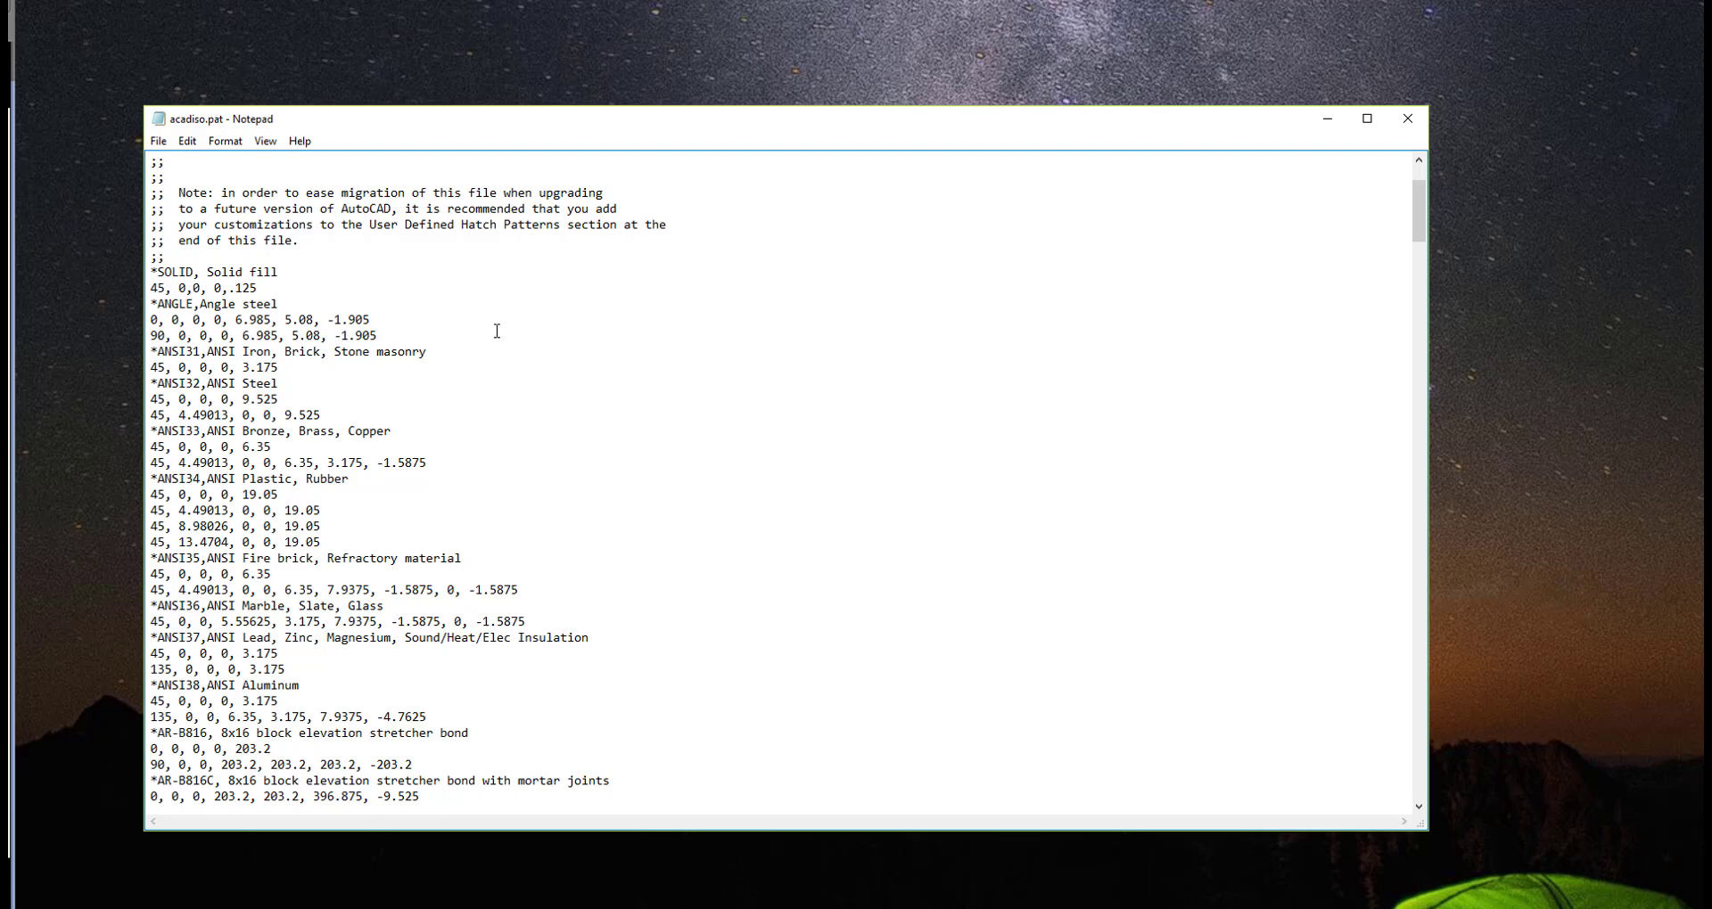
# Step: Search acadiso.pat for 'grave' to reach the *GRAVEL pattern definition
pyautogui.hotkey('ctrl', 'f')
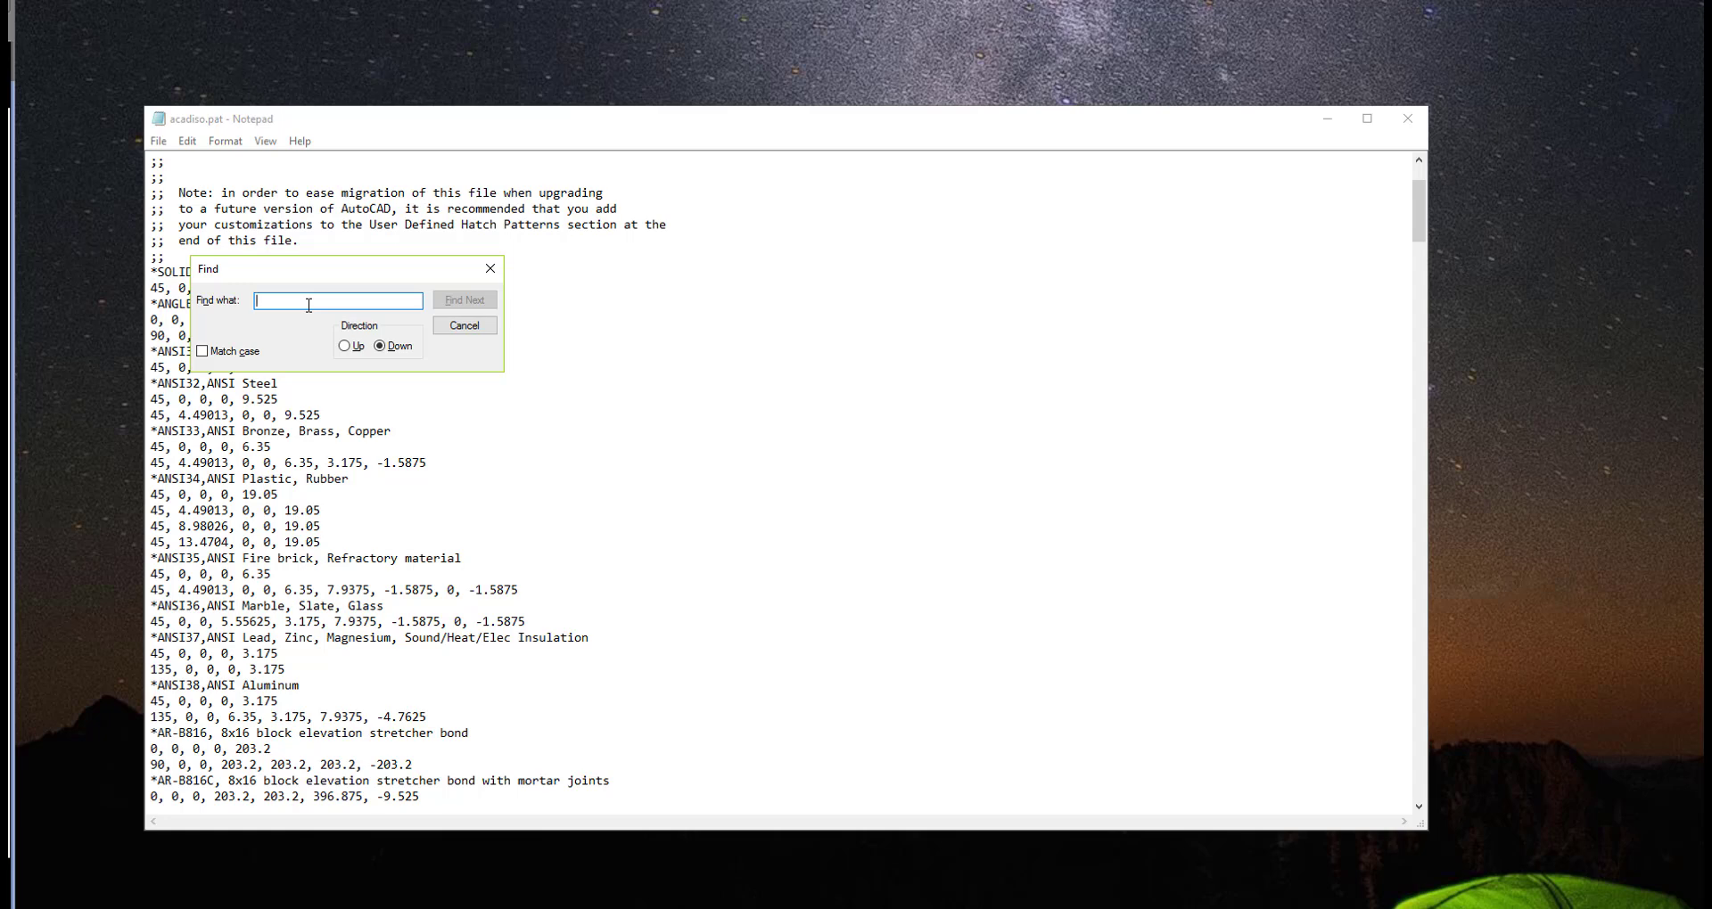
pyautogui.write('gravel')
pyautogui.click(465, 299)
pyautogui.click(612, 797)
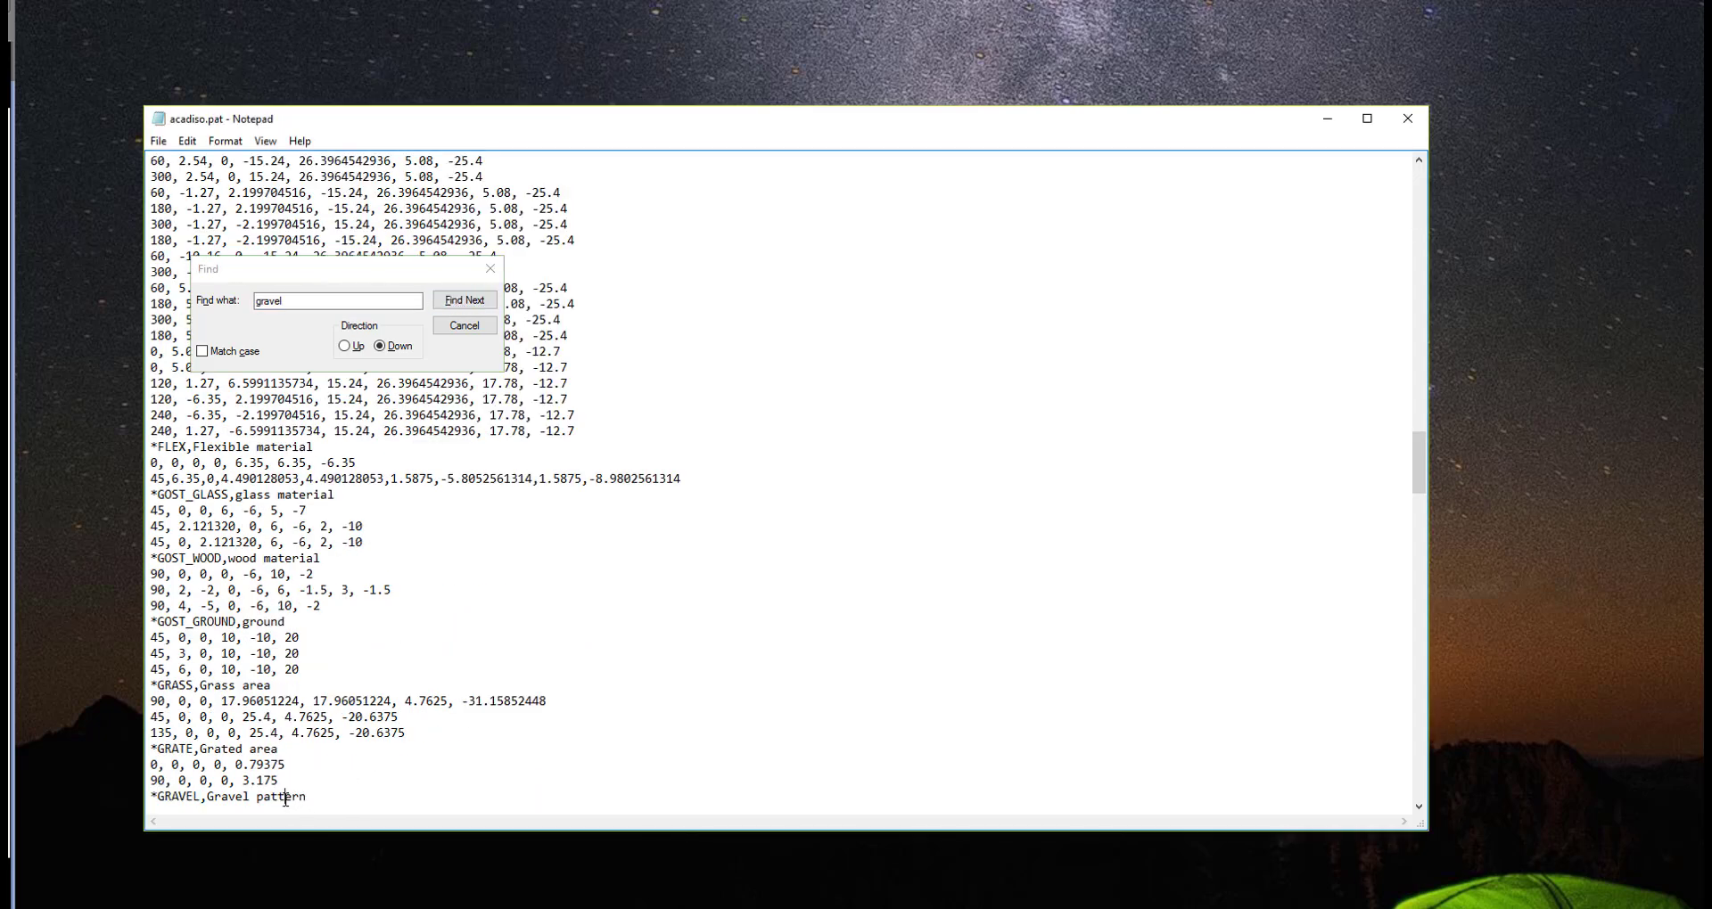
pyautogui.scroll(-3, 727, 611)
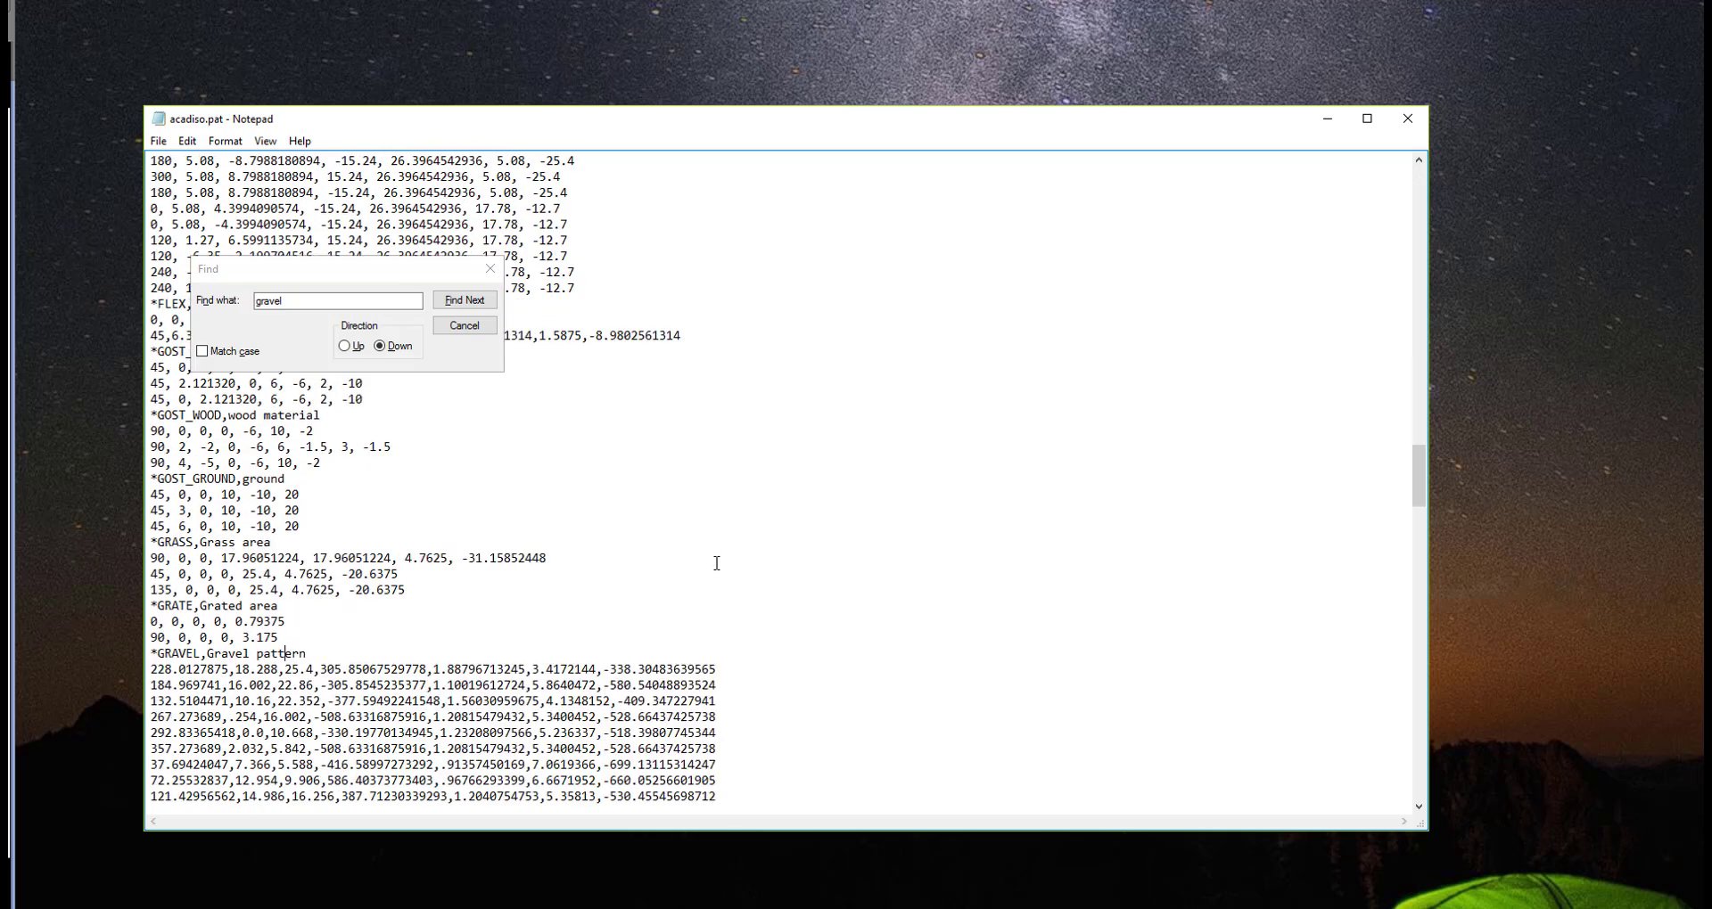
pyautogui.click(464, 326)
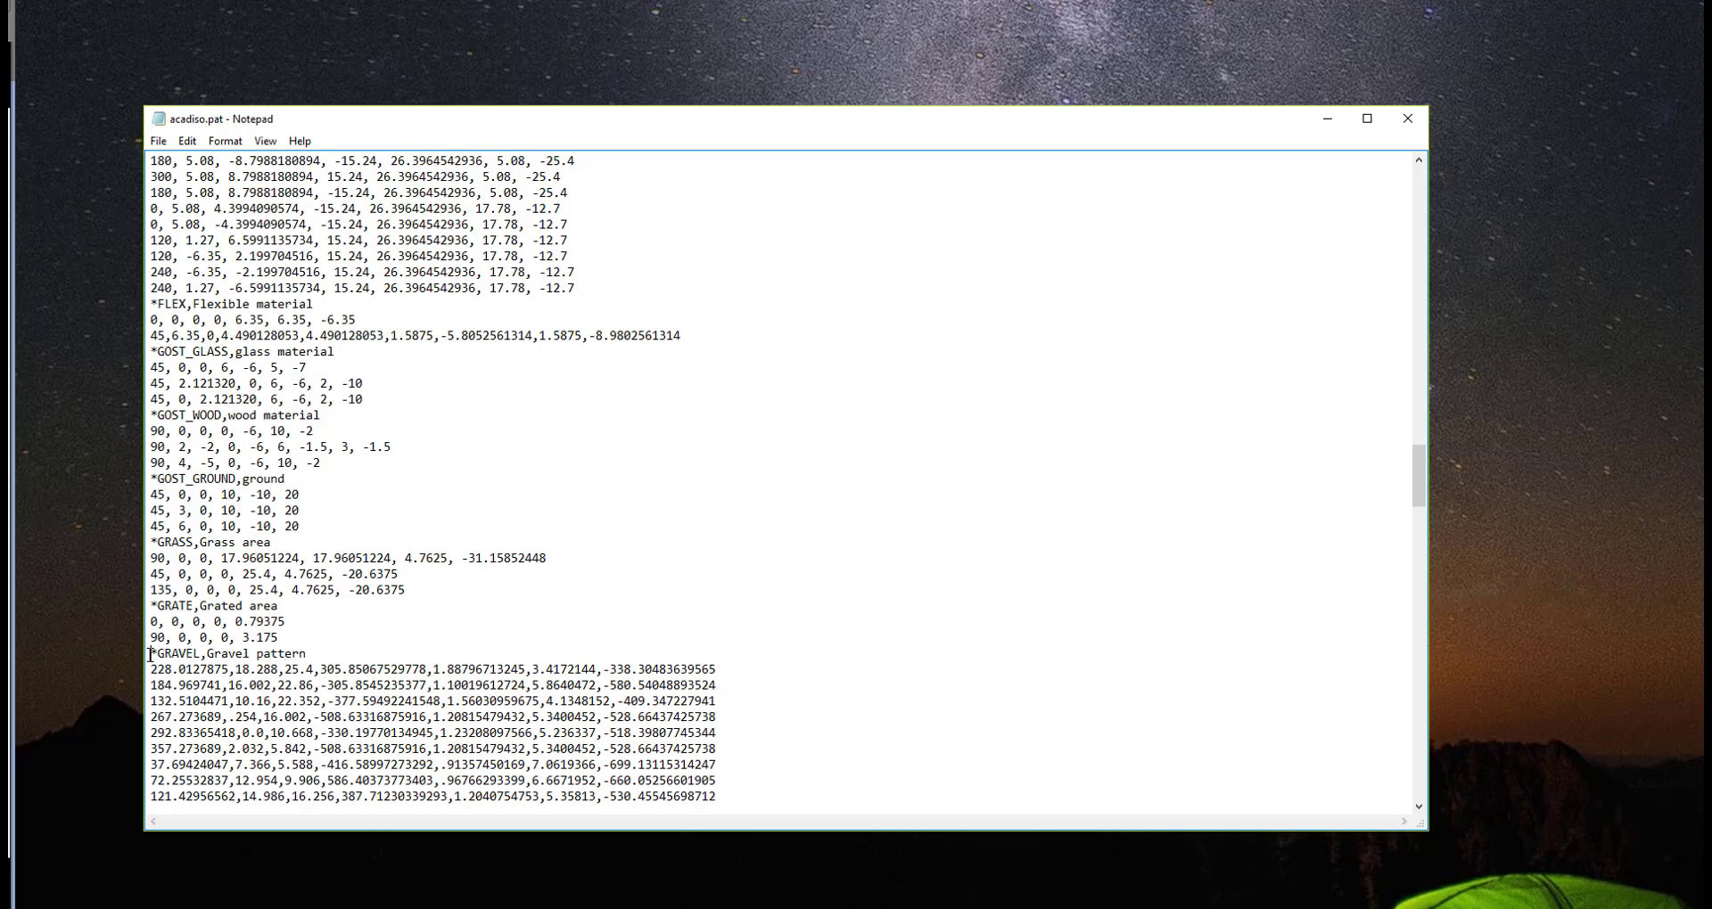
# Step: Select the *GRAVEL header and all its definition lines and copy them
pyautogui.moveTo(150, 654); pyautogui.dragTo(157, 653)
pyautogui.moveTo(1420, 464); pyautogui.dragTo(1419, 530)
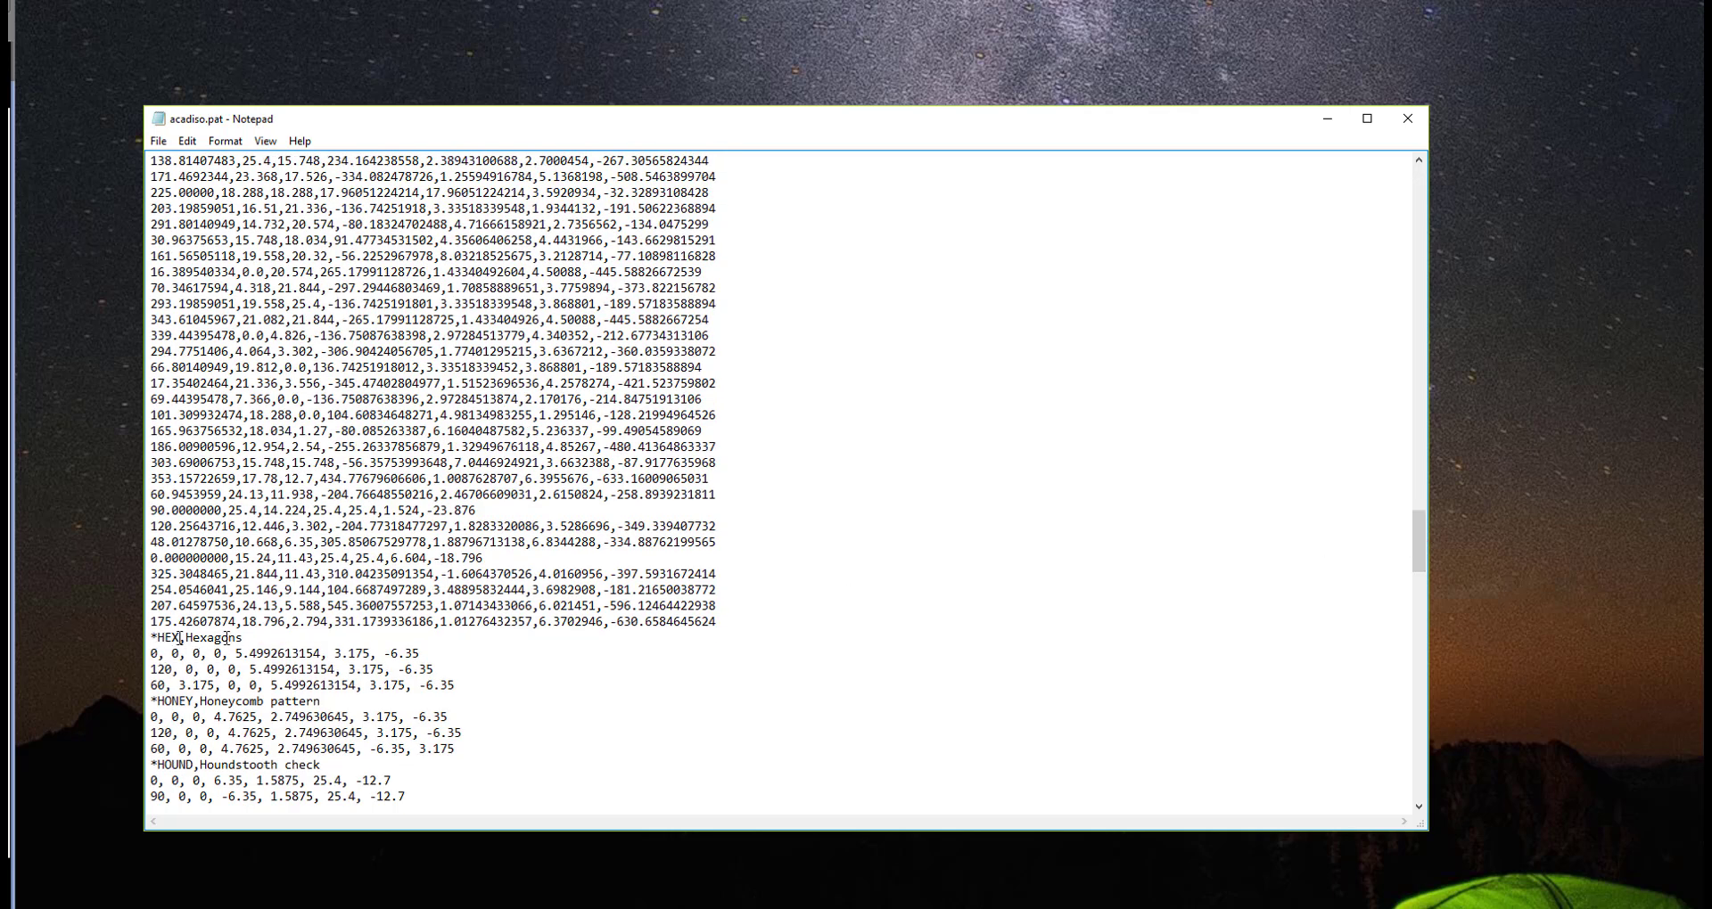
pyautogui.moveTo(719, 621); pyautogui.dragTo(149, 368)
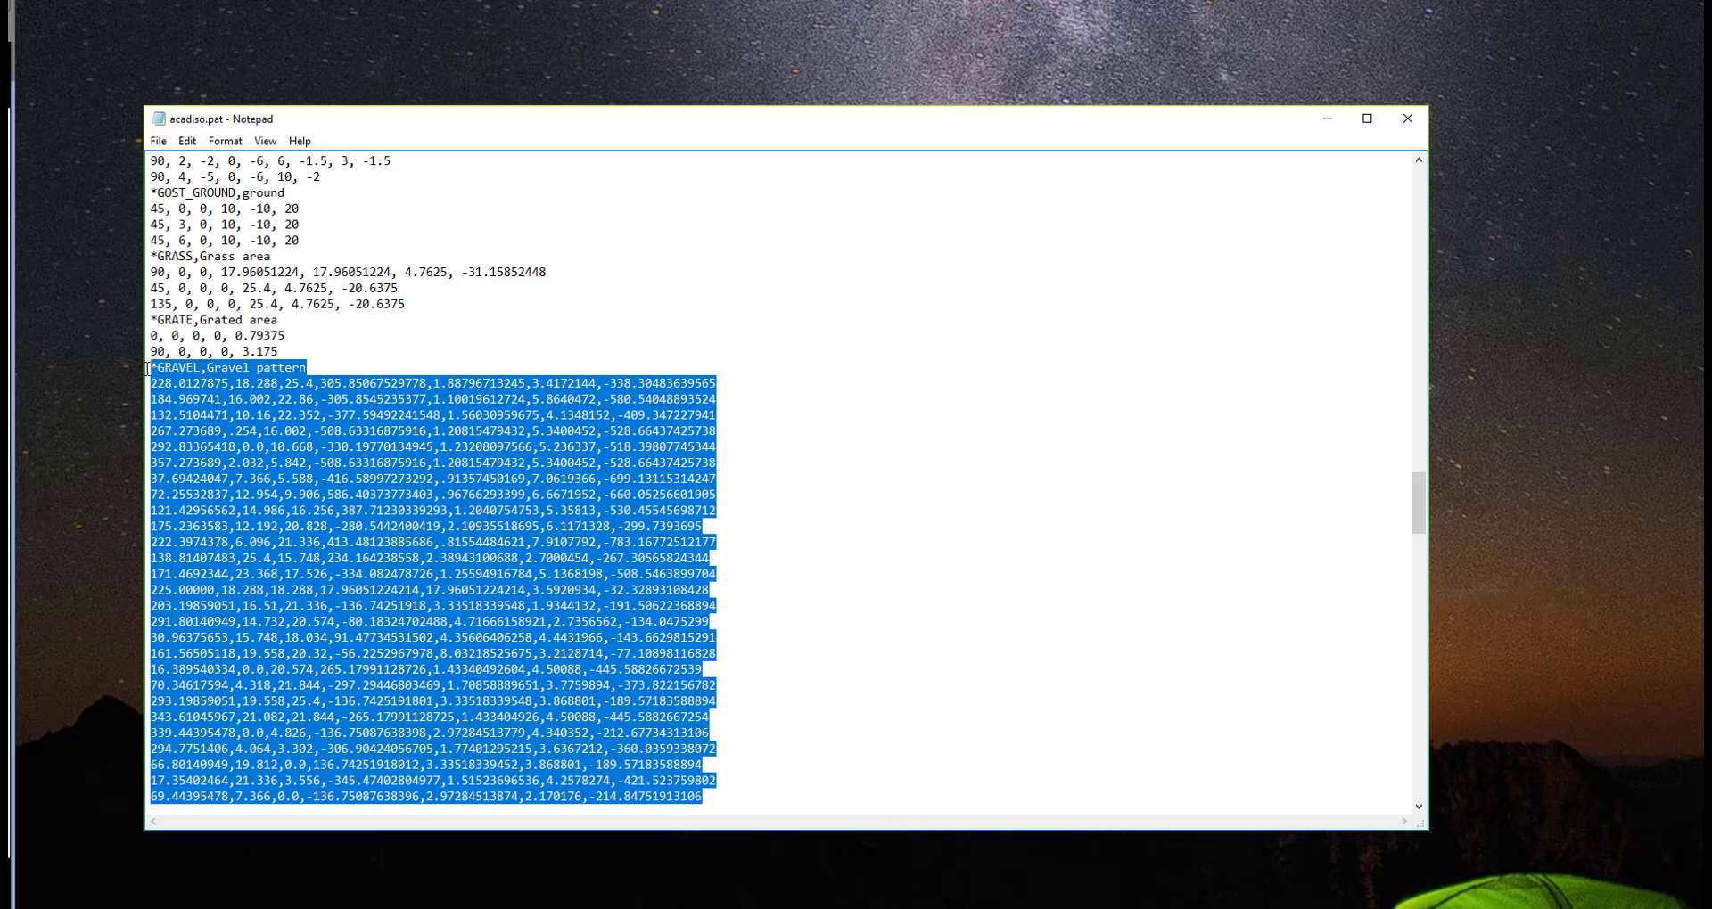
pyautogui.rightClick(165, 374)
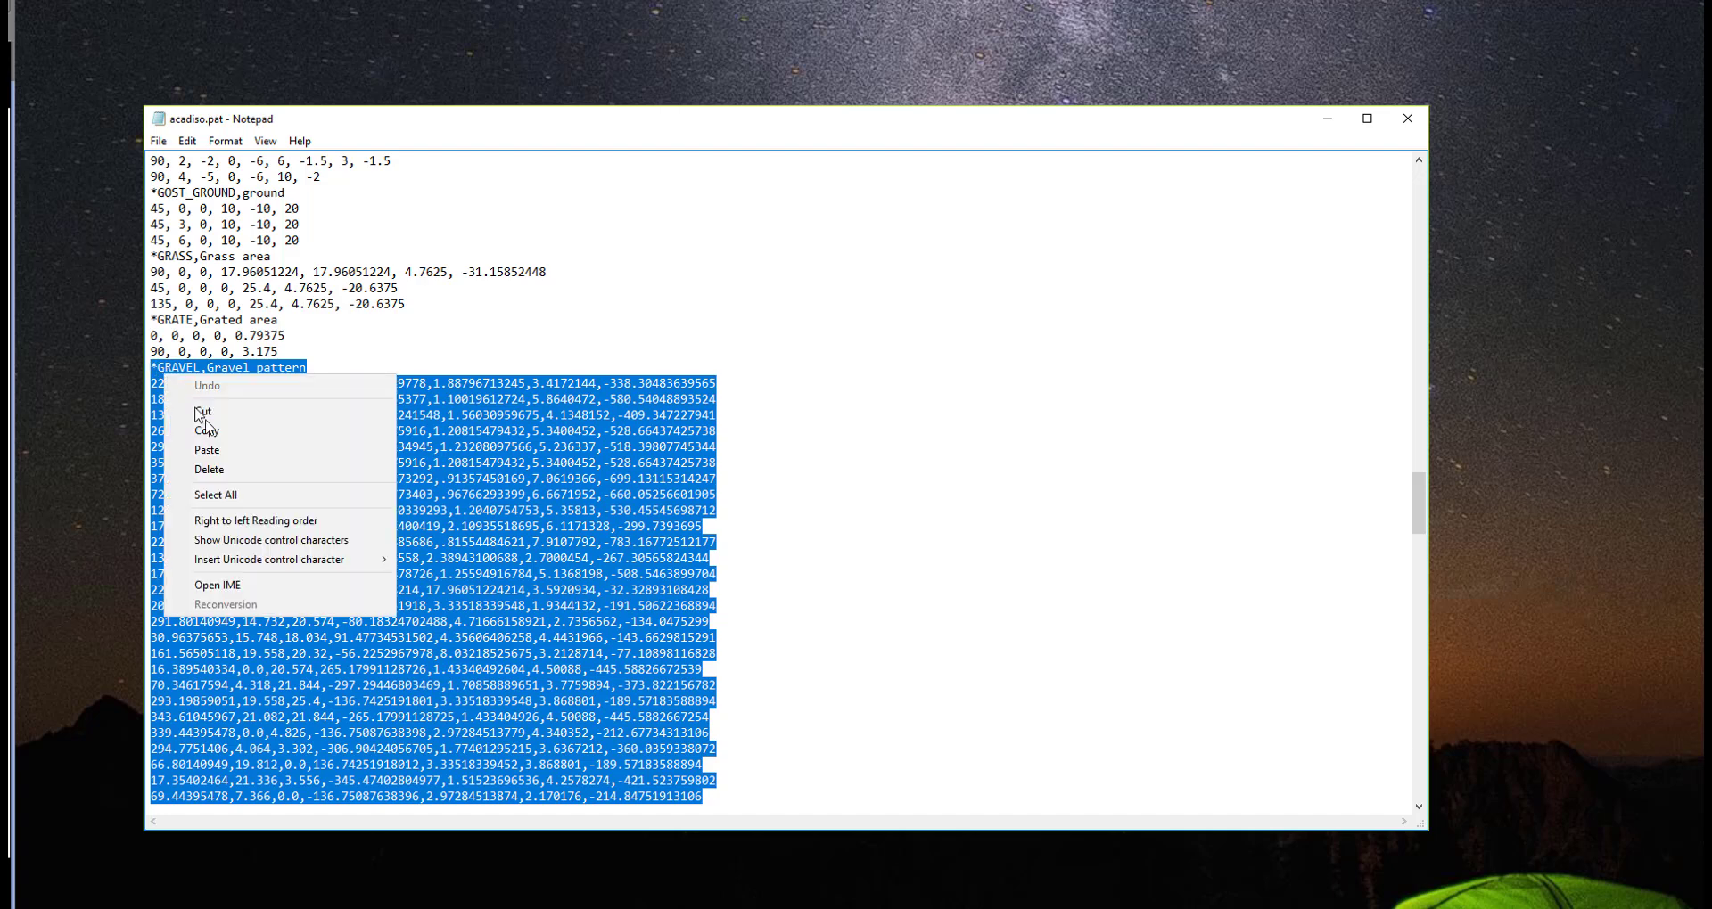
pyautogui.click(214, 434)
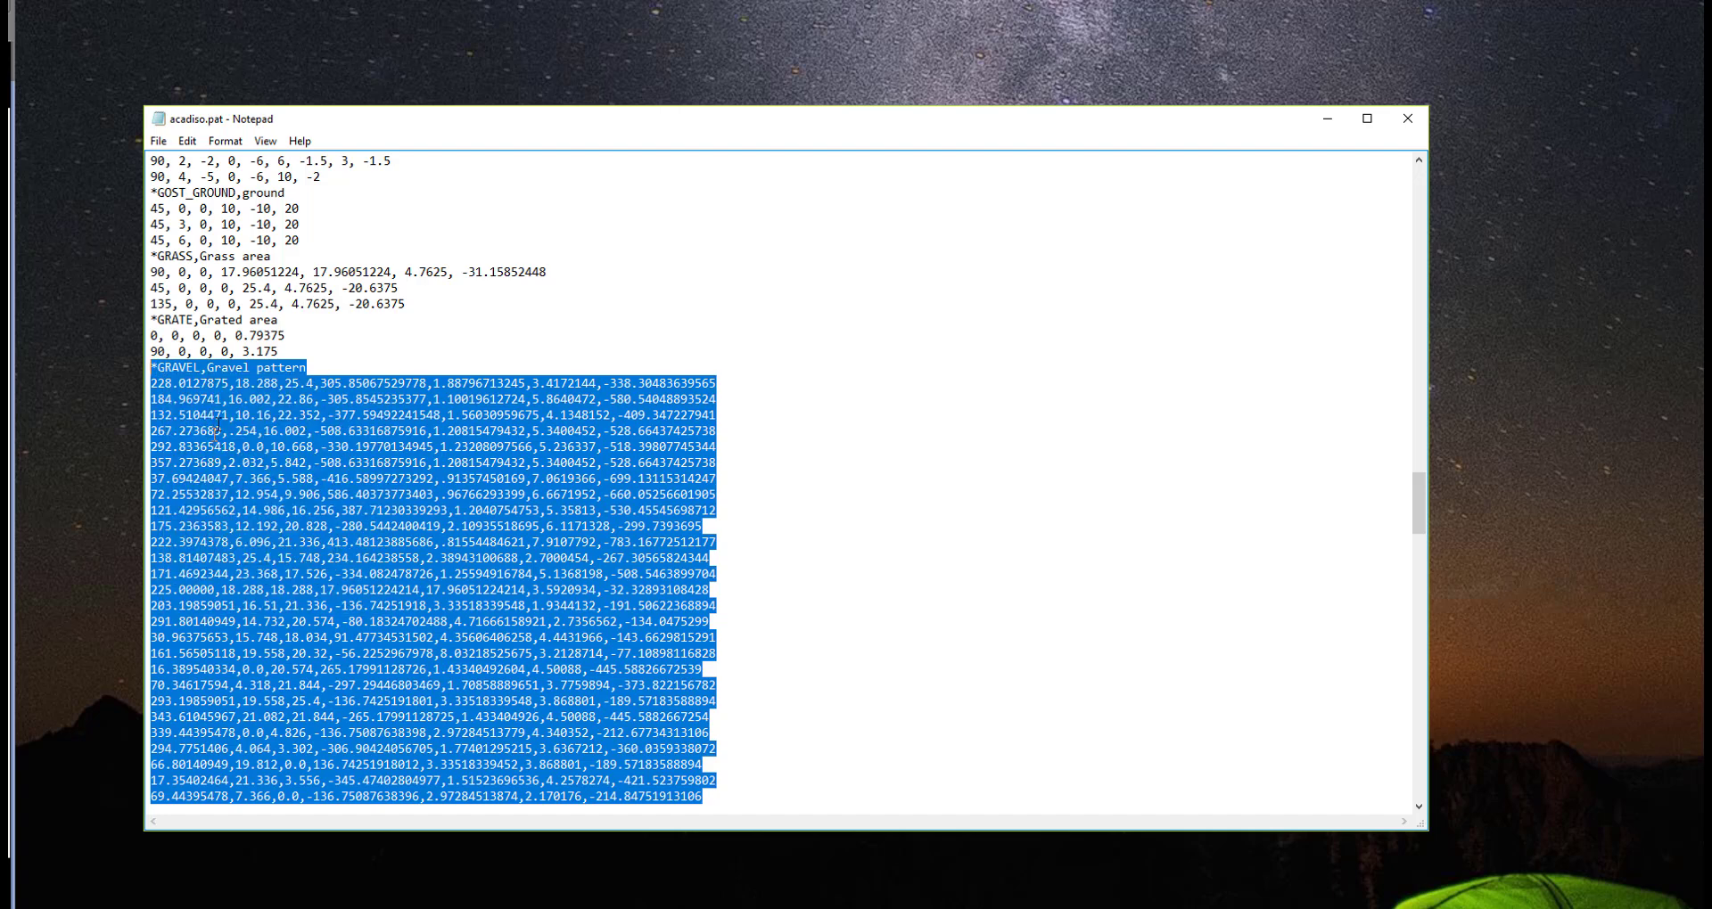
pyautogui.click(183, 143)
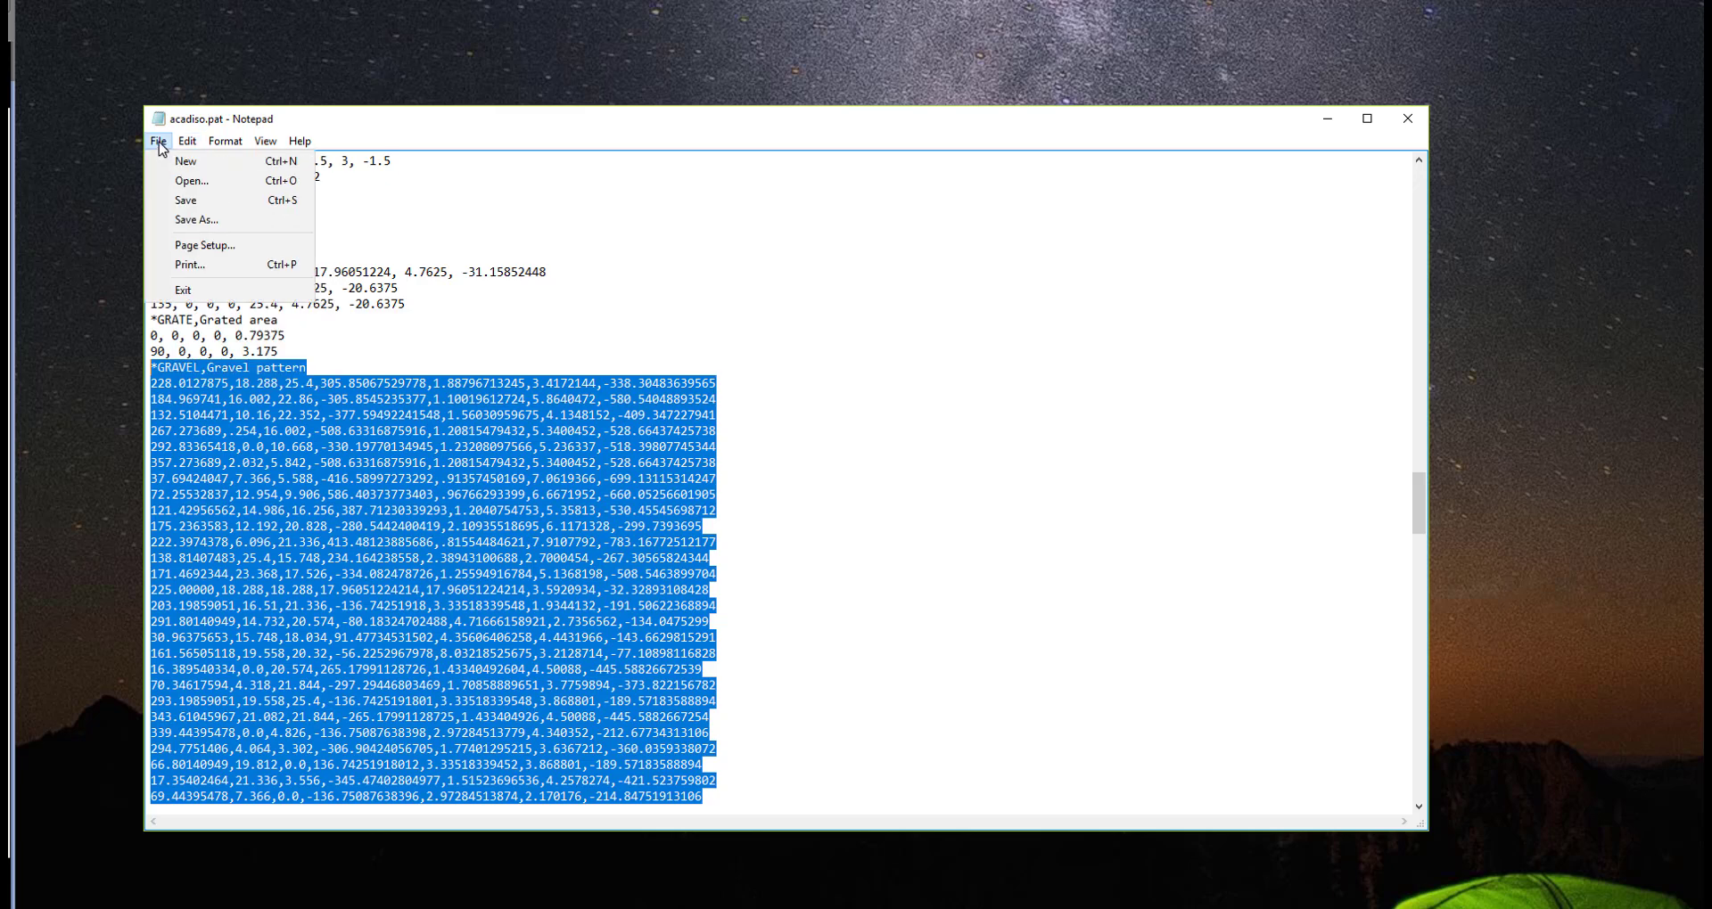
# Step: Paste the copied GRAVEL lines into a new blank Notepad document and start Save As
pyautogui.click(178, 161)
pyautogui.rightClick(223, 198)
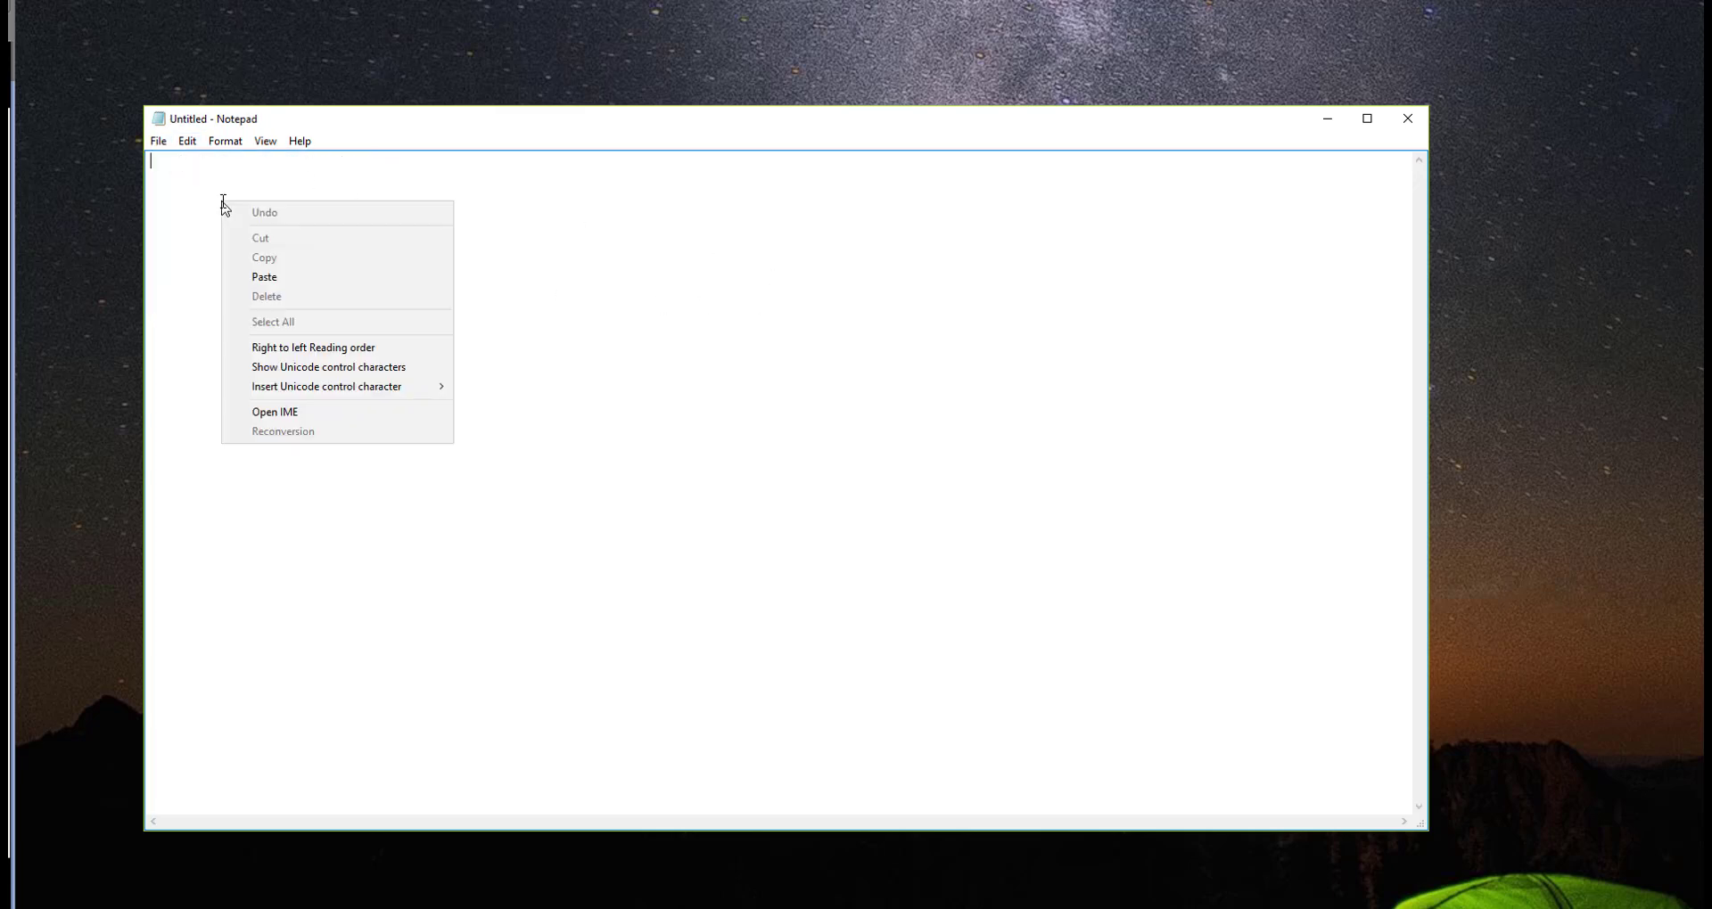
pyautogui.click(278, 279)
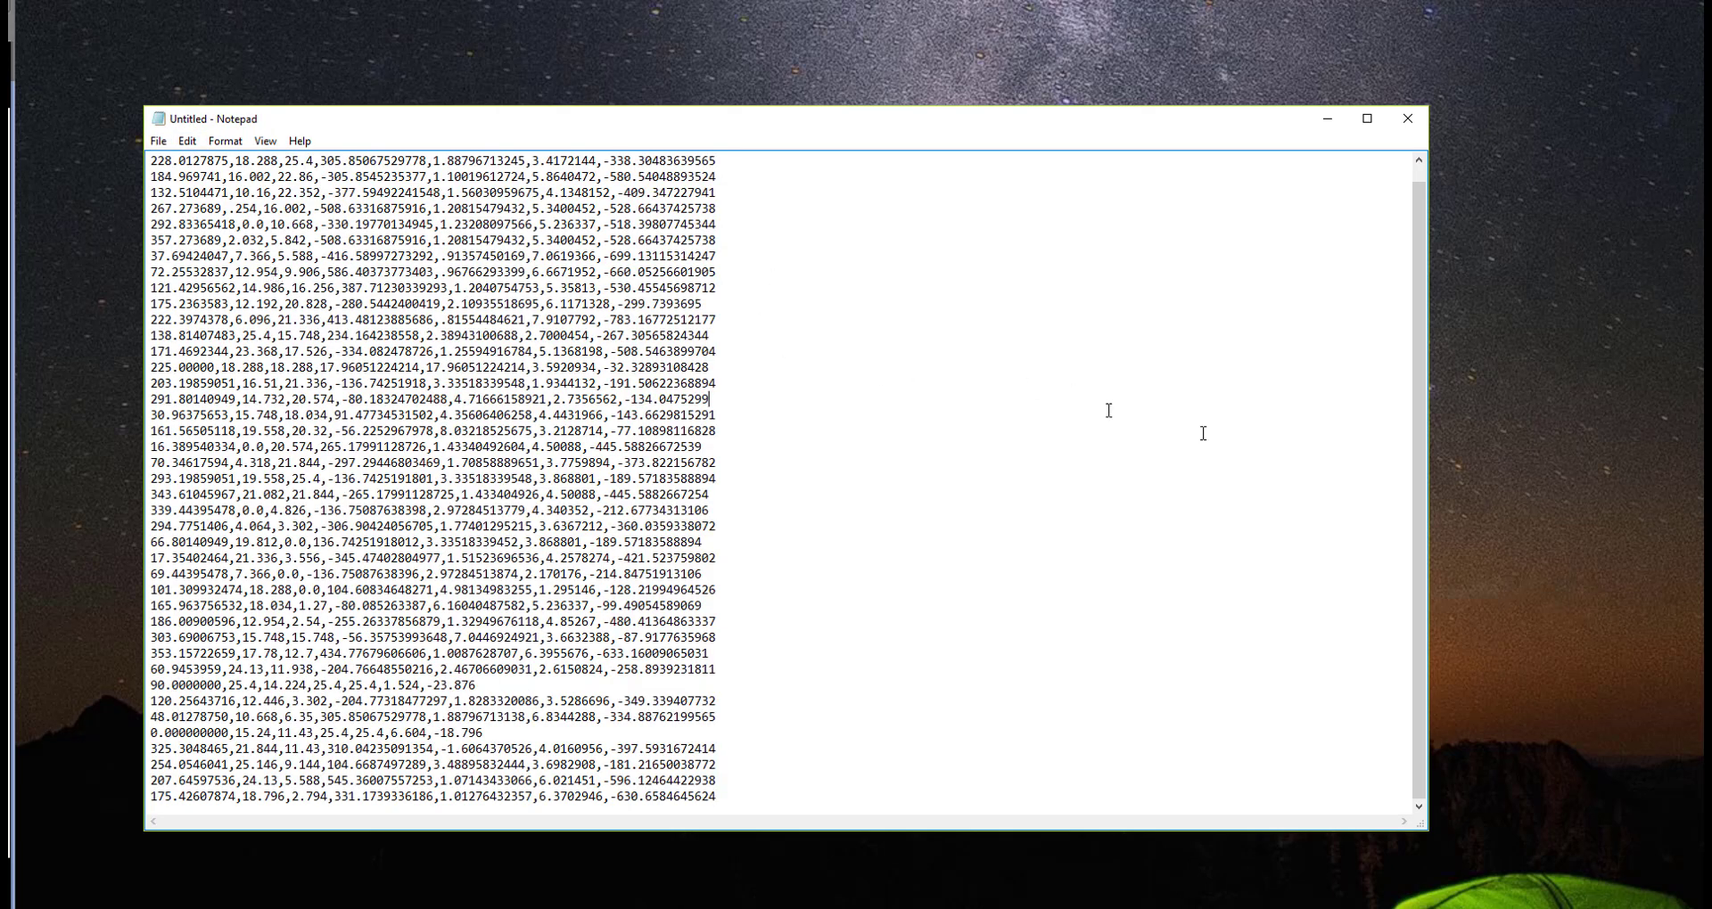
pyautogui.scroll(1, 1416, 488)
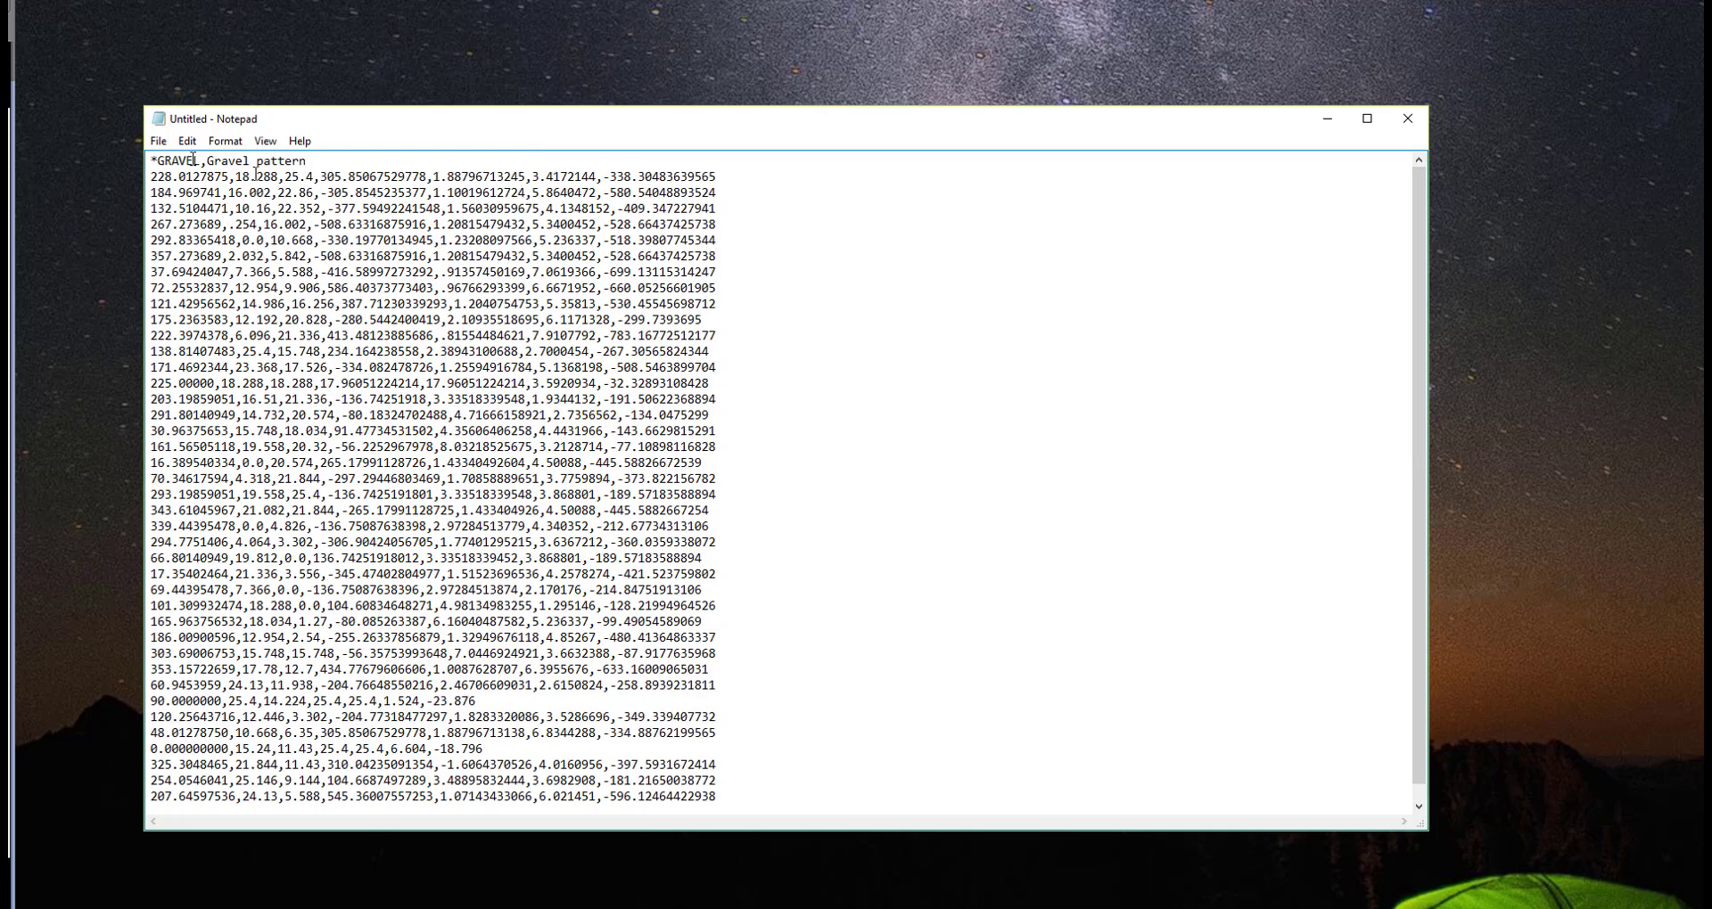
pyautogui.click(157, 143)
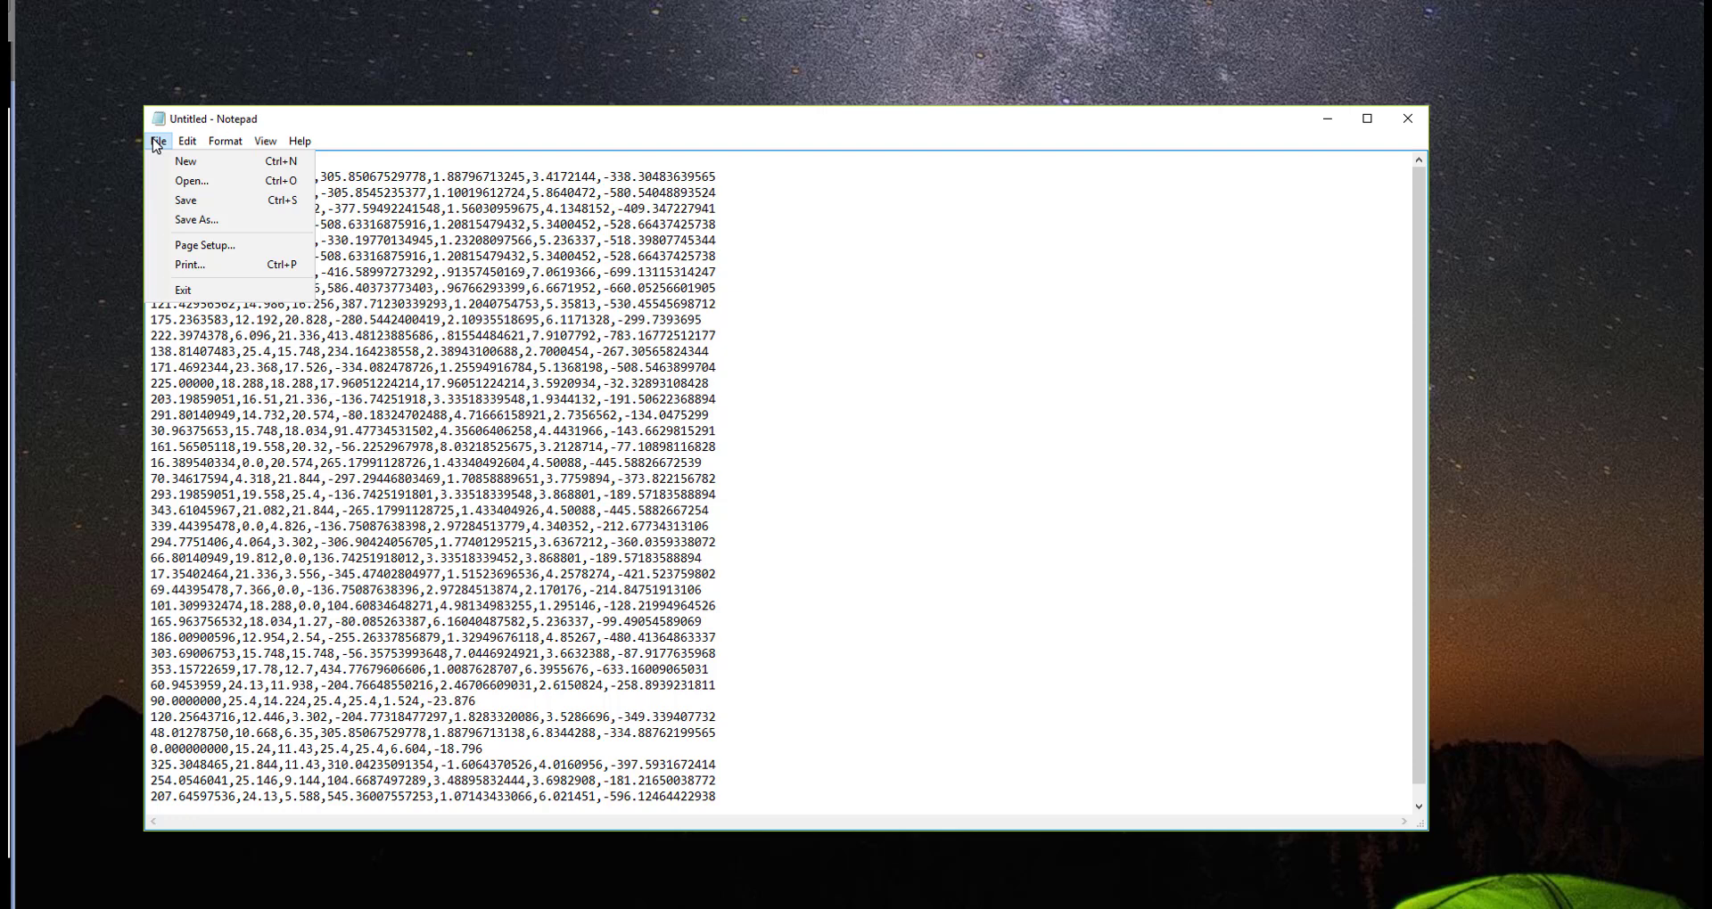
pyautogui.click(196, 220)
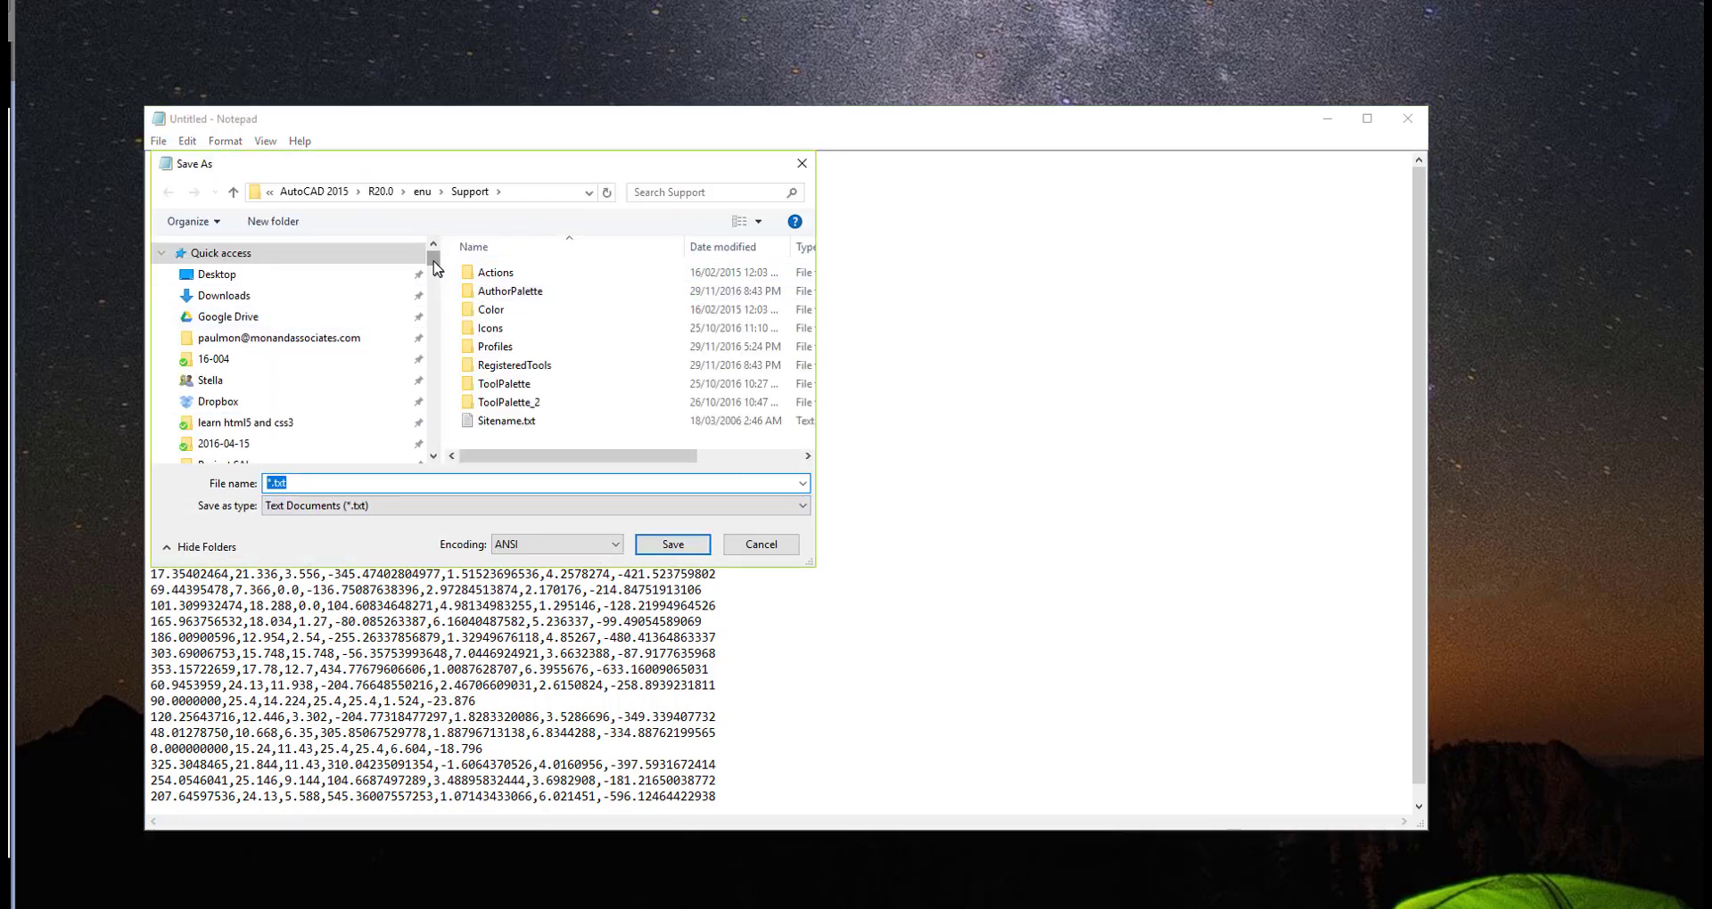
# Step: Target the Desktop and name the file AutoCAD-Gravel-Pattern.pat
pyautogui.click(223, 276)
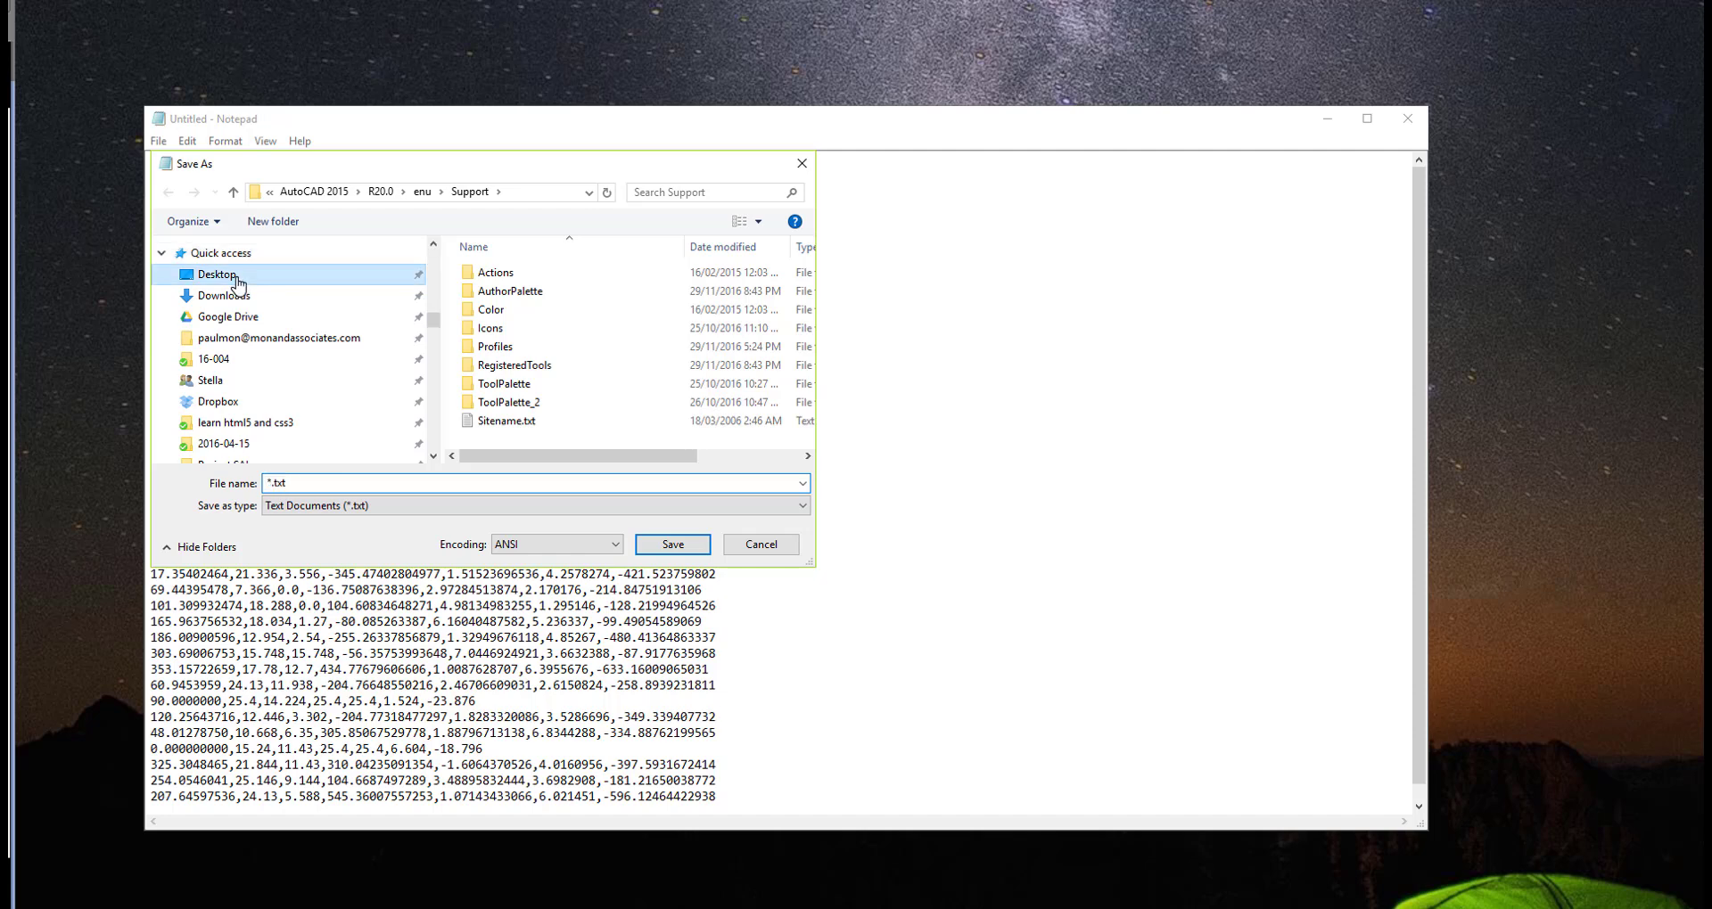
pyautogui.click(285, 482)
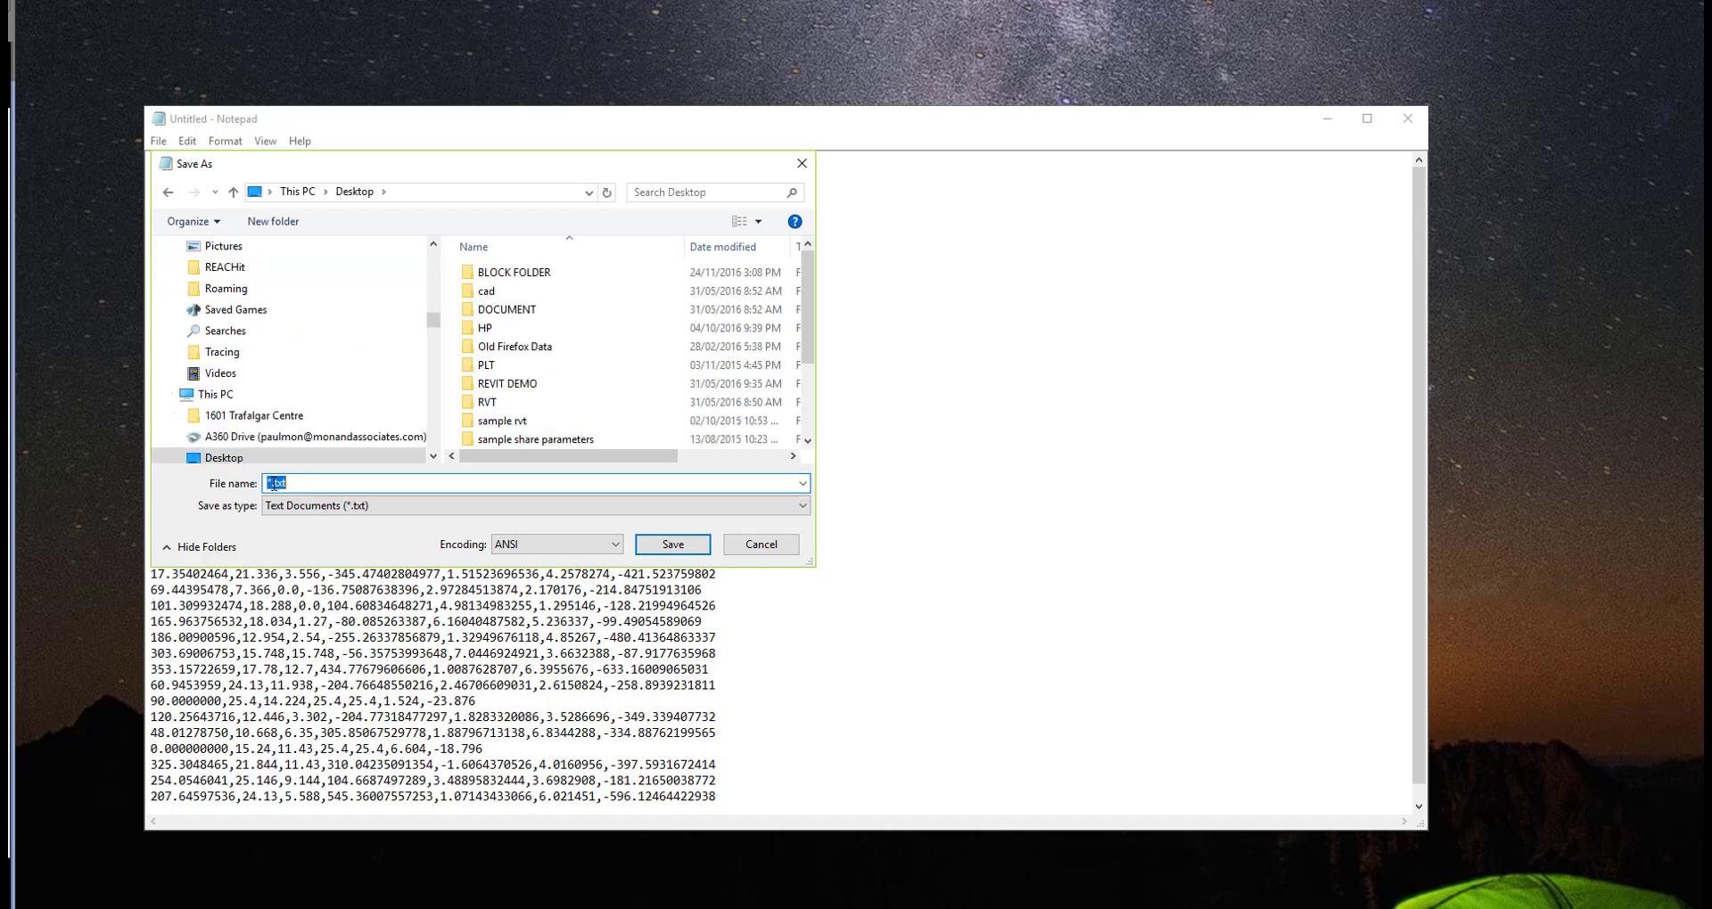
pyautogui.click(271, 484)
pyautogui.write('At')
pyautogui.press('BackSpace')
pyautogui.write('utoCAD-Gravel-Path')
pyautogui.write('ern')
pyautogui.click(433, 483)
pyautogui.press('BackSpace')
pyautogui.press('BackSpace')
pyautogui.press('BackSpace')
pyautogui.write('pat')
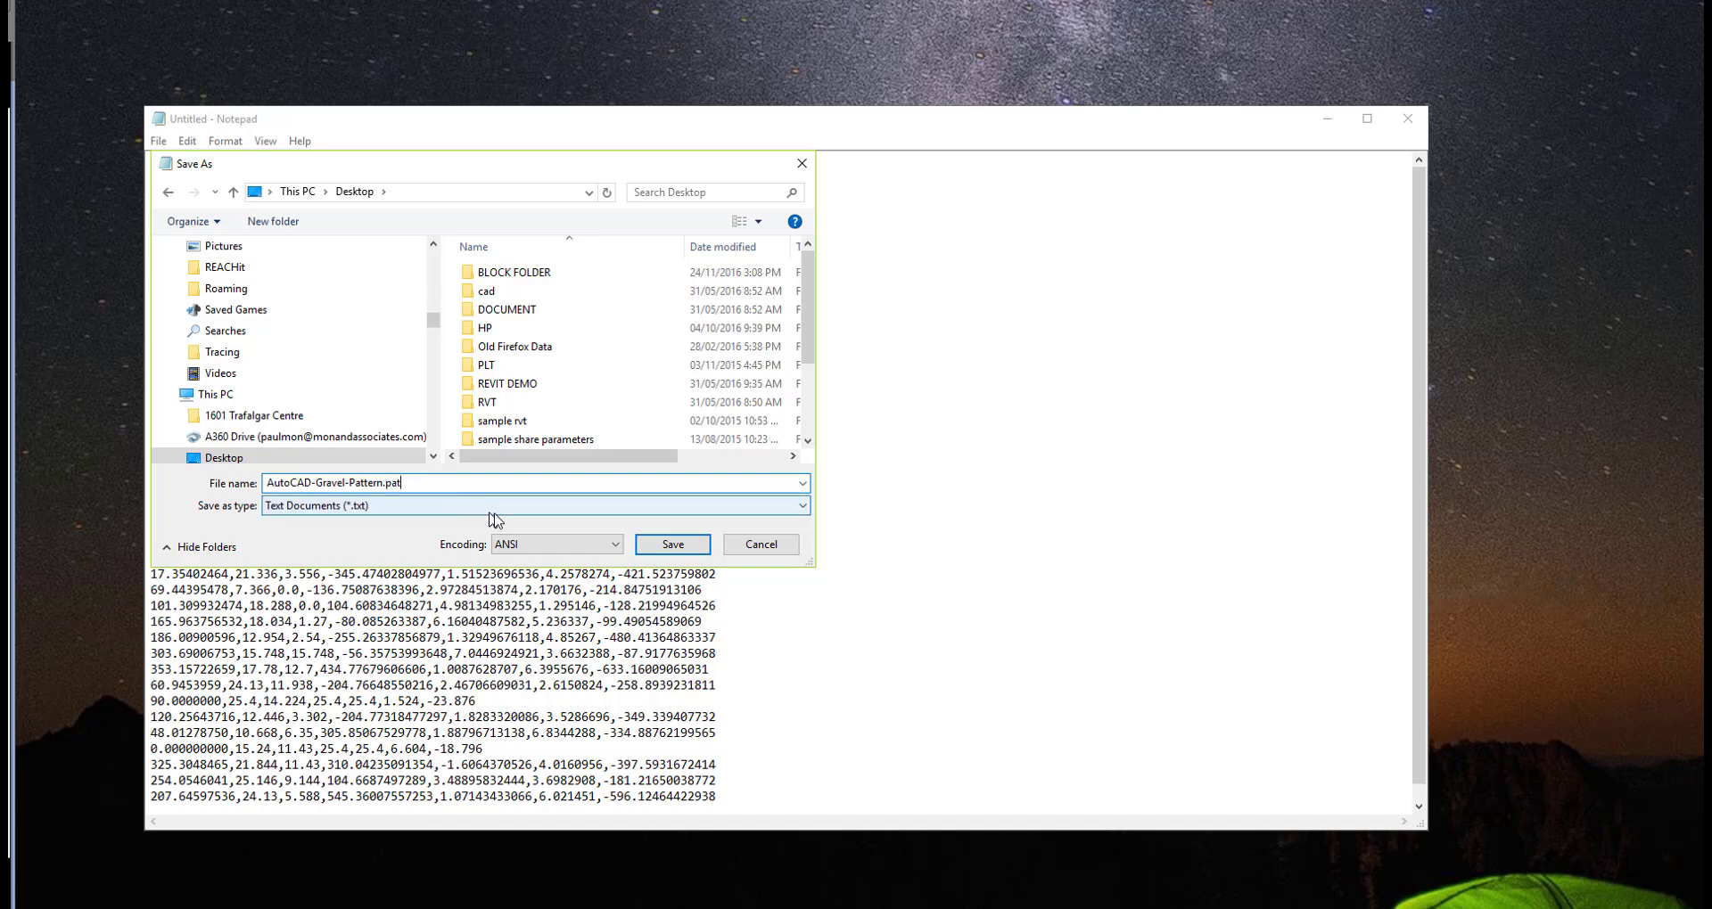
# Step: Save AutoCAD-Gravel-Pattern.pat and add a new line under *GRAVEL for the ;%TYPE=MODEL tag
pyautogui.click(673, 544)
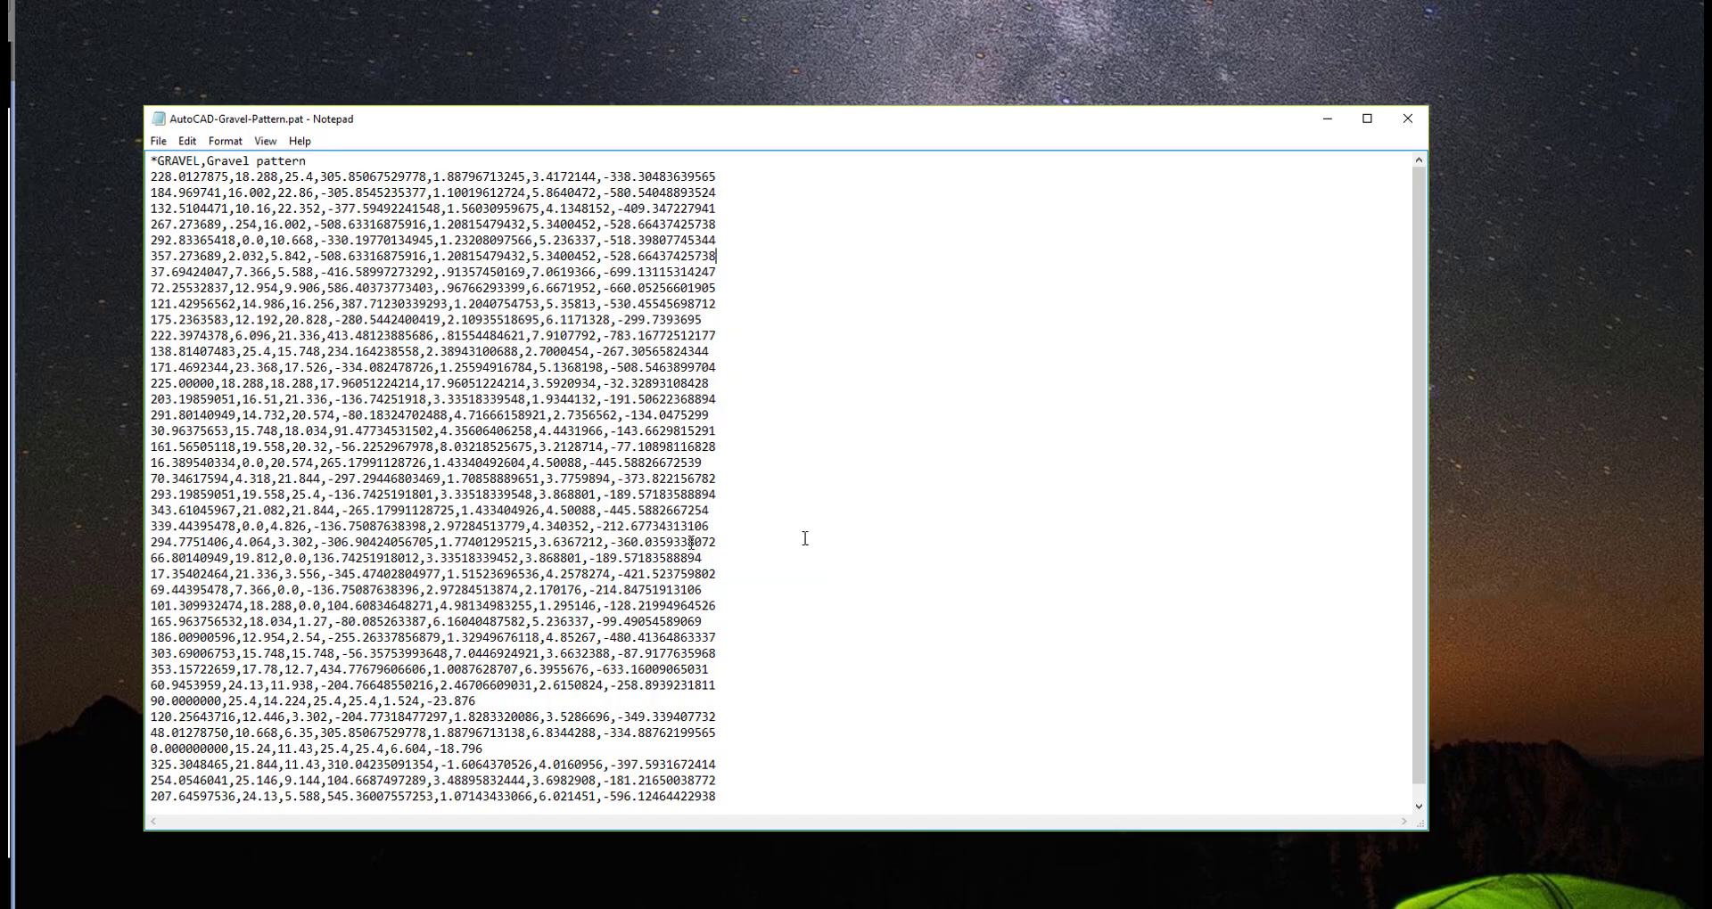
pyautogui.click(319, 159)
pyautogui.press('Return')
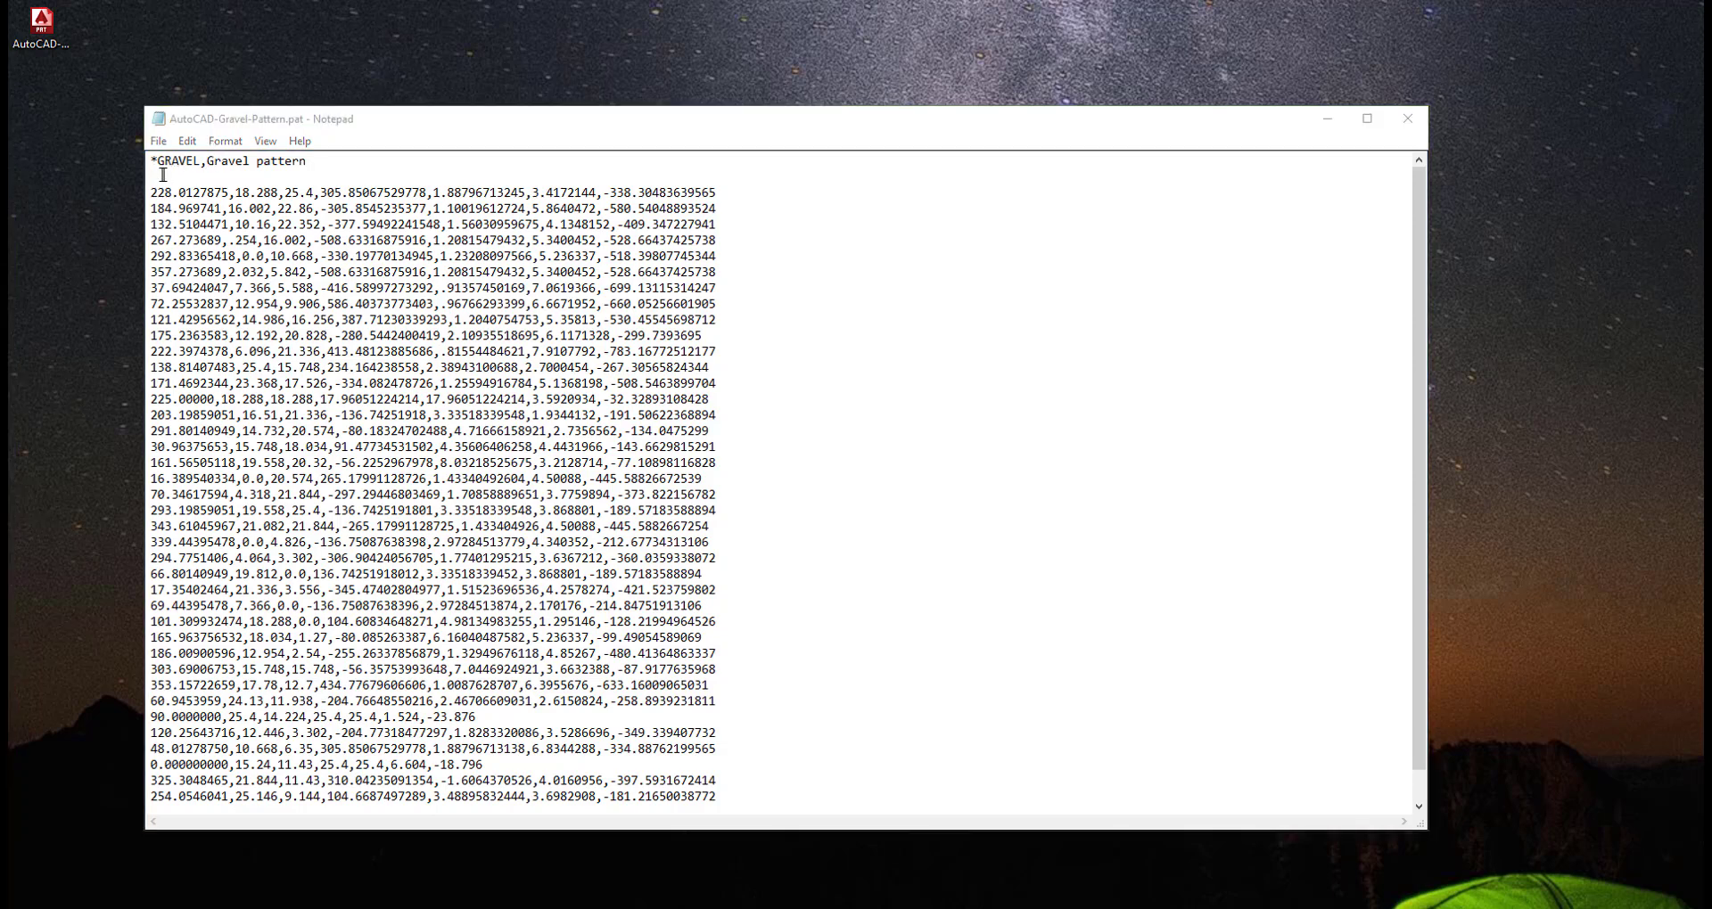
pyautogui.click(162, 175)
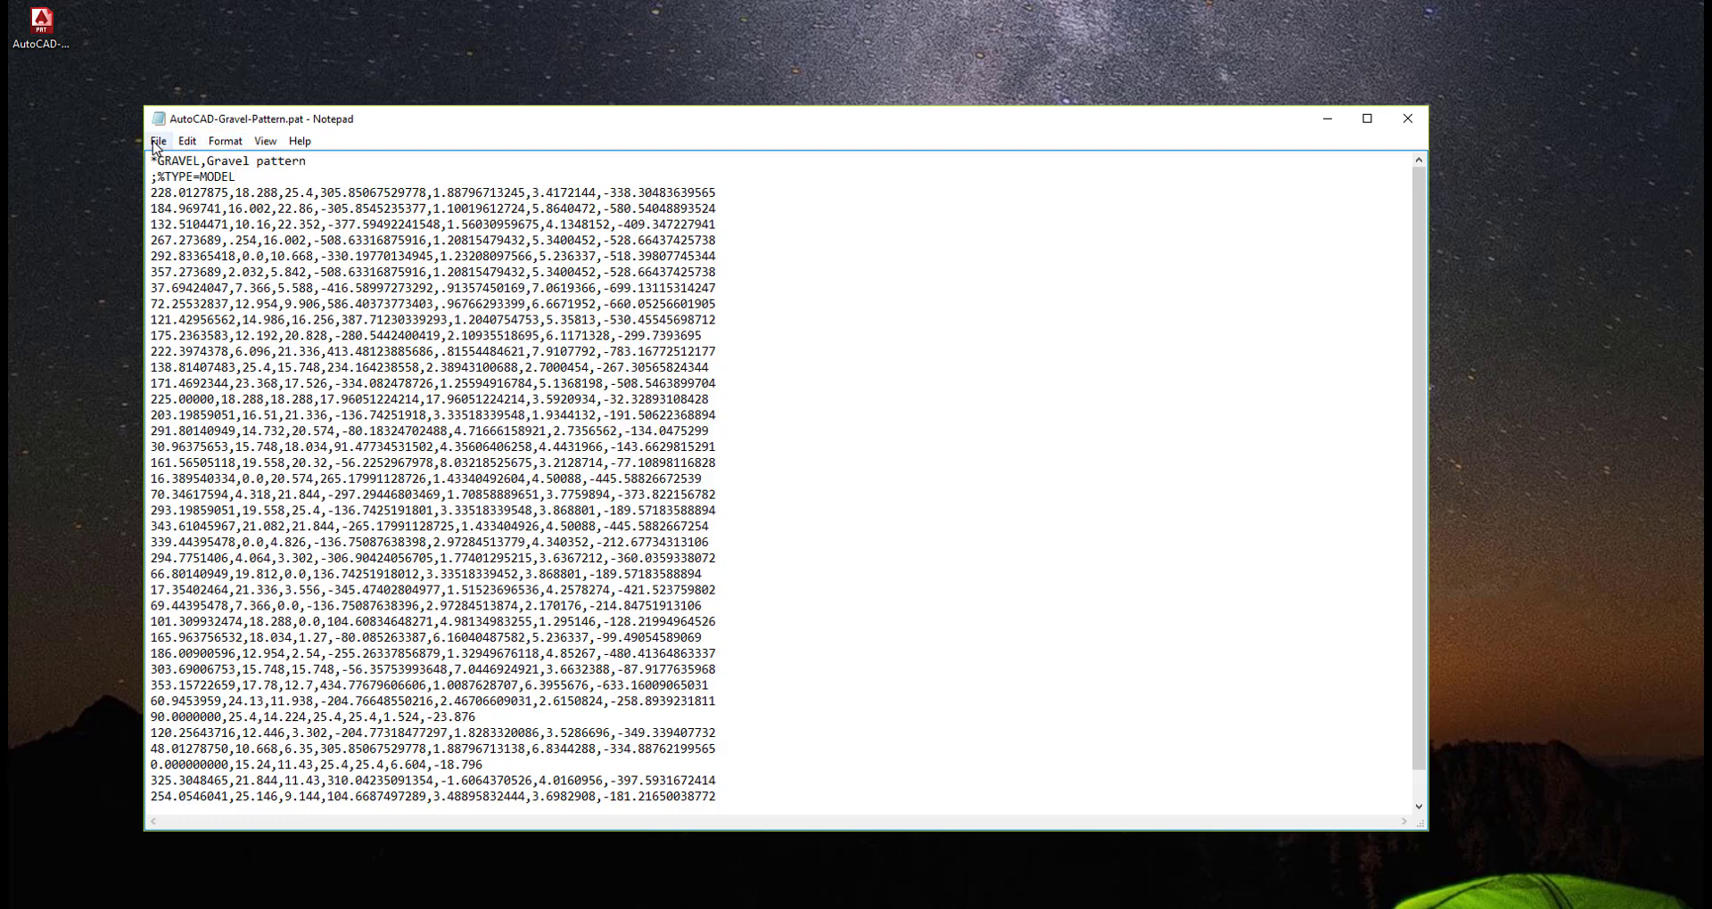
pyautogui.click(159, 141)
# Step: Switch from Notepad to Revit 2015's empty Level 1 floor plan in Project1
pyautogui.click(194, 207)
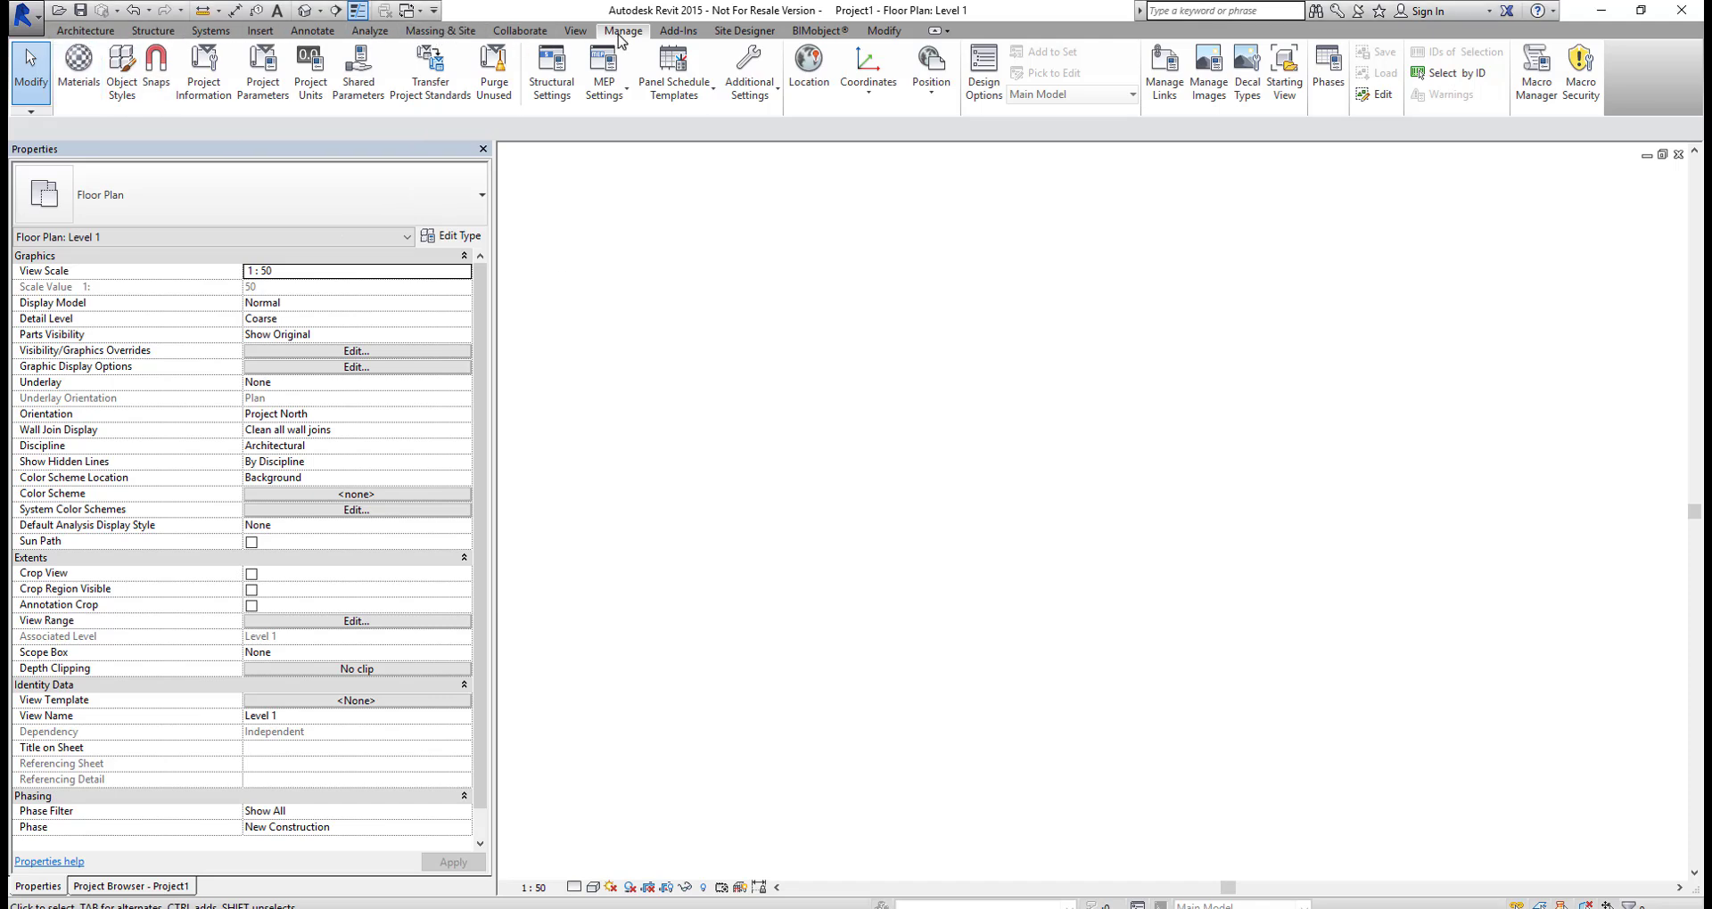
# Step: In Fill Patterns, switch to Model patterns and start a new Custom pattern definition
pyautogui.click(772, 100)
pyautogui.click(775, 132)
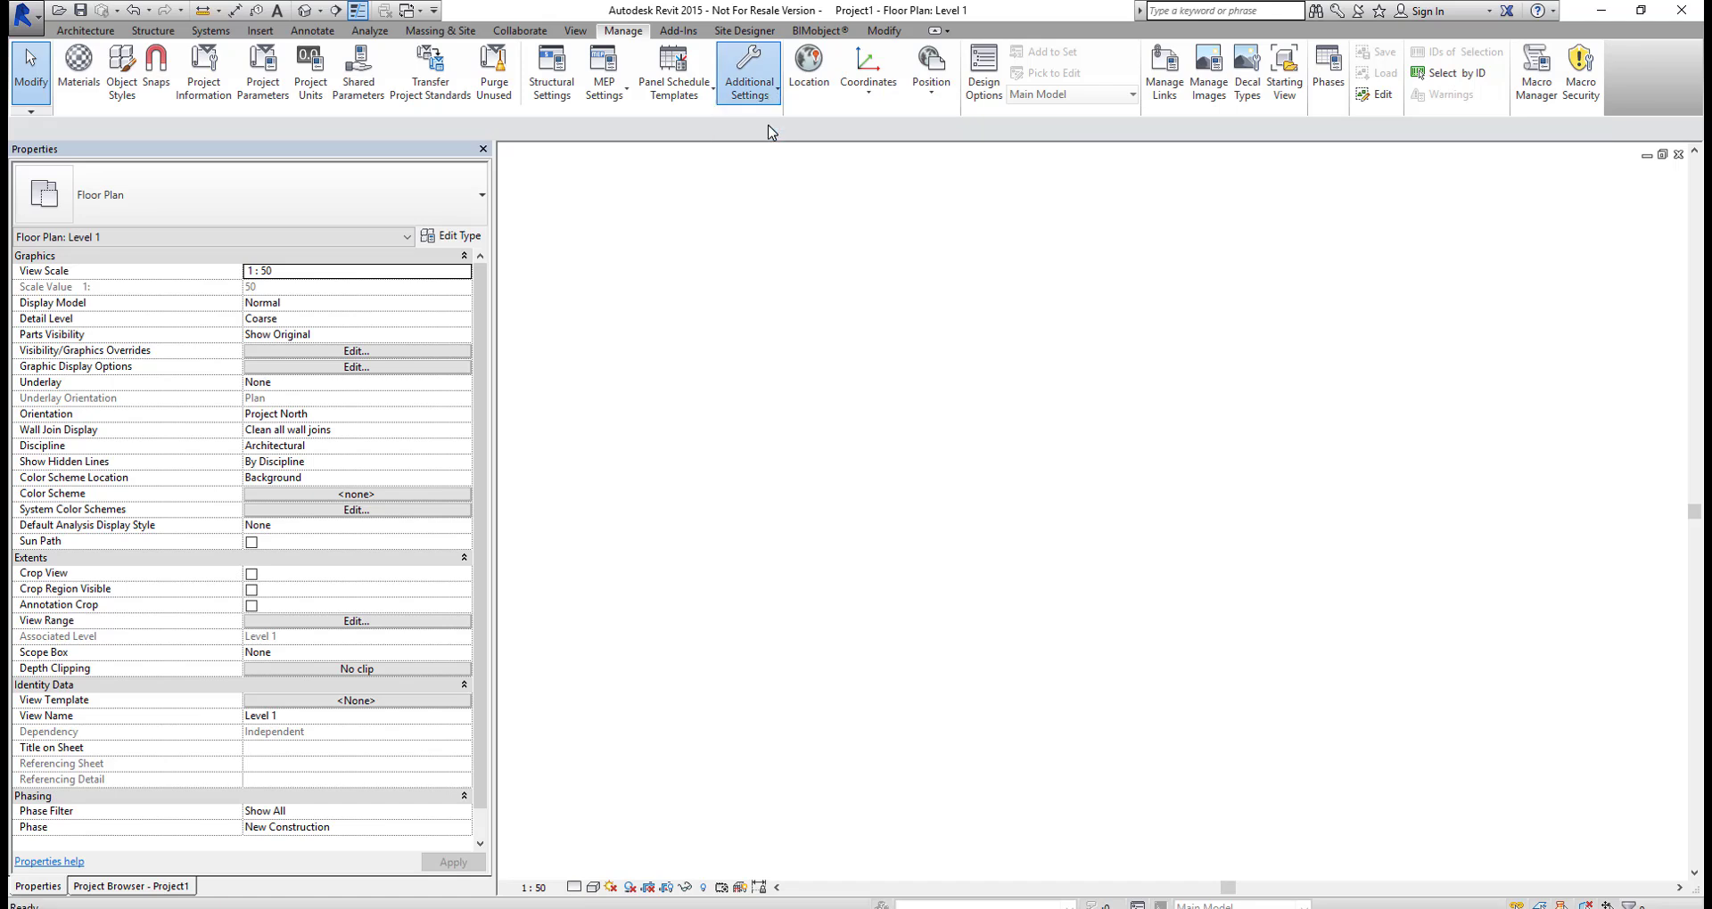
pyautogui.moveTo(1082, 256); pyautogui.dragTo(999, 260)
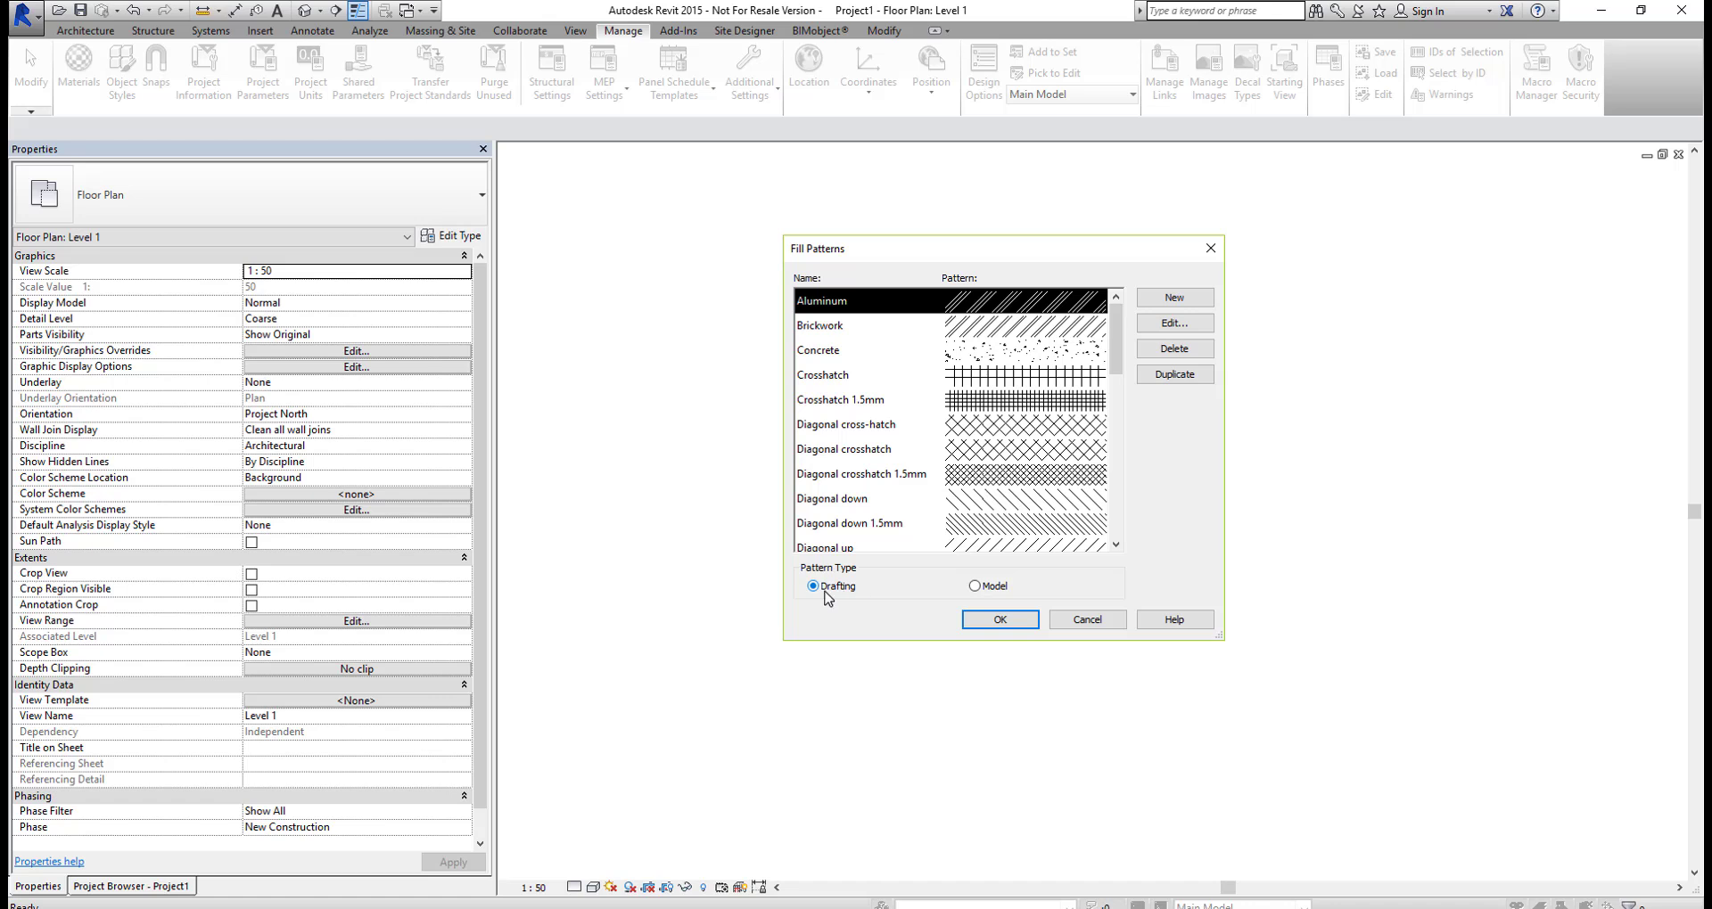
pyautogui.click(975, 587)
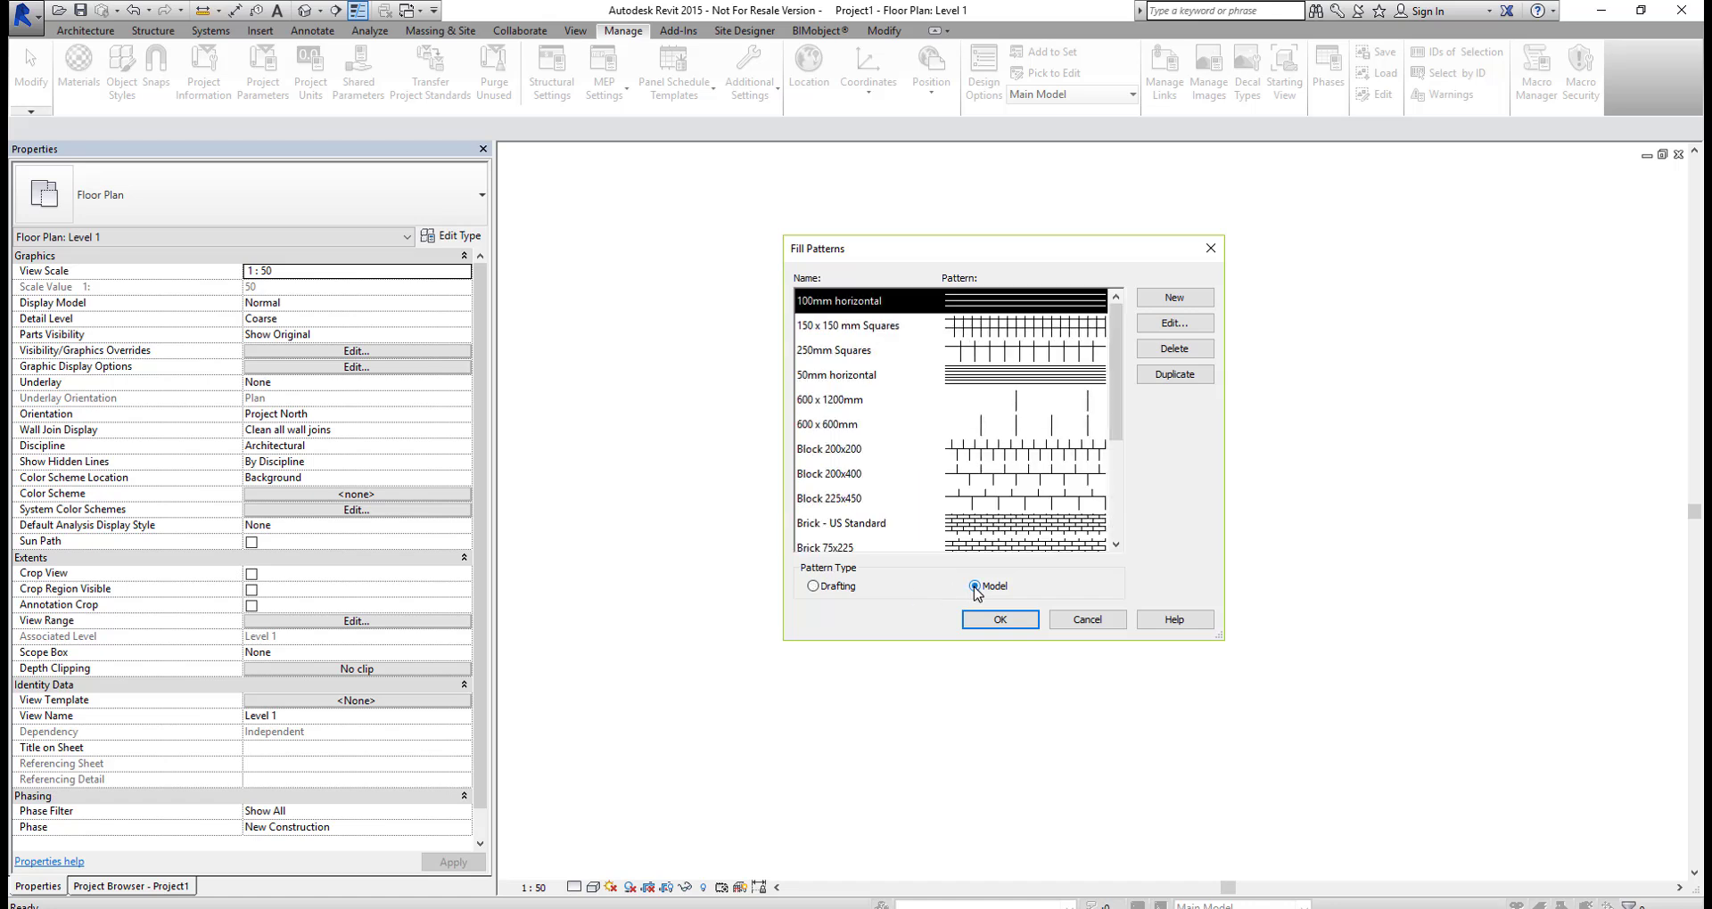
pyautogui.click(1174, 299)
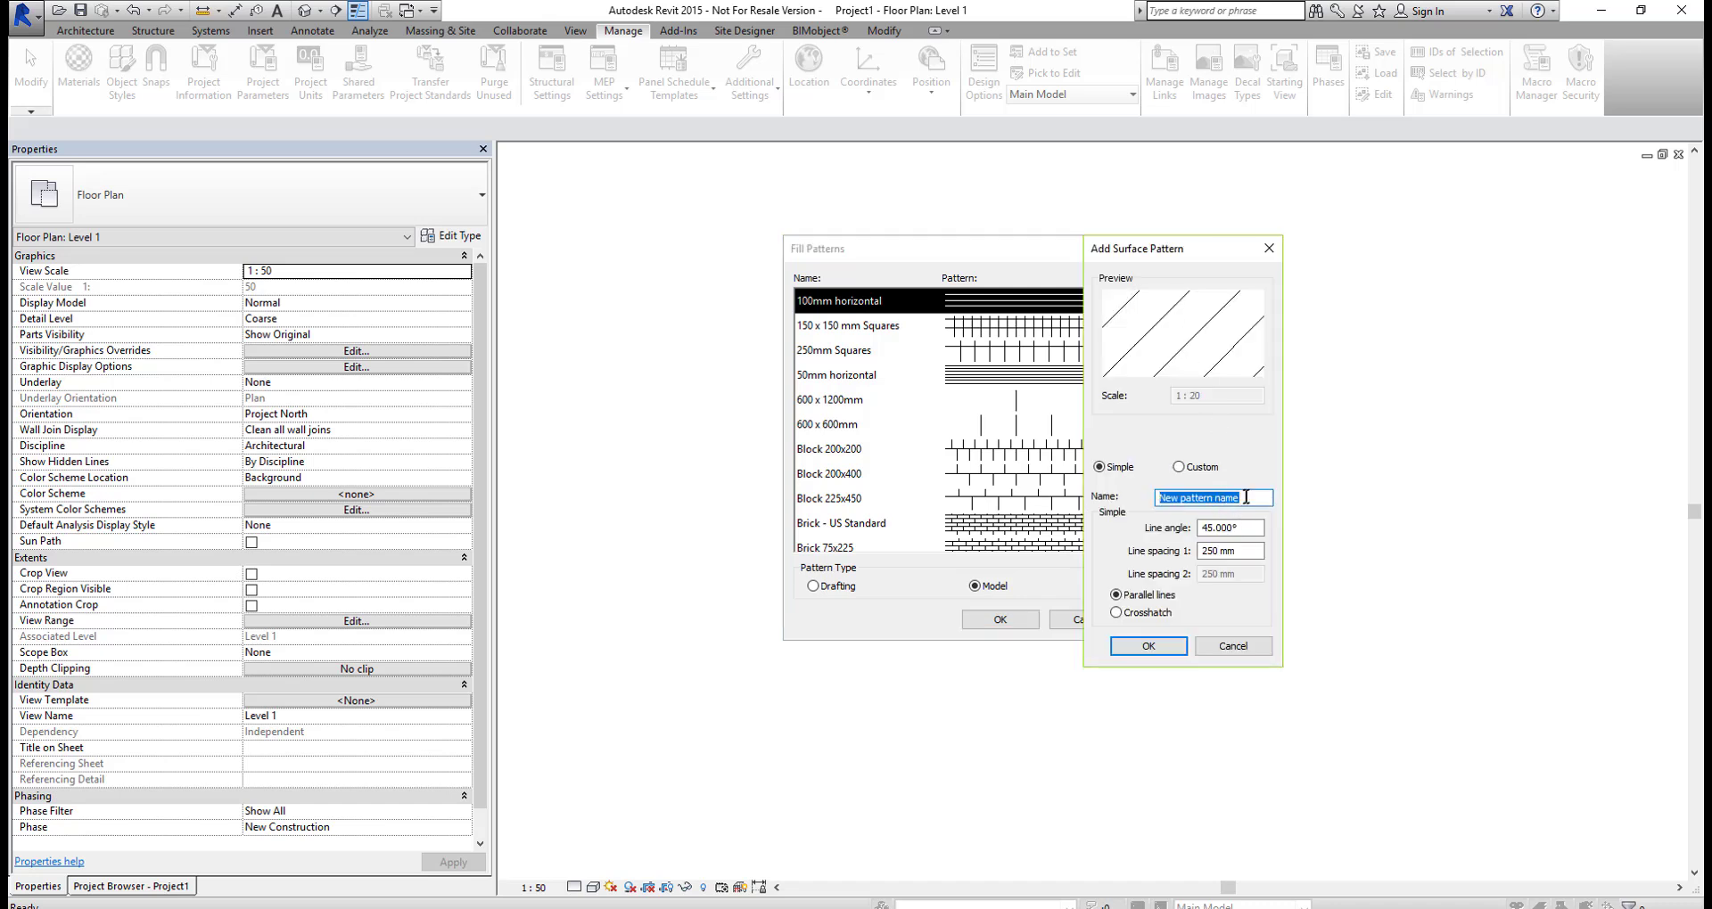
pyautogui.moveTo(1245, 497); pyautogui.dragTo(1160, 499)
pyautogui.write('gl')
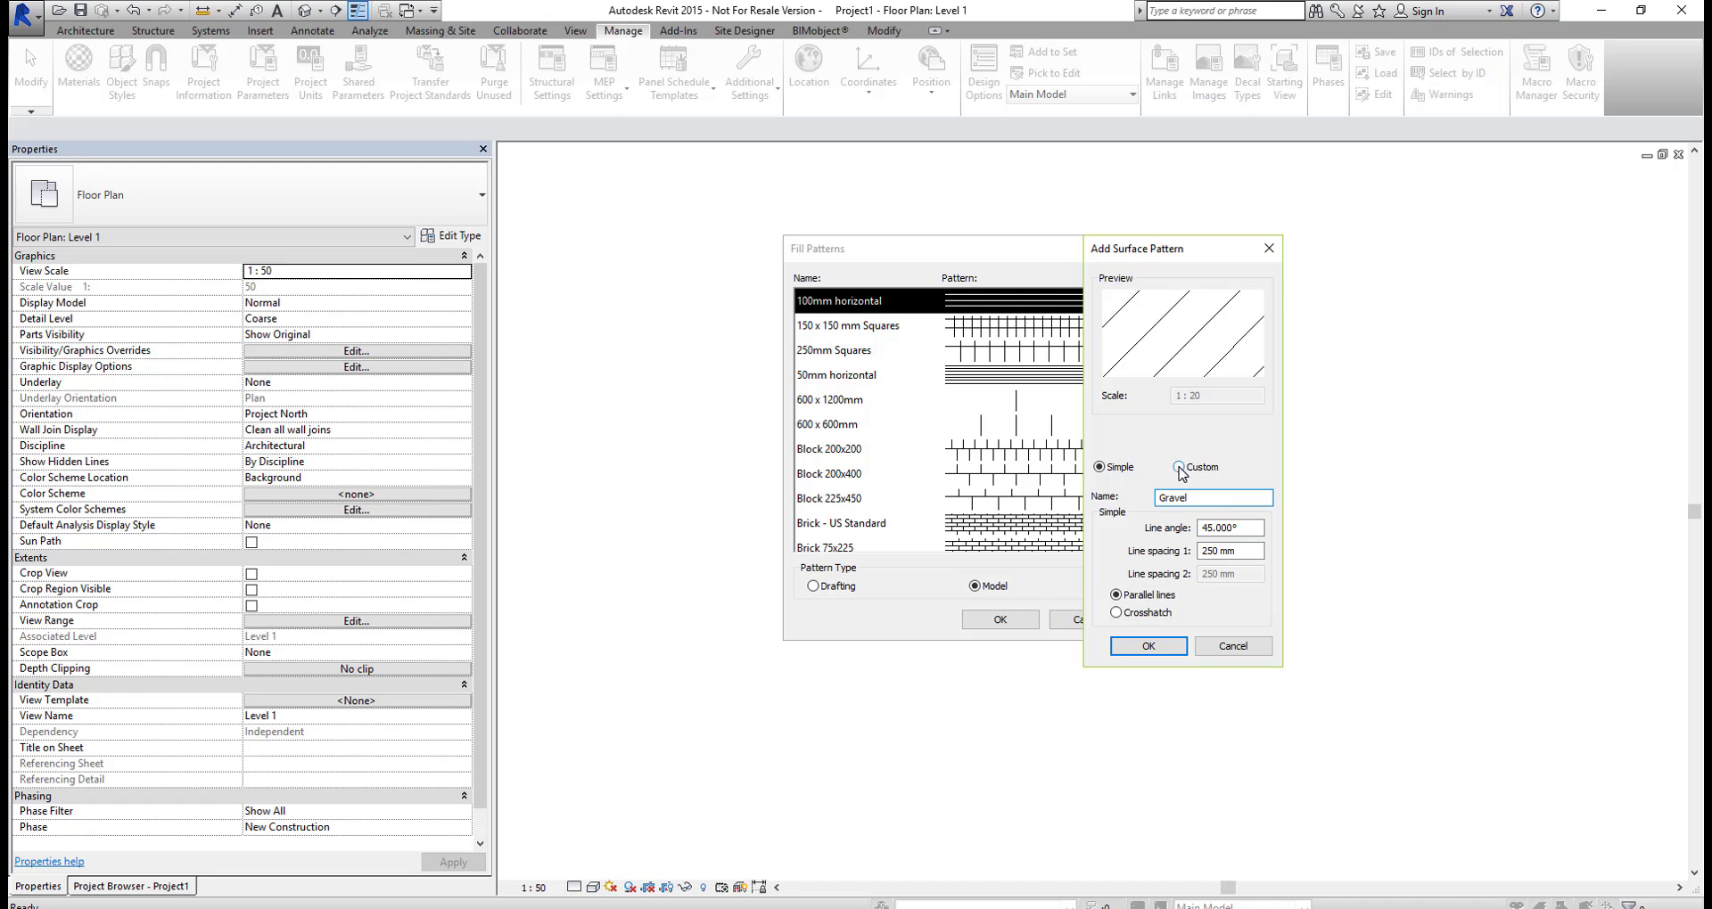
pyautogui.click(1178, 468)
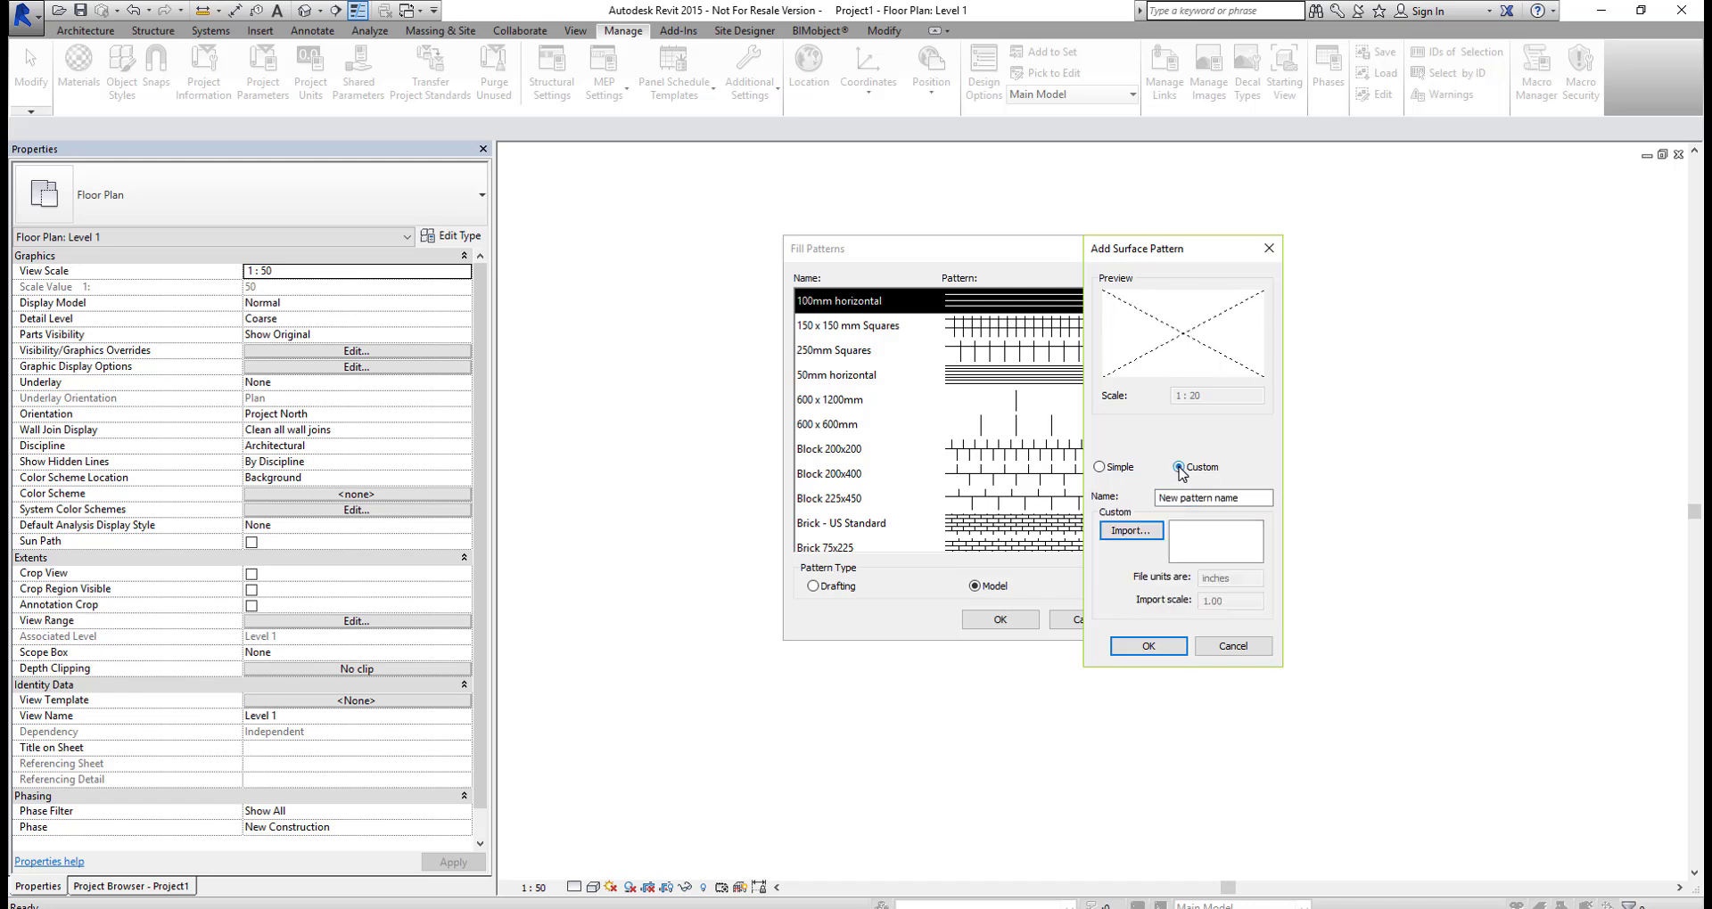
# Step: Import AutoCAD-Gravel-Pattern.pat from the Desktop, giving a GRAVEL pattern at import scale 1.00
pyautogui.click(1129, 531)
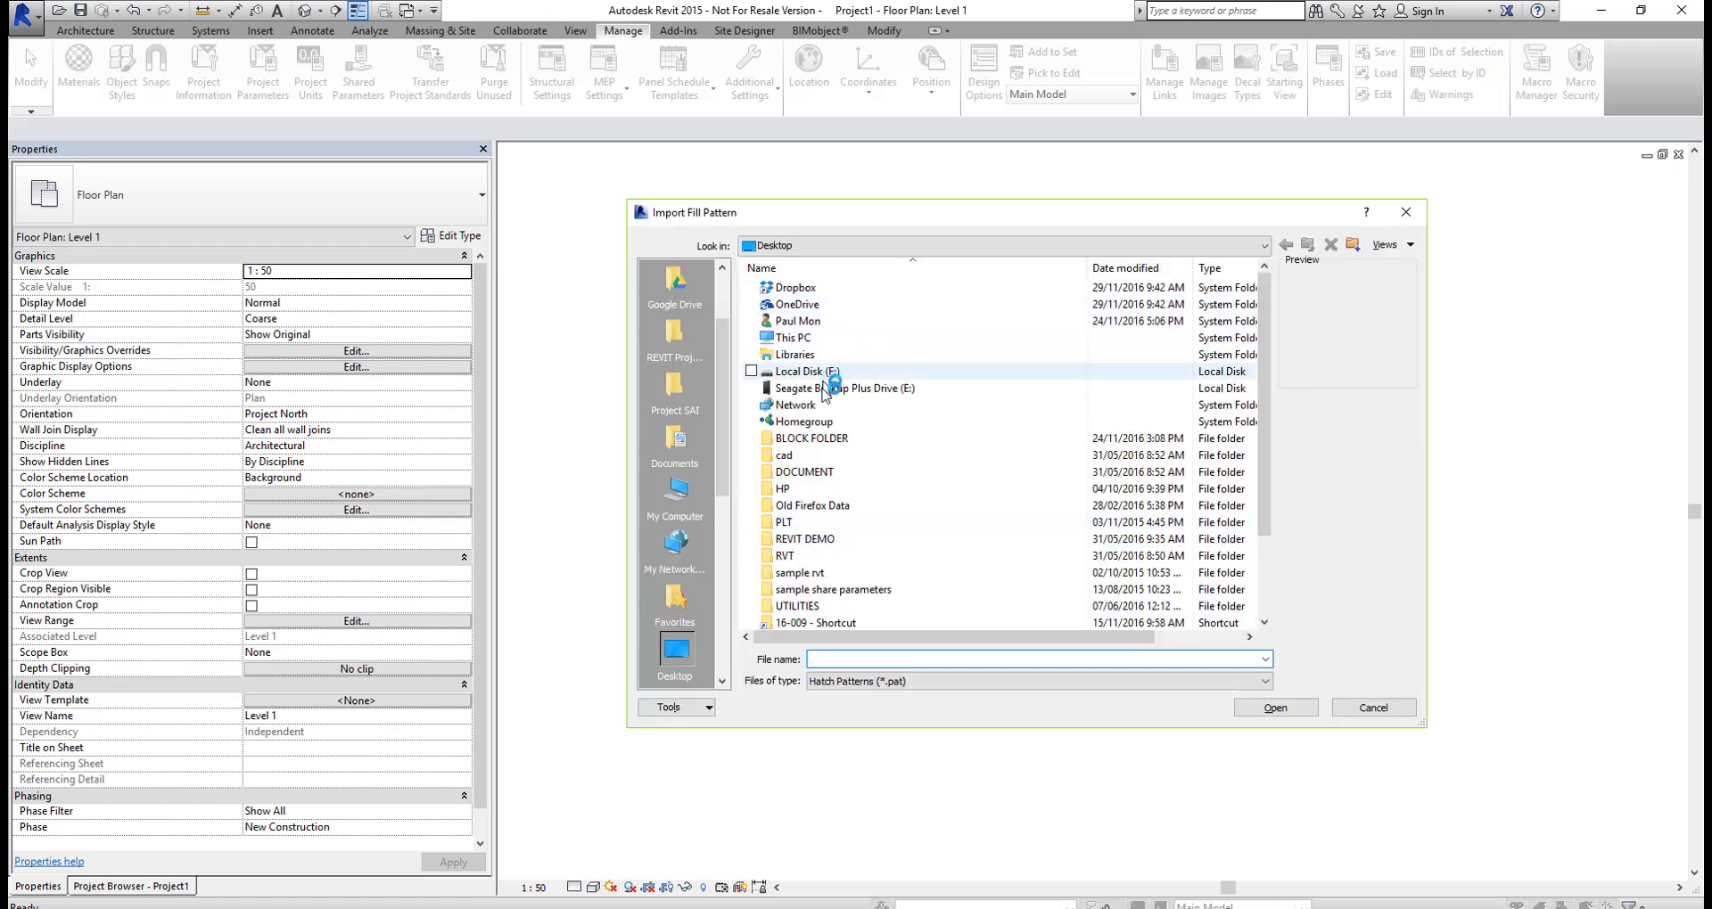
pyautogui.click(802, 340)
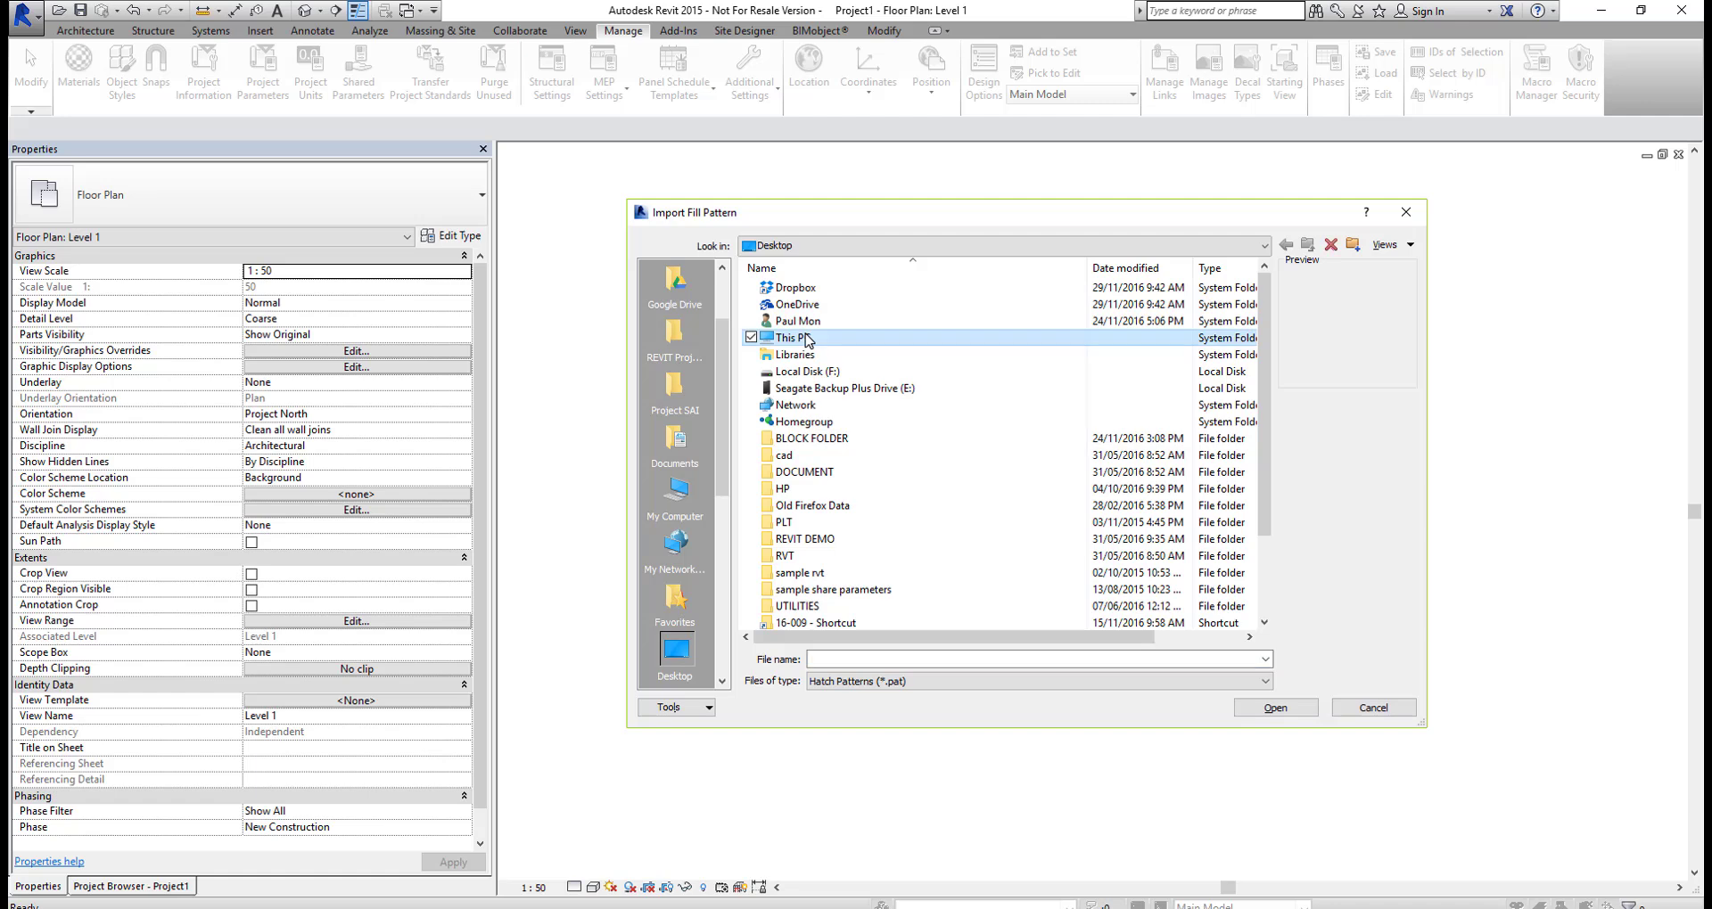
pyautogui.doubleClick(802, 340)
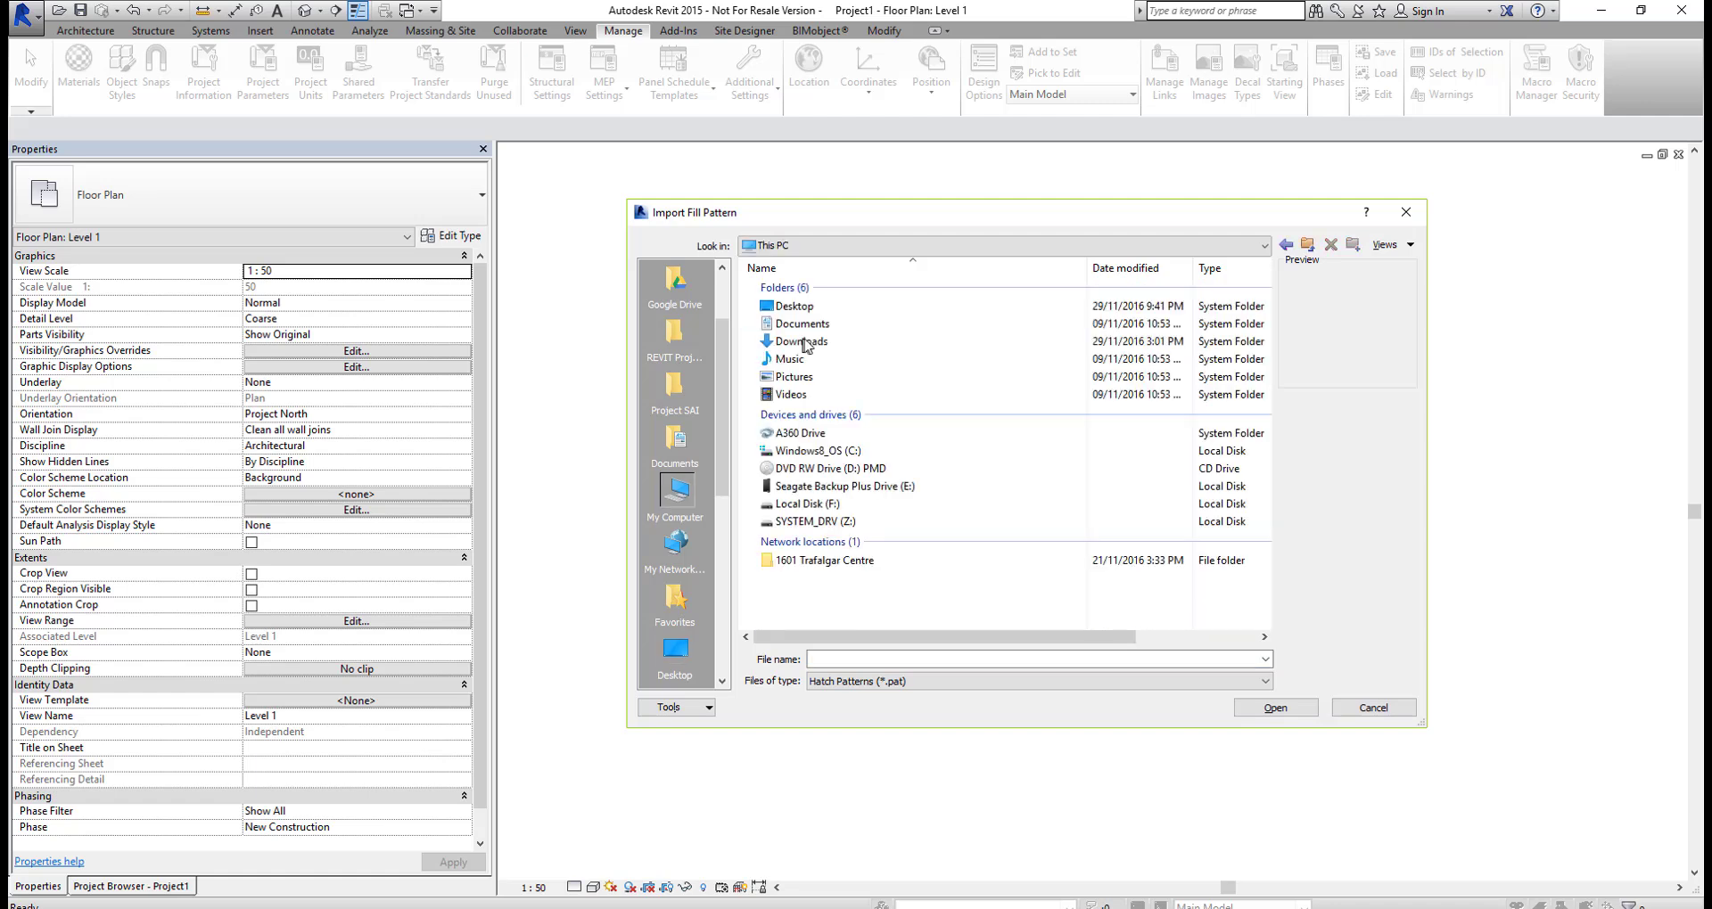
pyautogui.doubleClick(789, 304)
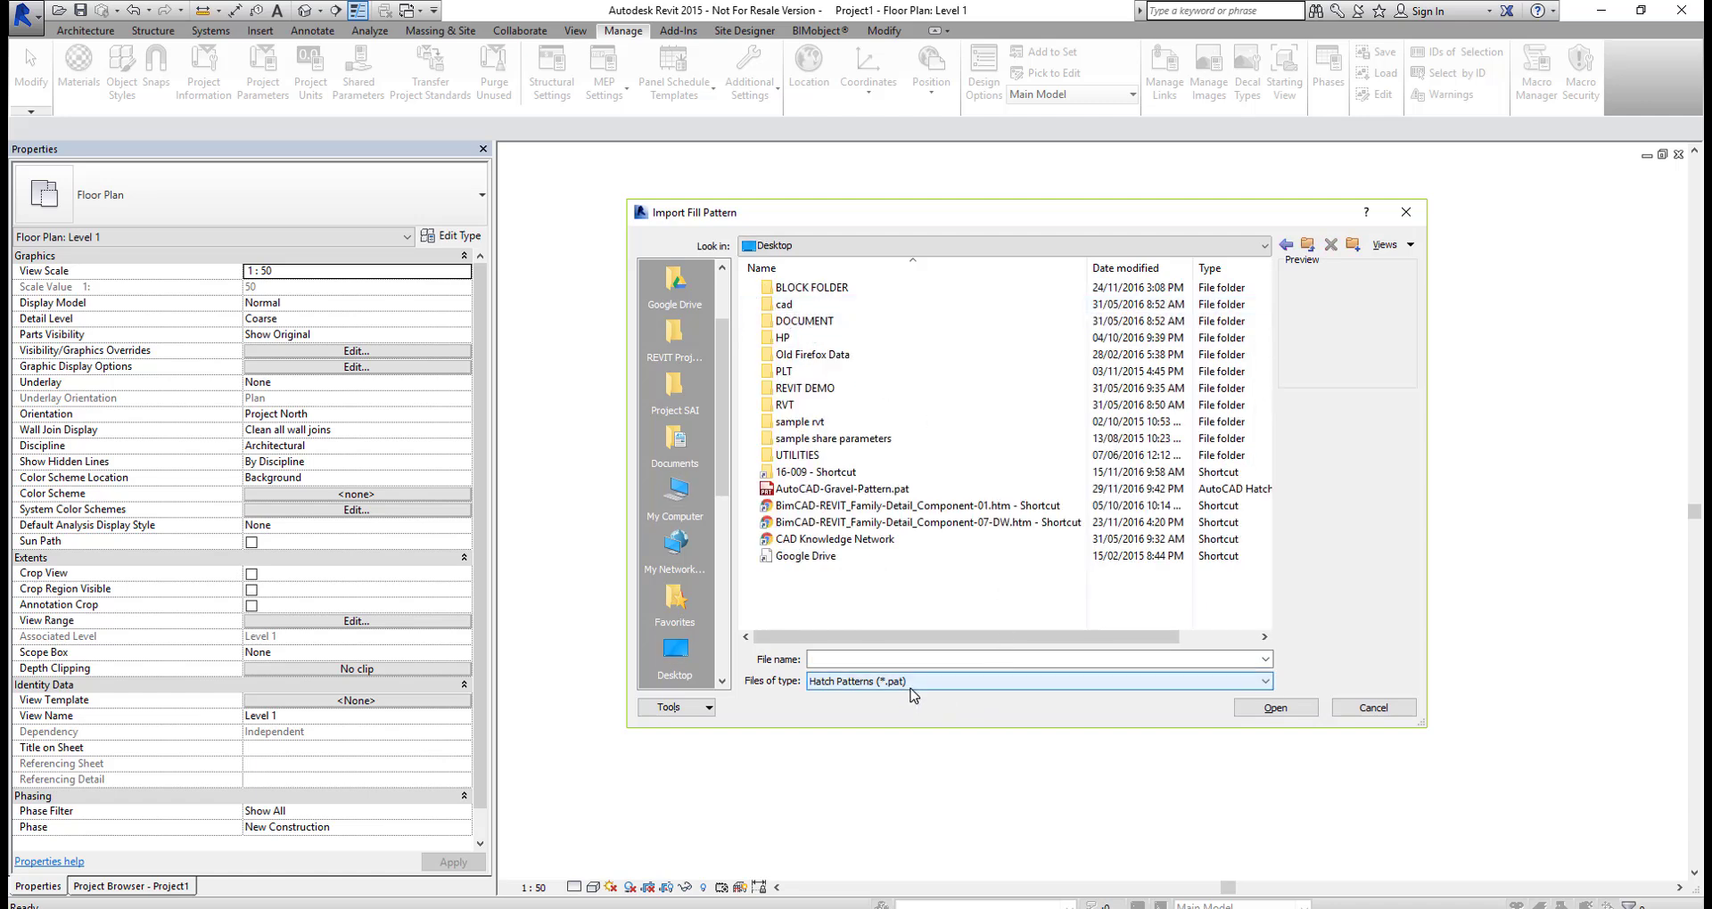
pyautogui.click(875, 491)
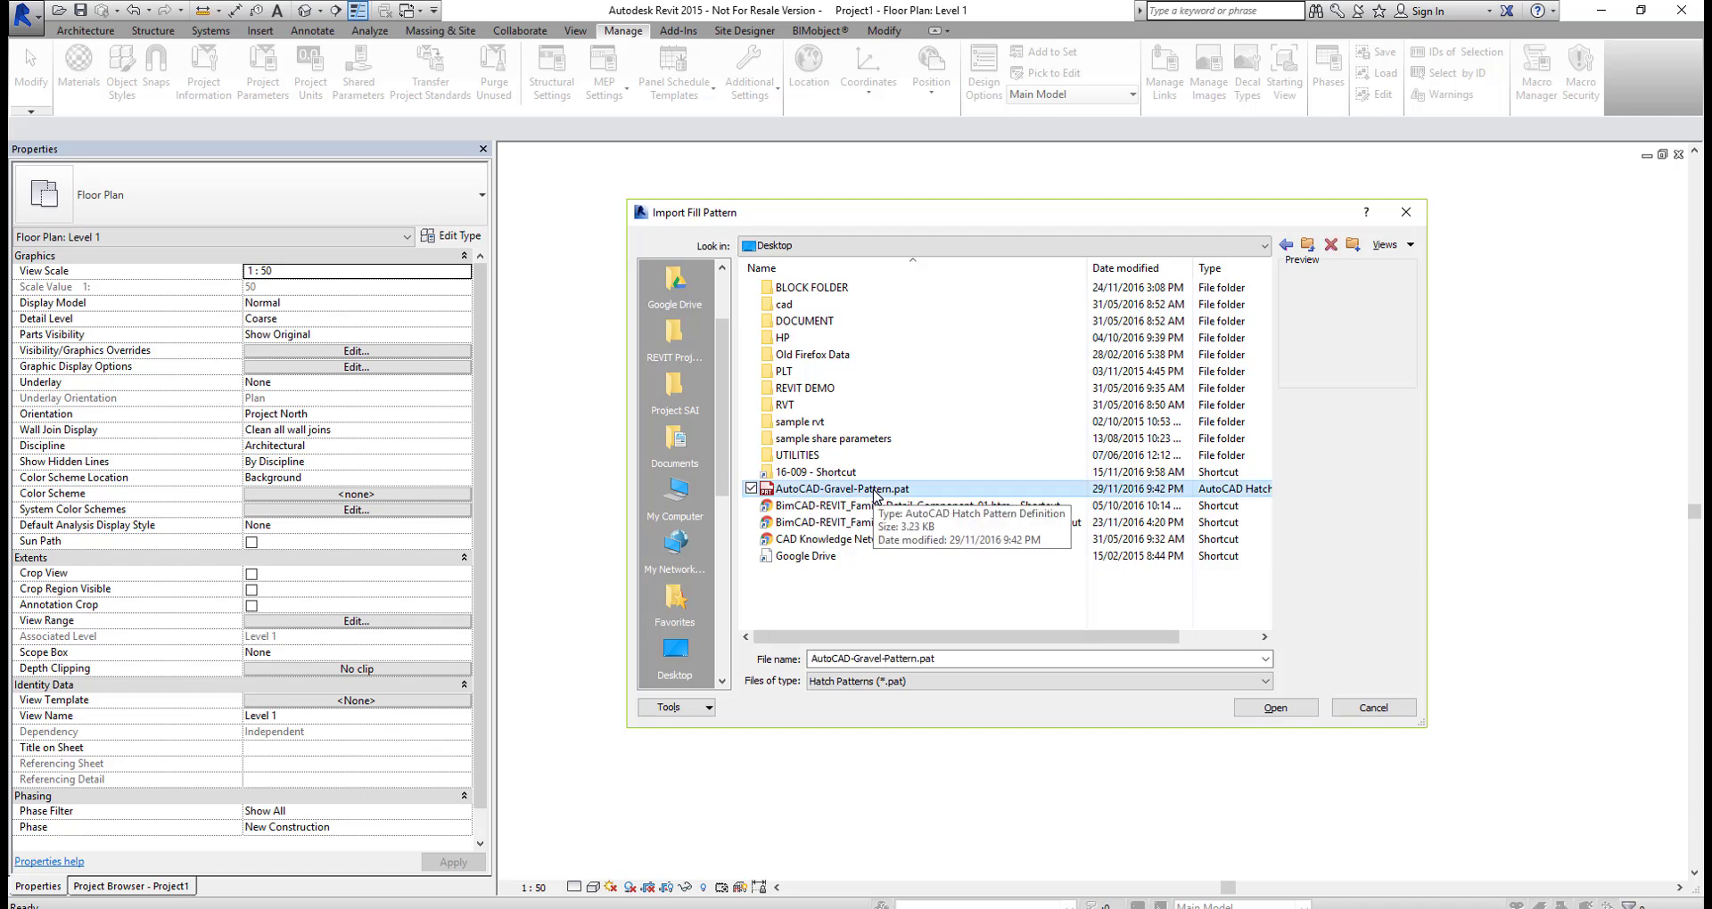
pyautogui.click(1277, 708)
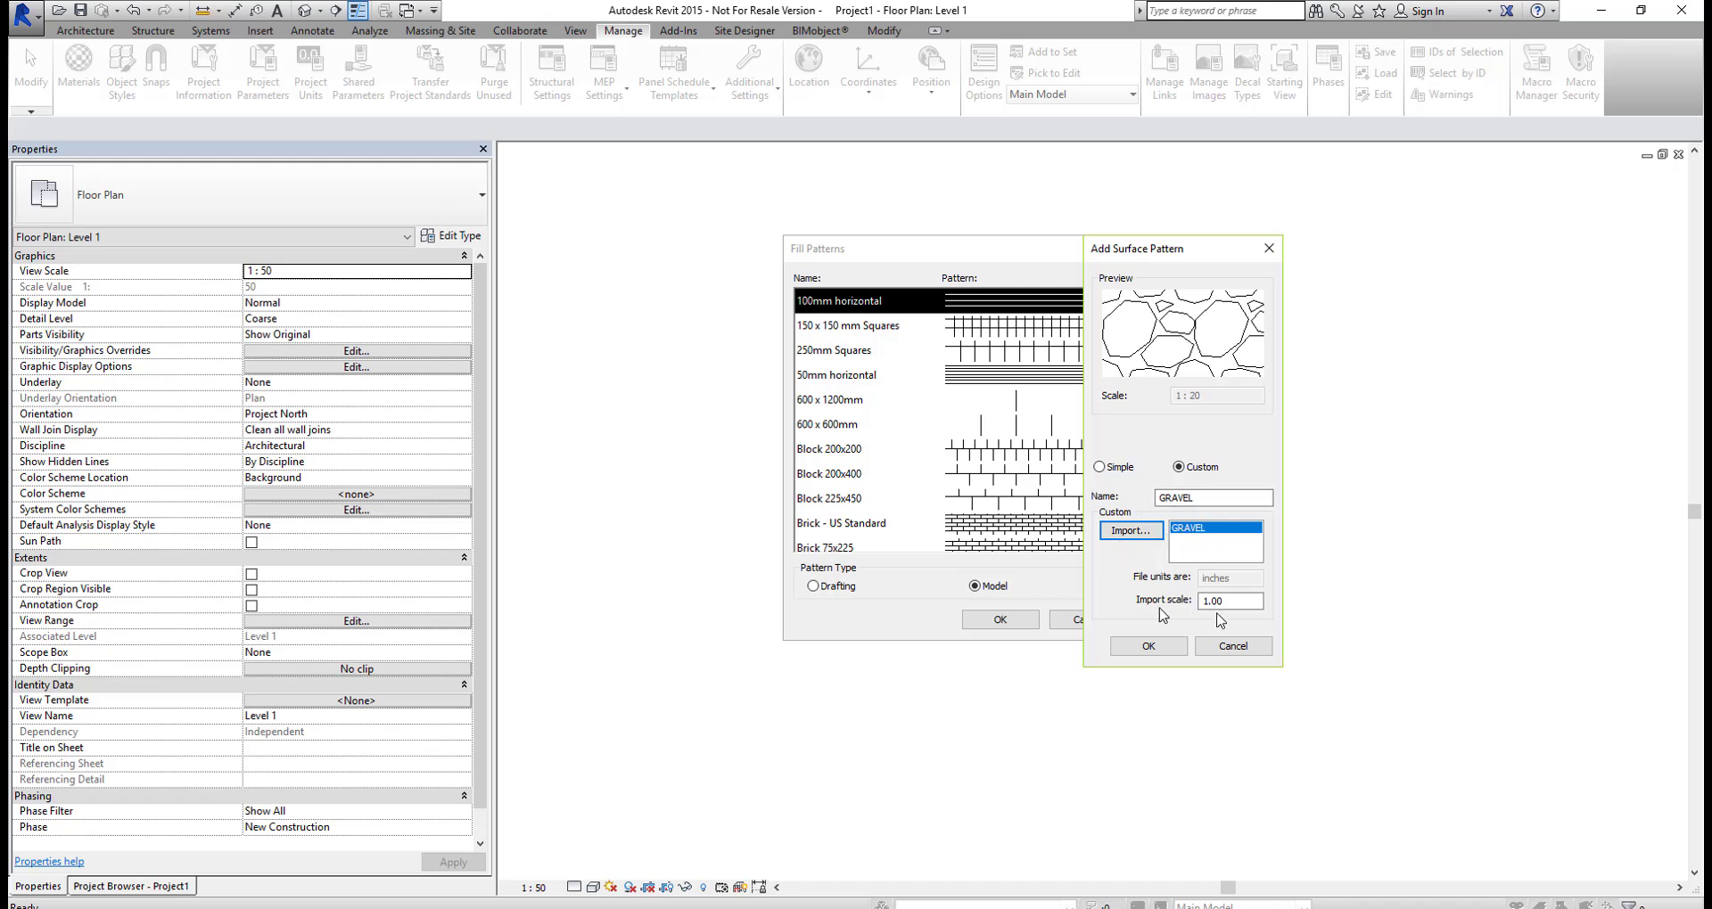
# Step: Add GRAVEL as a model fill pattern at import scale .12 and close Fill Patterns
pyautogui.click(1242, 604)
pyautogui.click(1241, 602)
pyautogui.moveTo(1238, 603); pyautogui.dragTo(1190, 601)
pyautogui.write('.1')
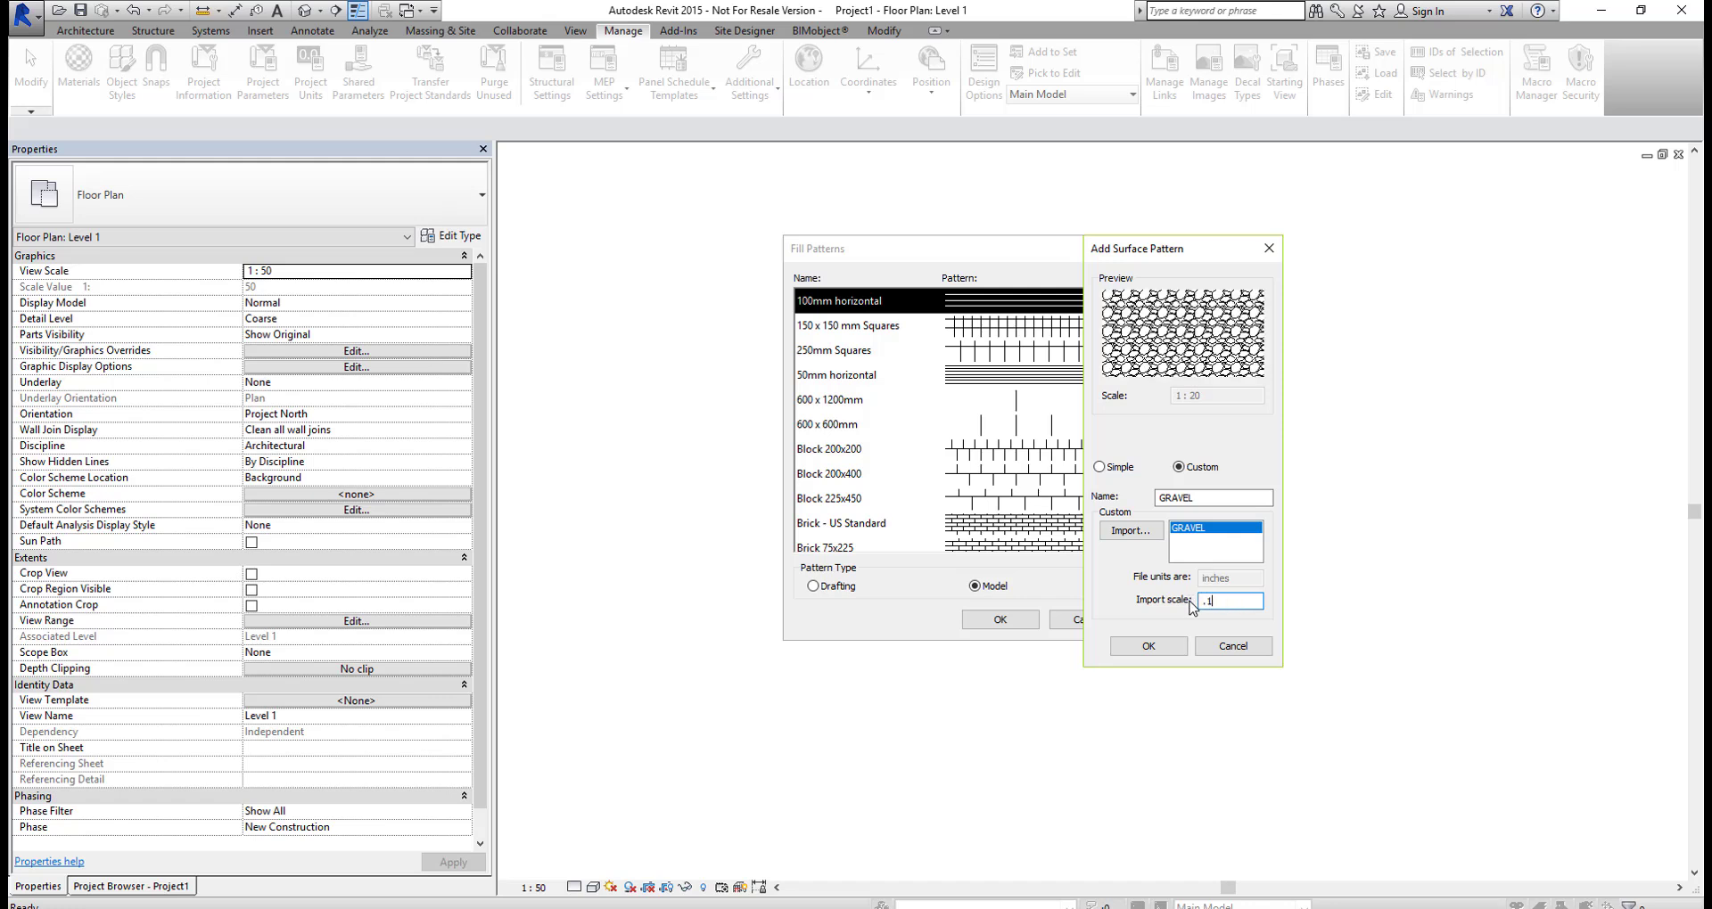
pyautogui.write('2')
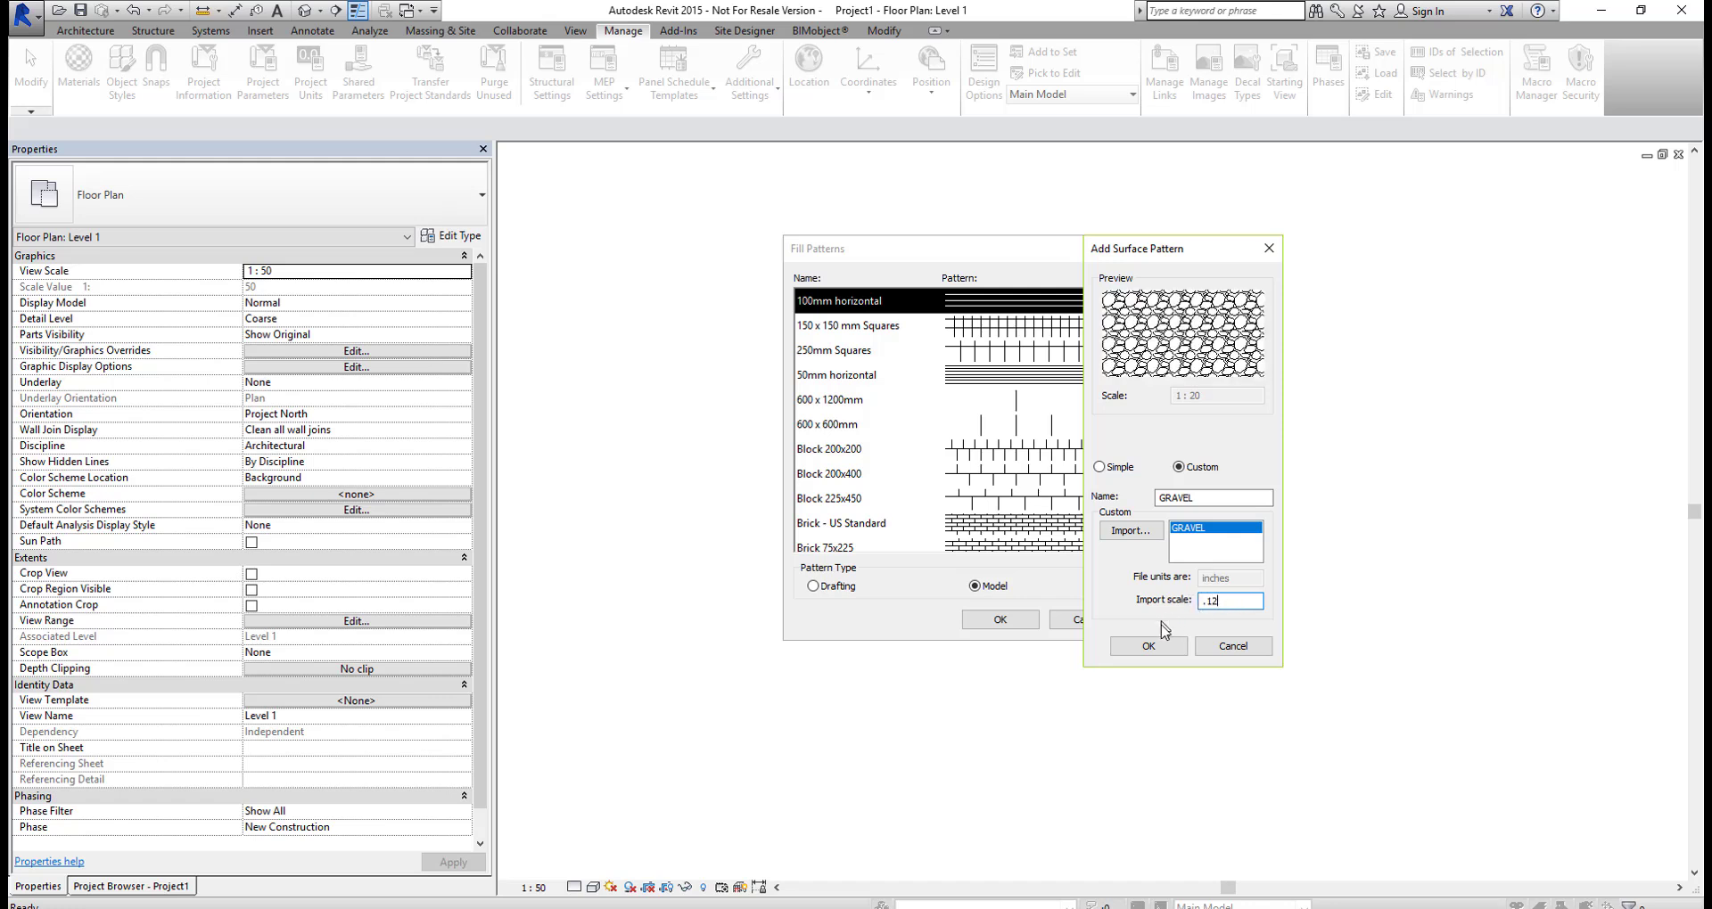
pyautogui.click(1160, 648)
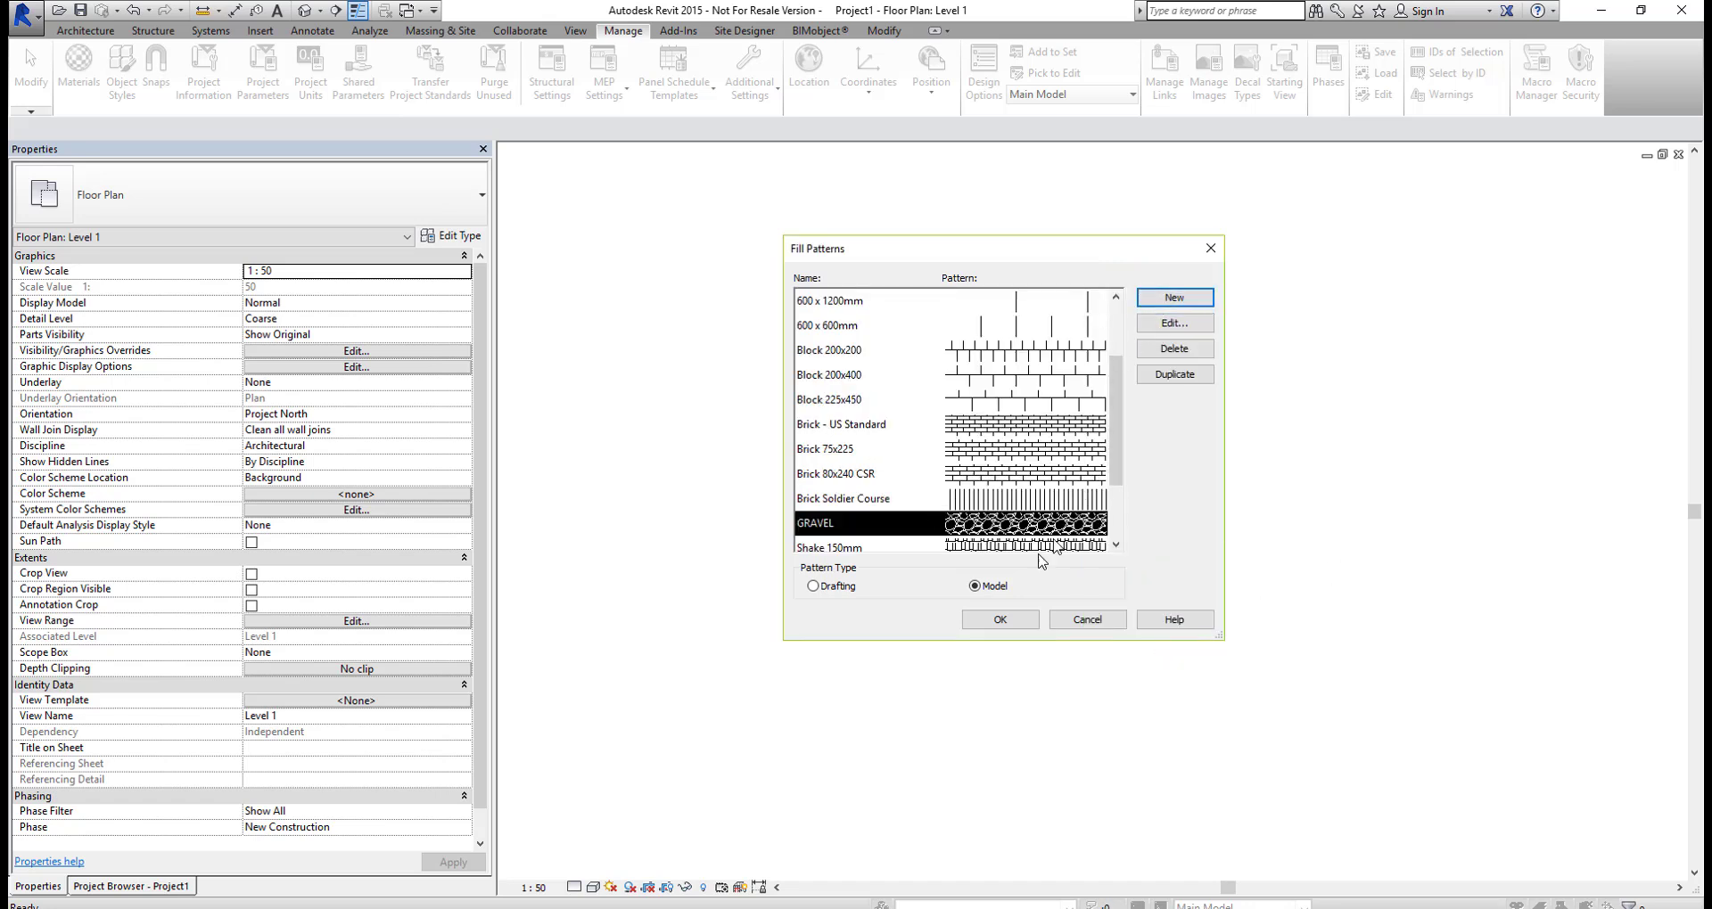
pyautogui.click(1000, 620)
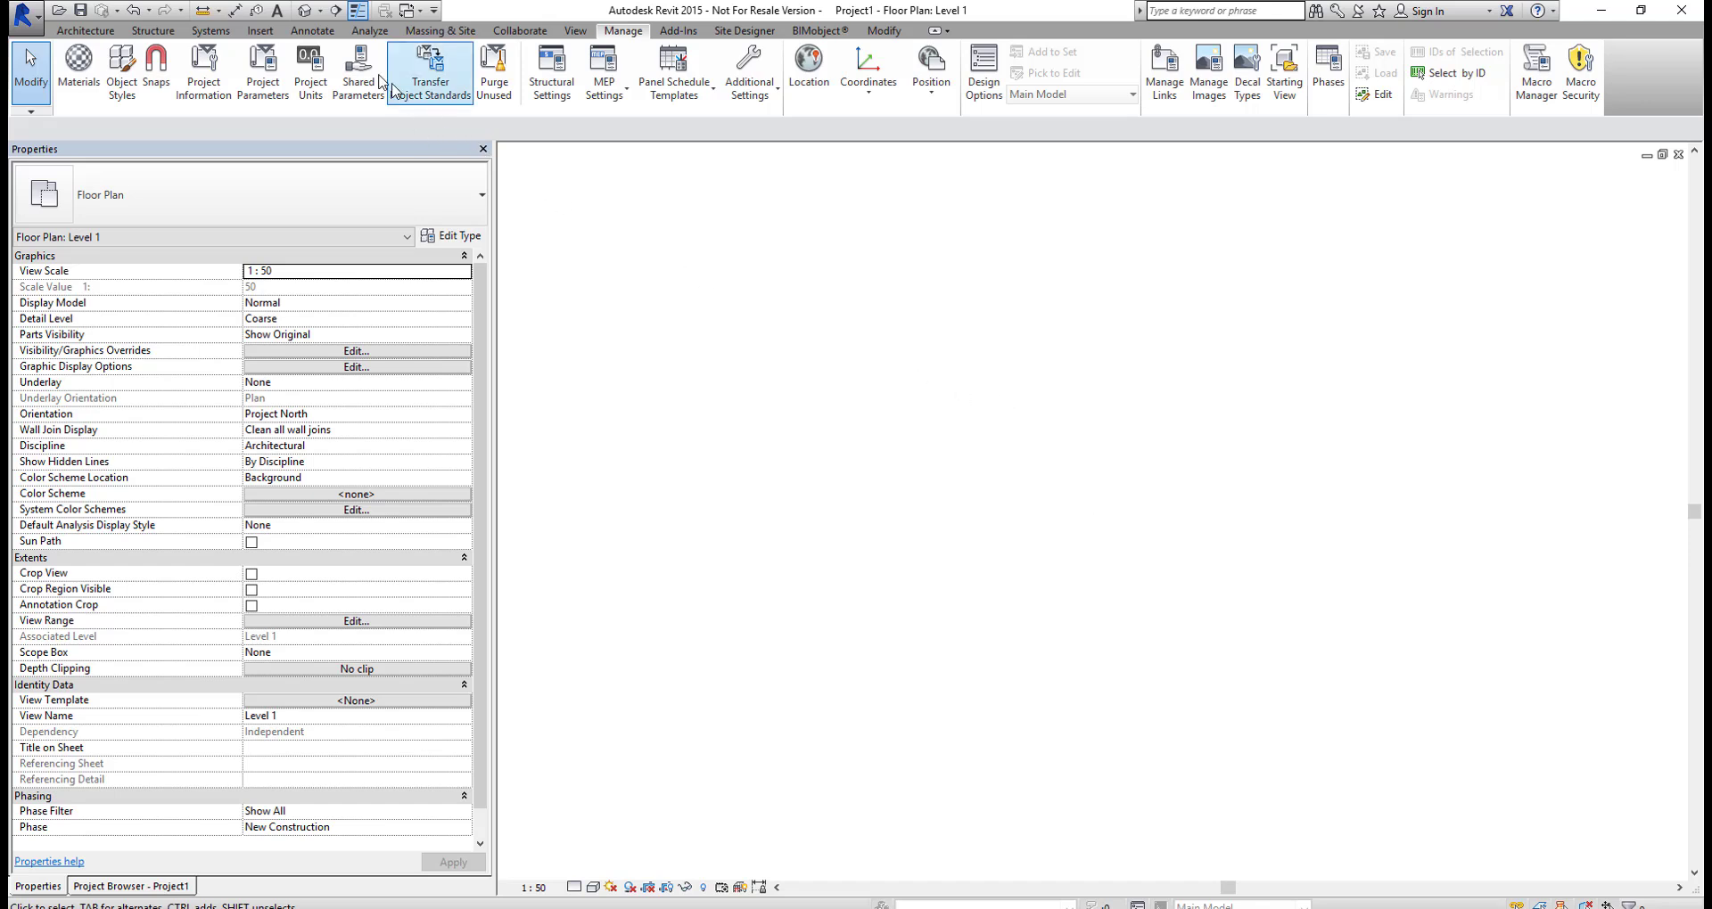
# Step: Start a filled region and duplicate its Diagonal Crosshatch type as a new type named Gravel
pyautogui.click(316, 32)
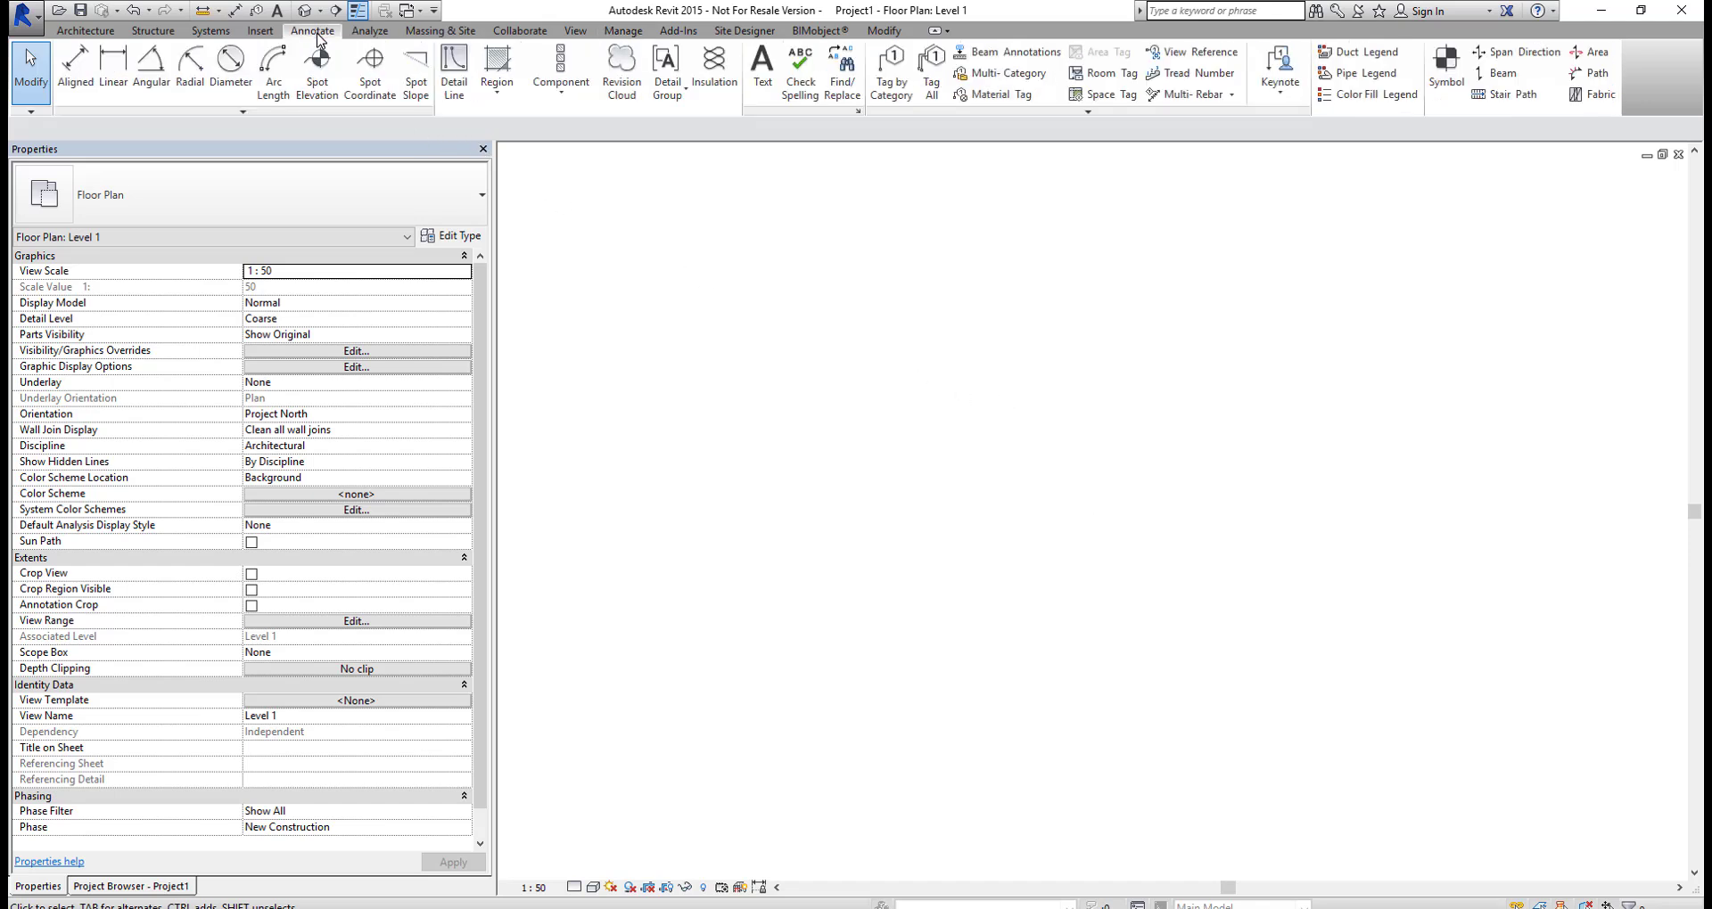
pyautogui.click(497, 89)
pyautogui.click(532, 127)
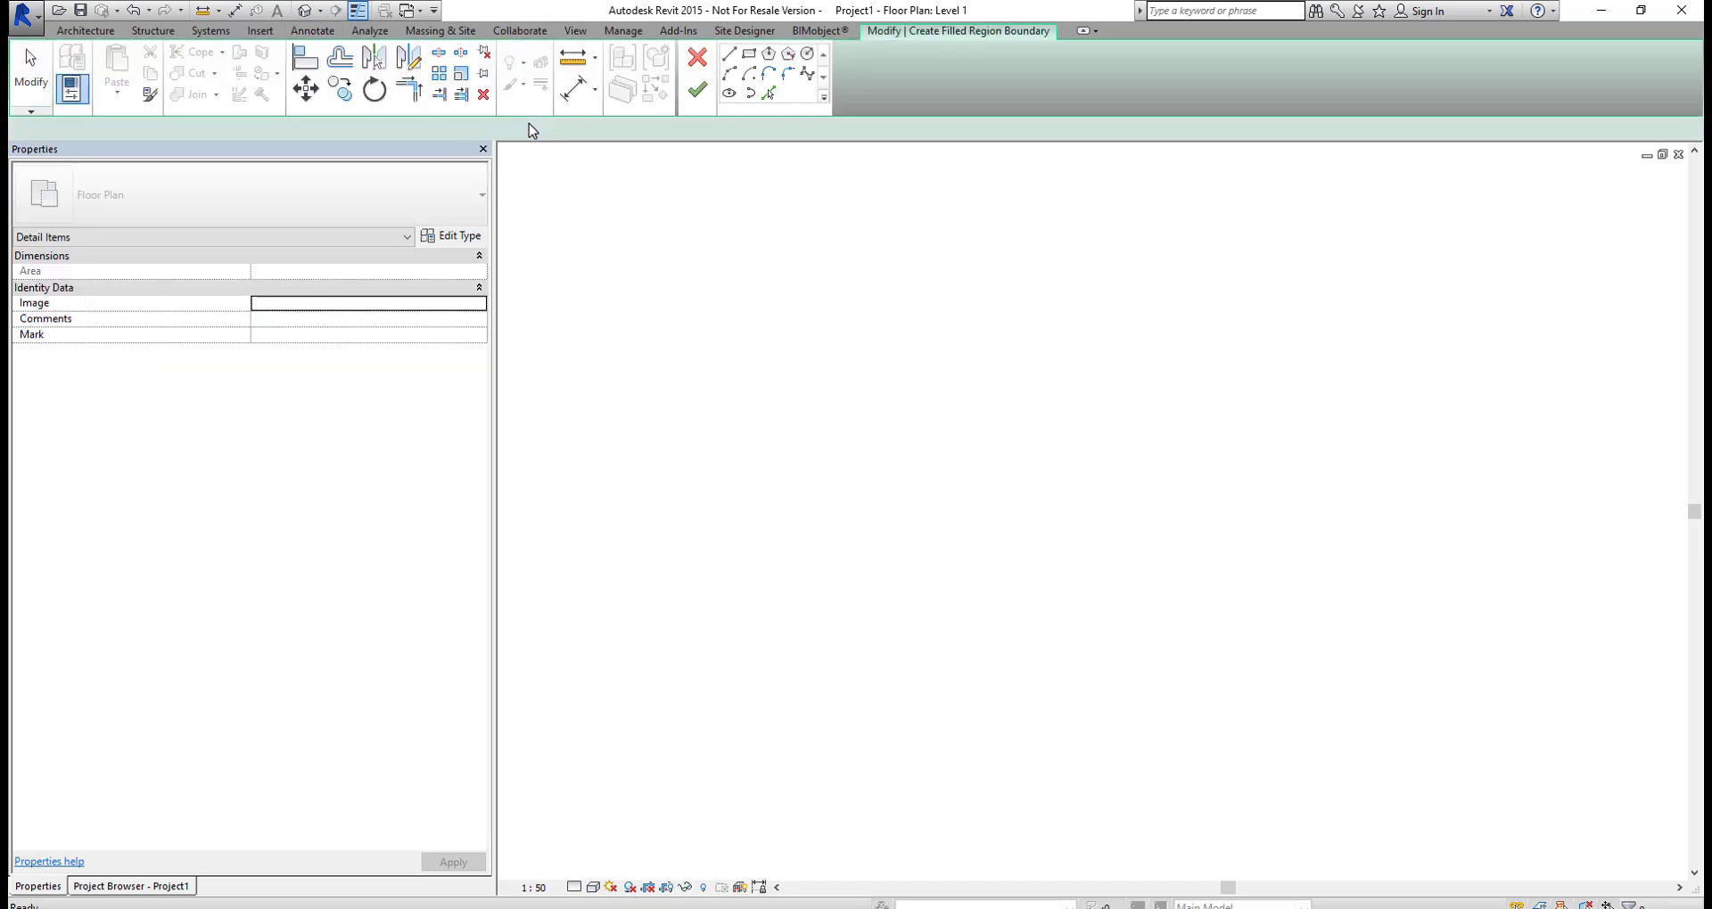
pyautogui.click(456, 239)
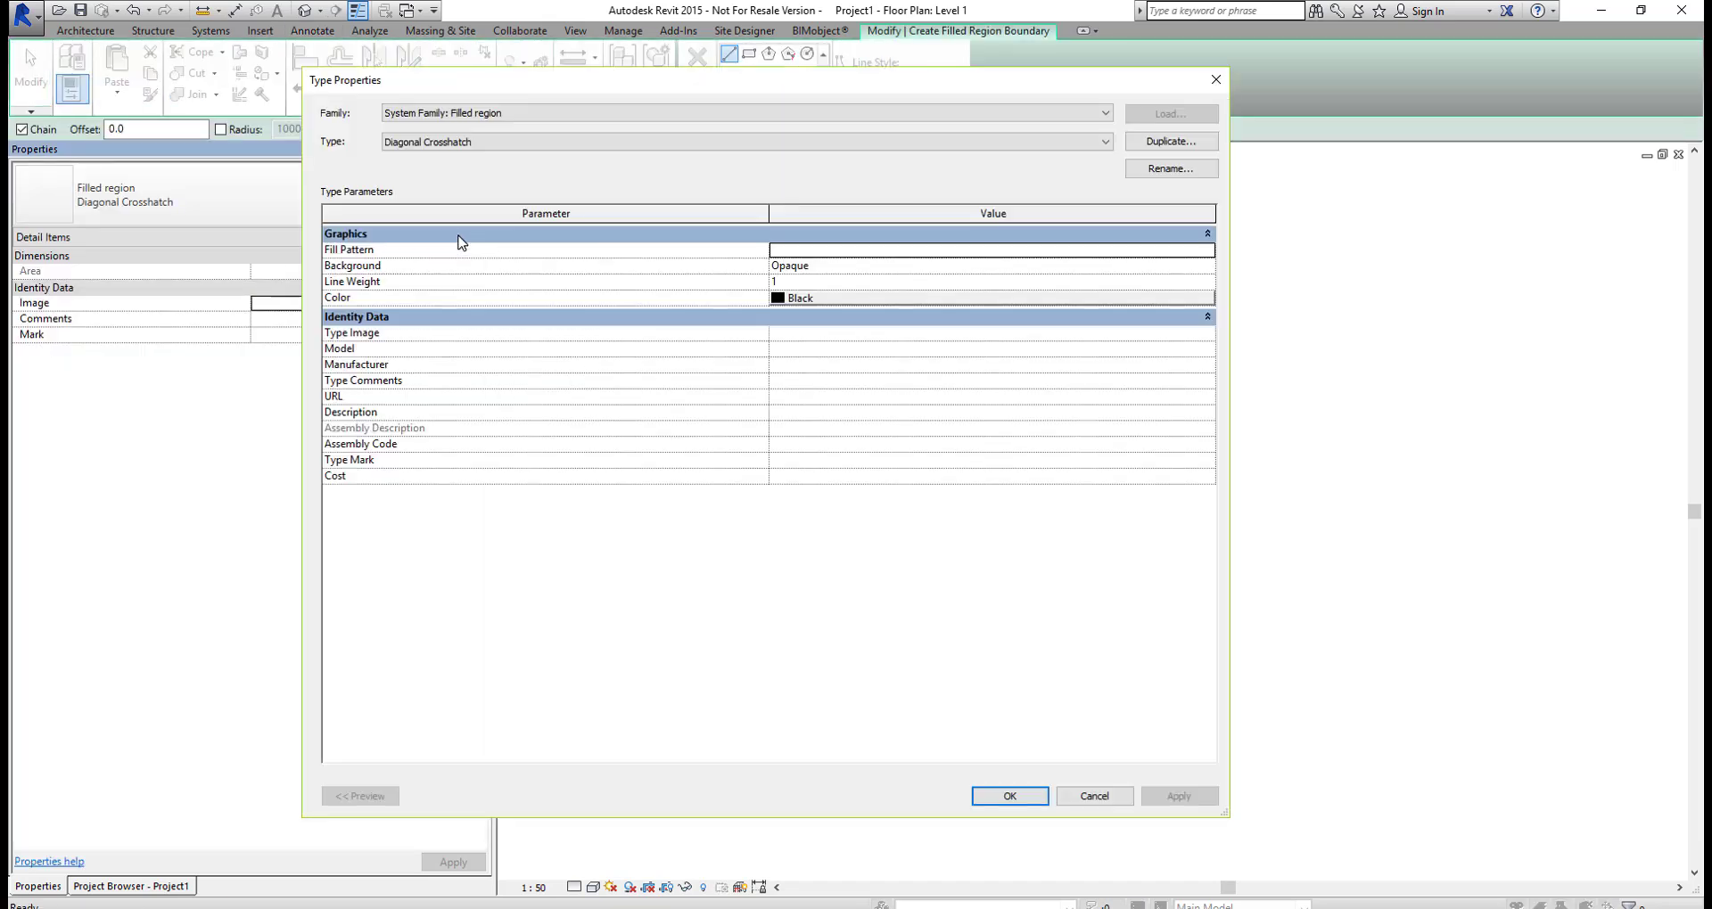
pyautogui.click(1153, 143)
pyautogui.press('Escape')
pyautogui.click(1163, 143)
pyautogui.click(756, 584)
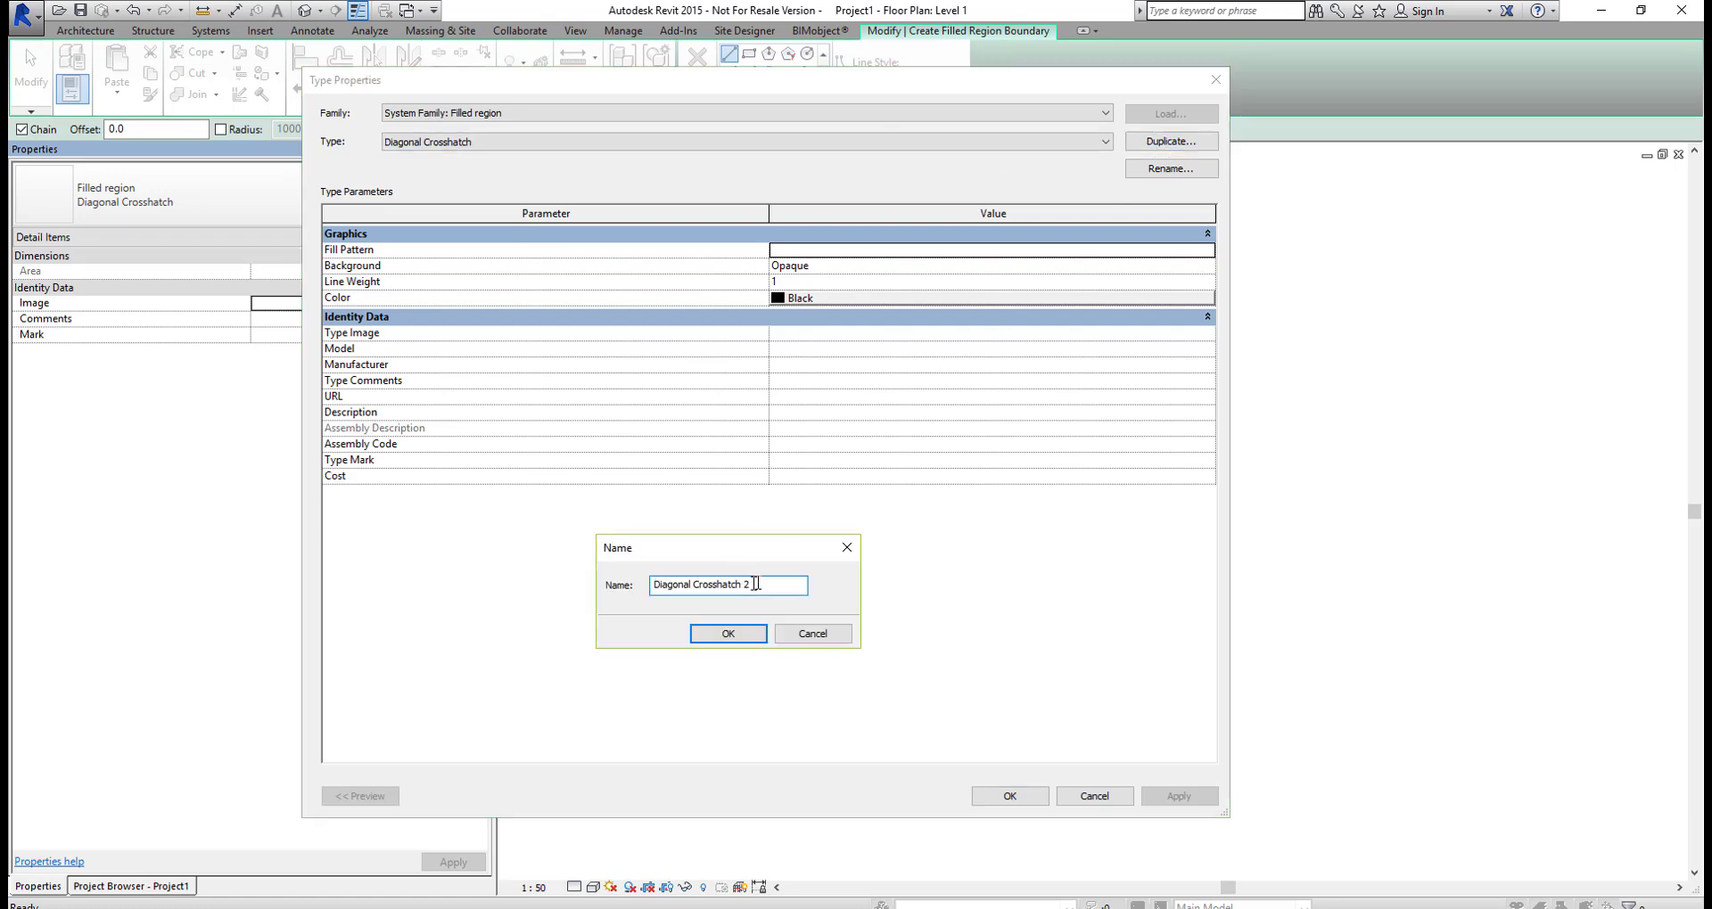
pyautogui.moveTo(756, 584); pyautogui.dragTo(631, 584)
pyautogui.write('Gravel')
pyautogui.click(713, 635)
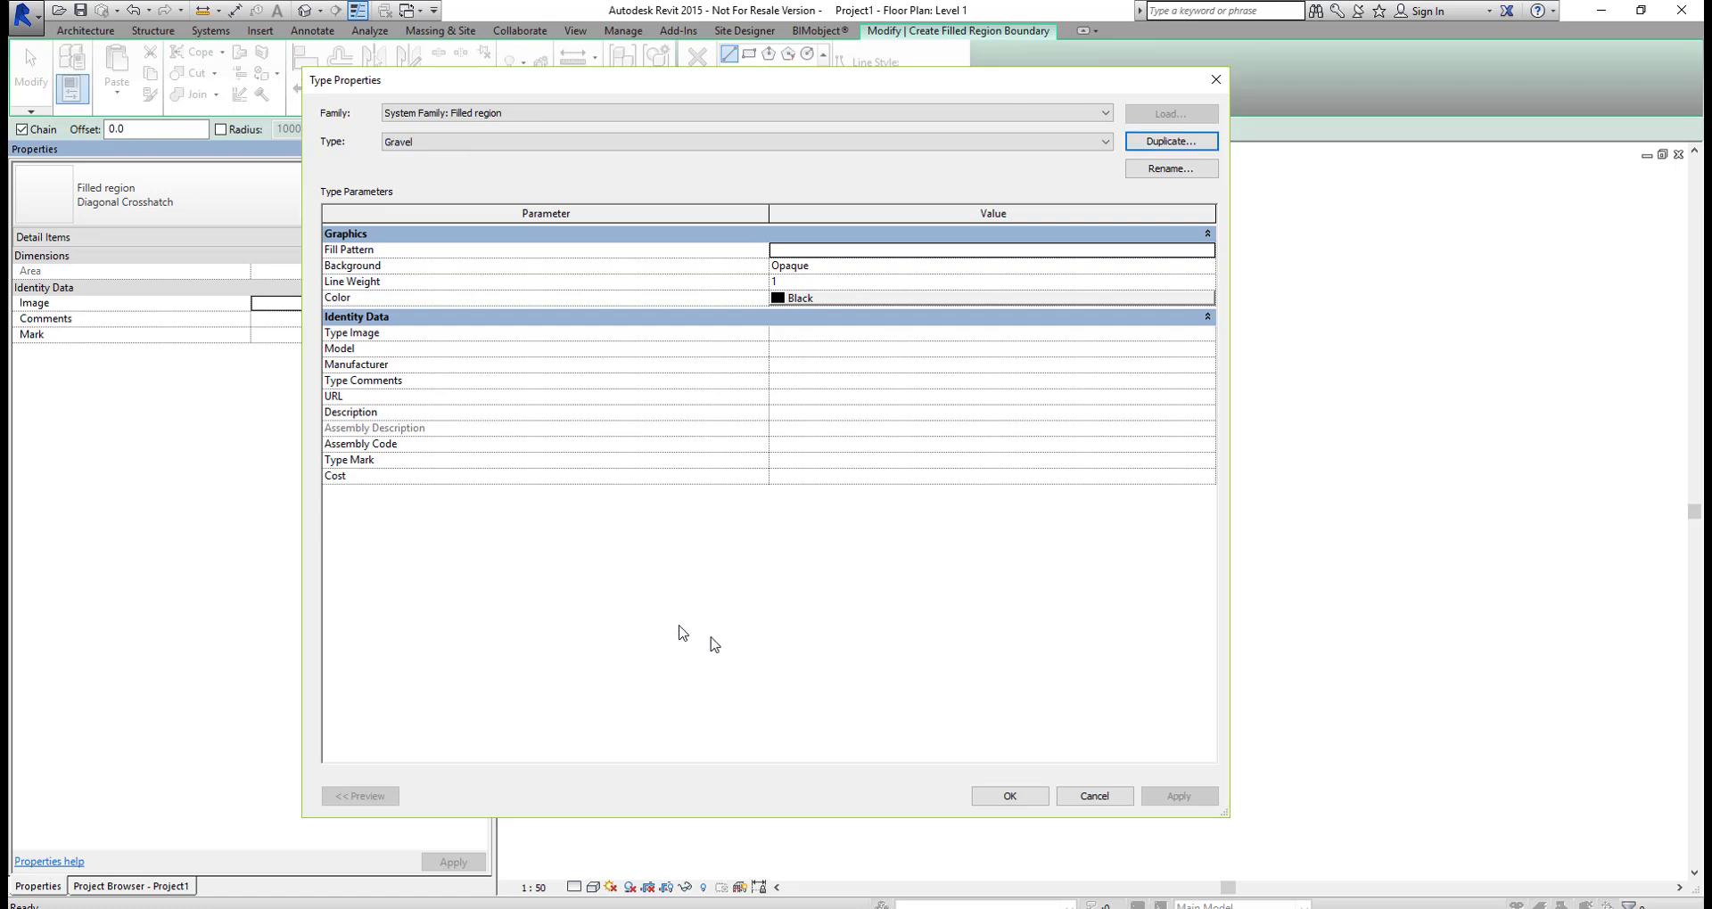
# Step: Set the Gravel type's fill pattern to the GRAVEL model pattern
pyautogui.click(906, 249)
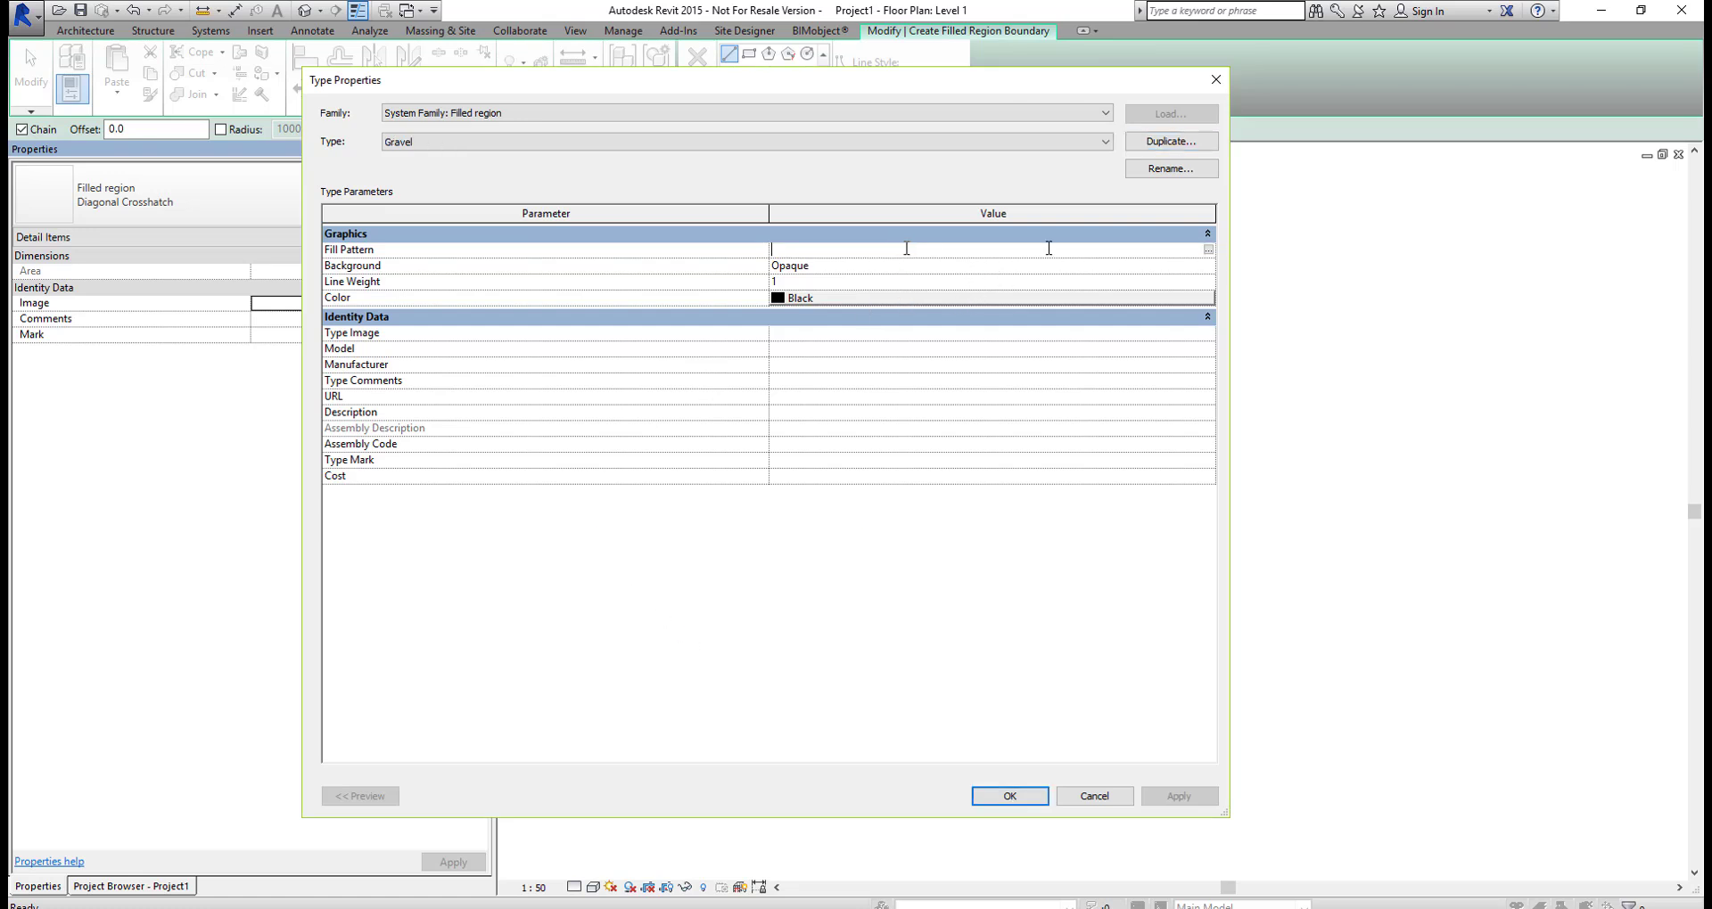
pyautogui.click(1208, 252)
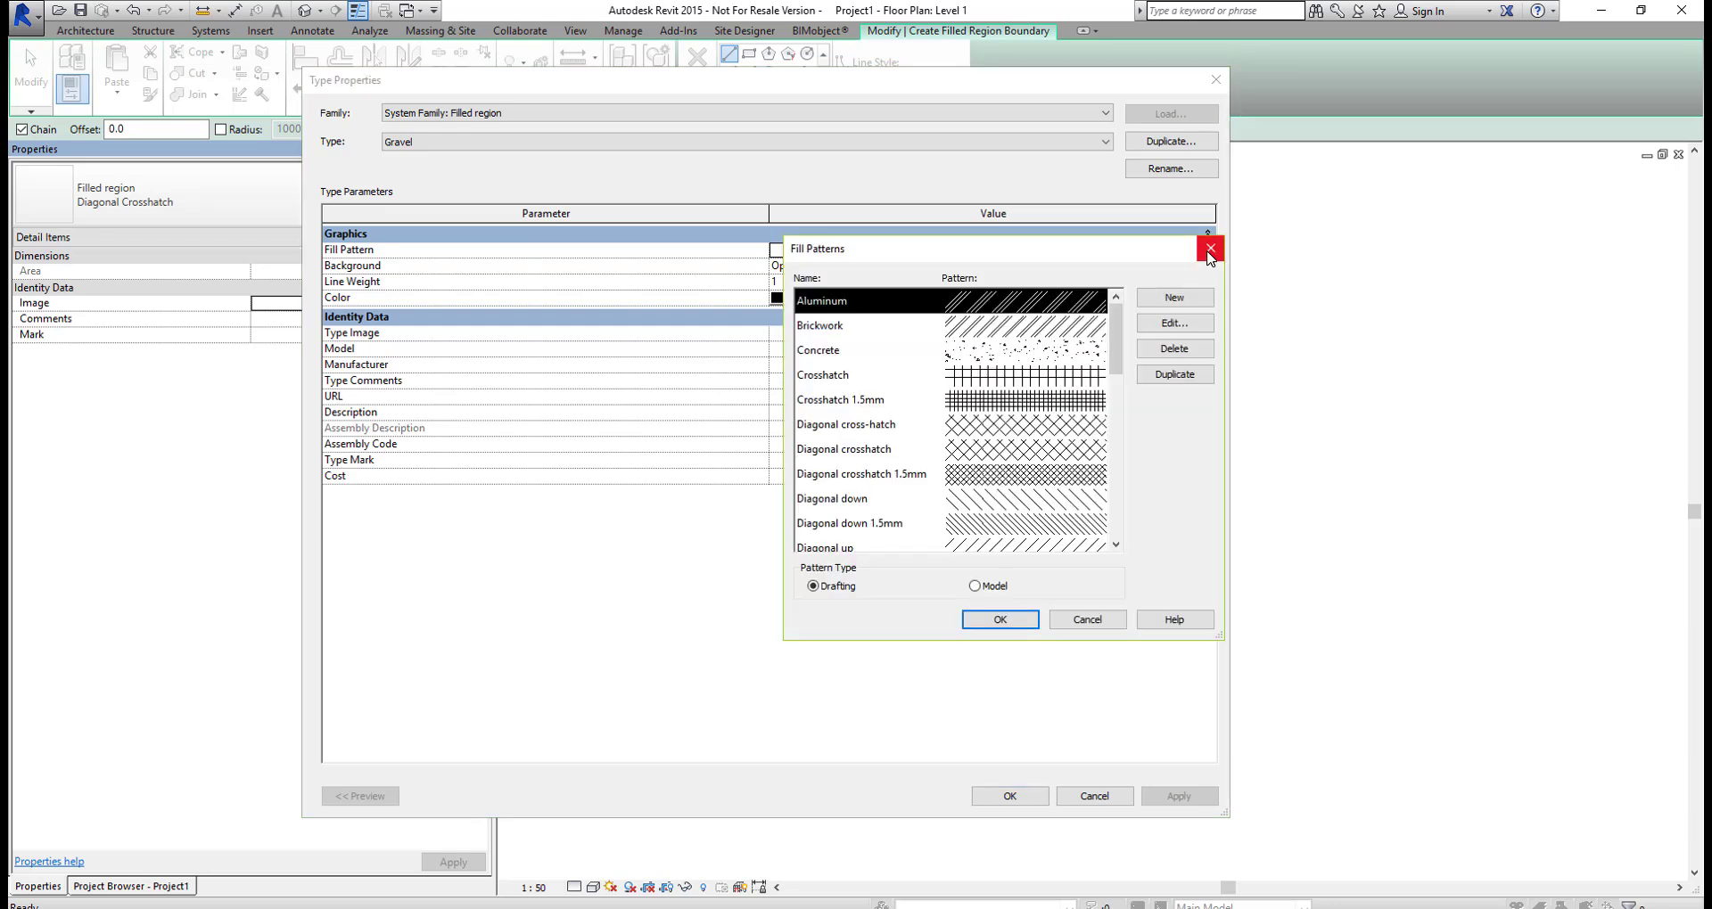
pyautogui.click(975, 586)
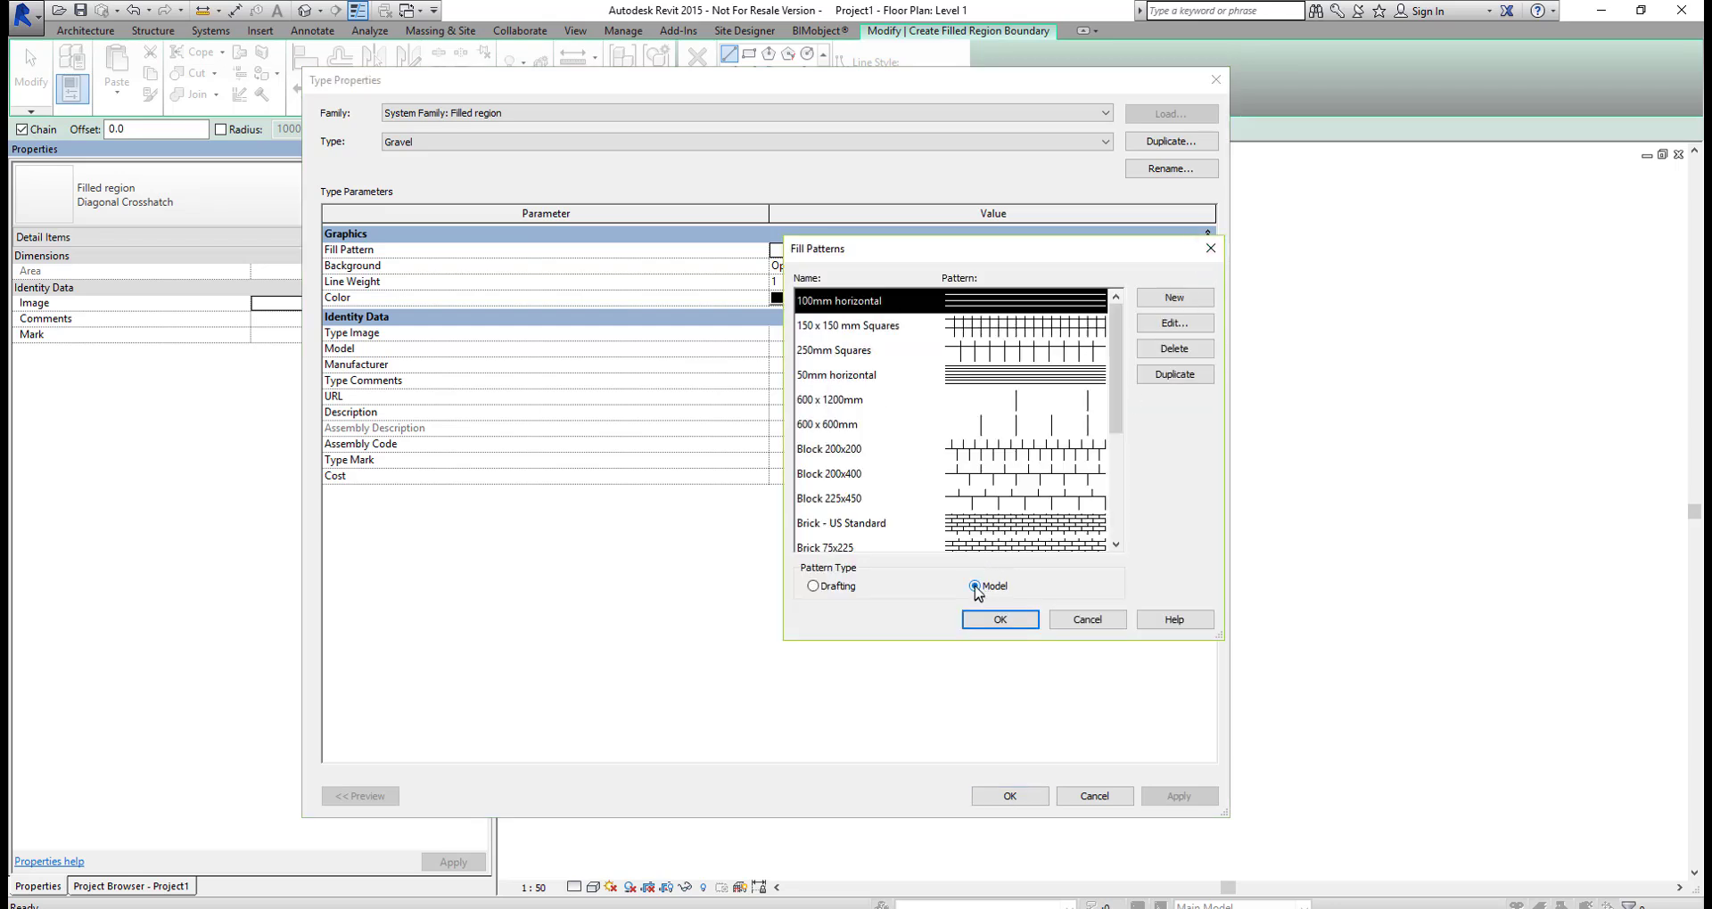
pyautogui.moveTo(1120, 328); pyautogui.dragTo(1116, 417)
pyautogui.click(994, 449)
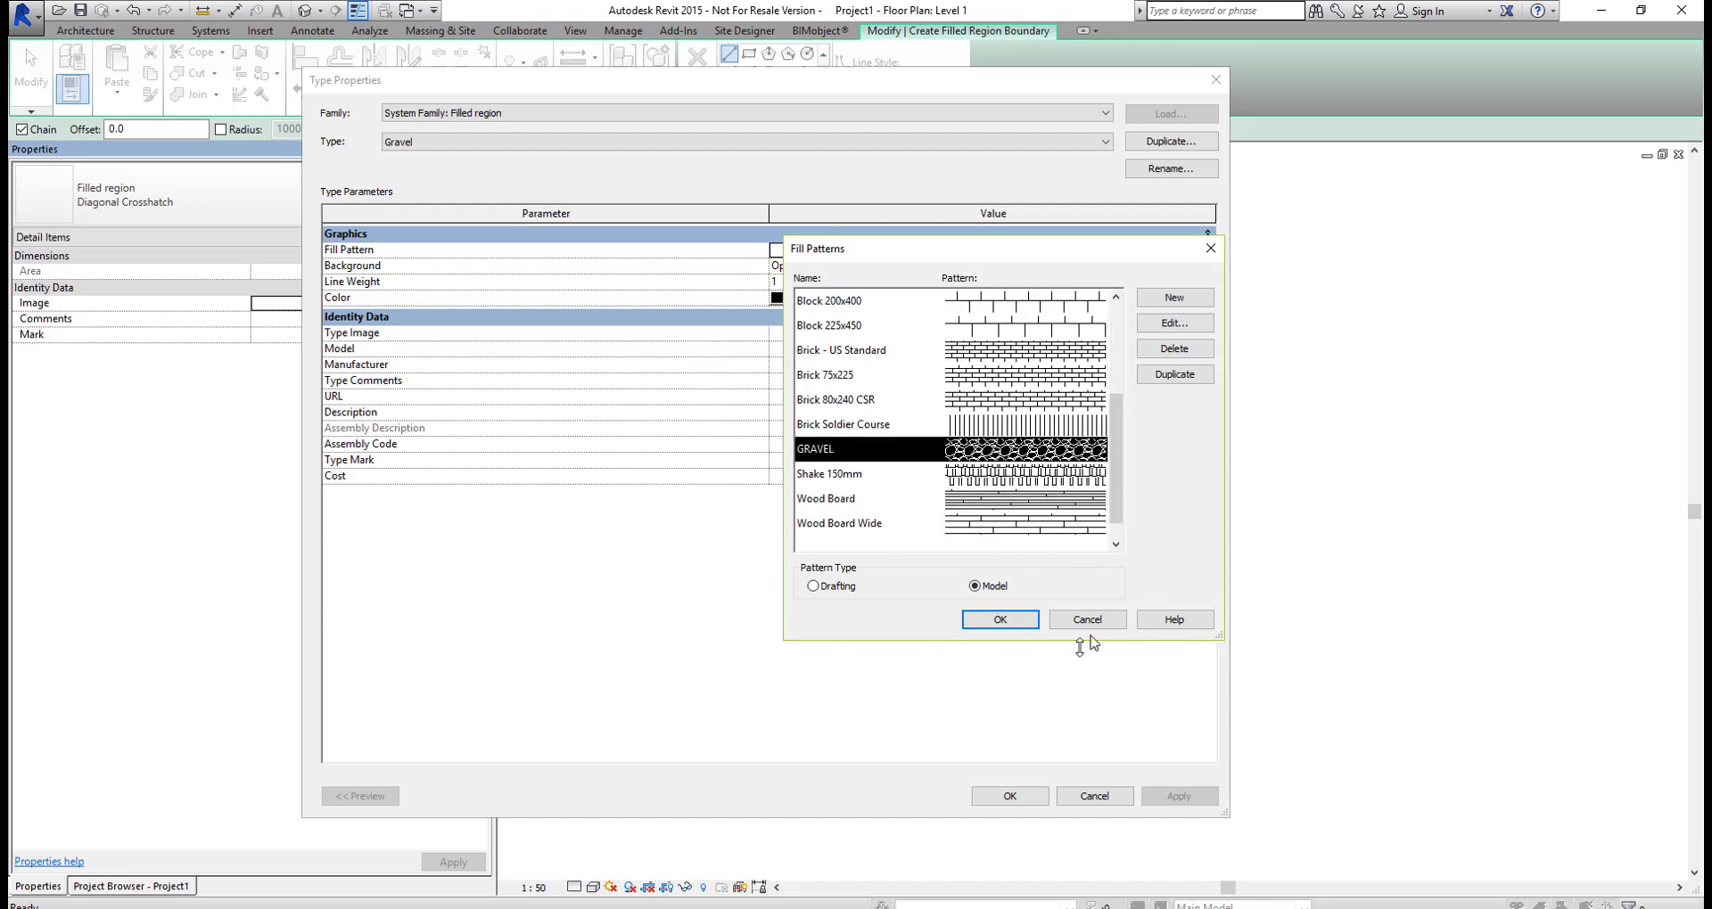
pyautogui.click(1017, 623)
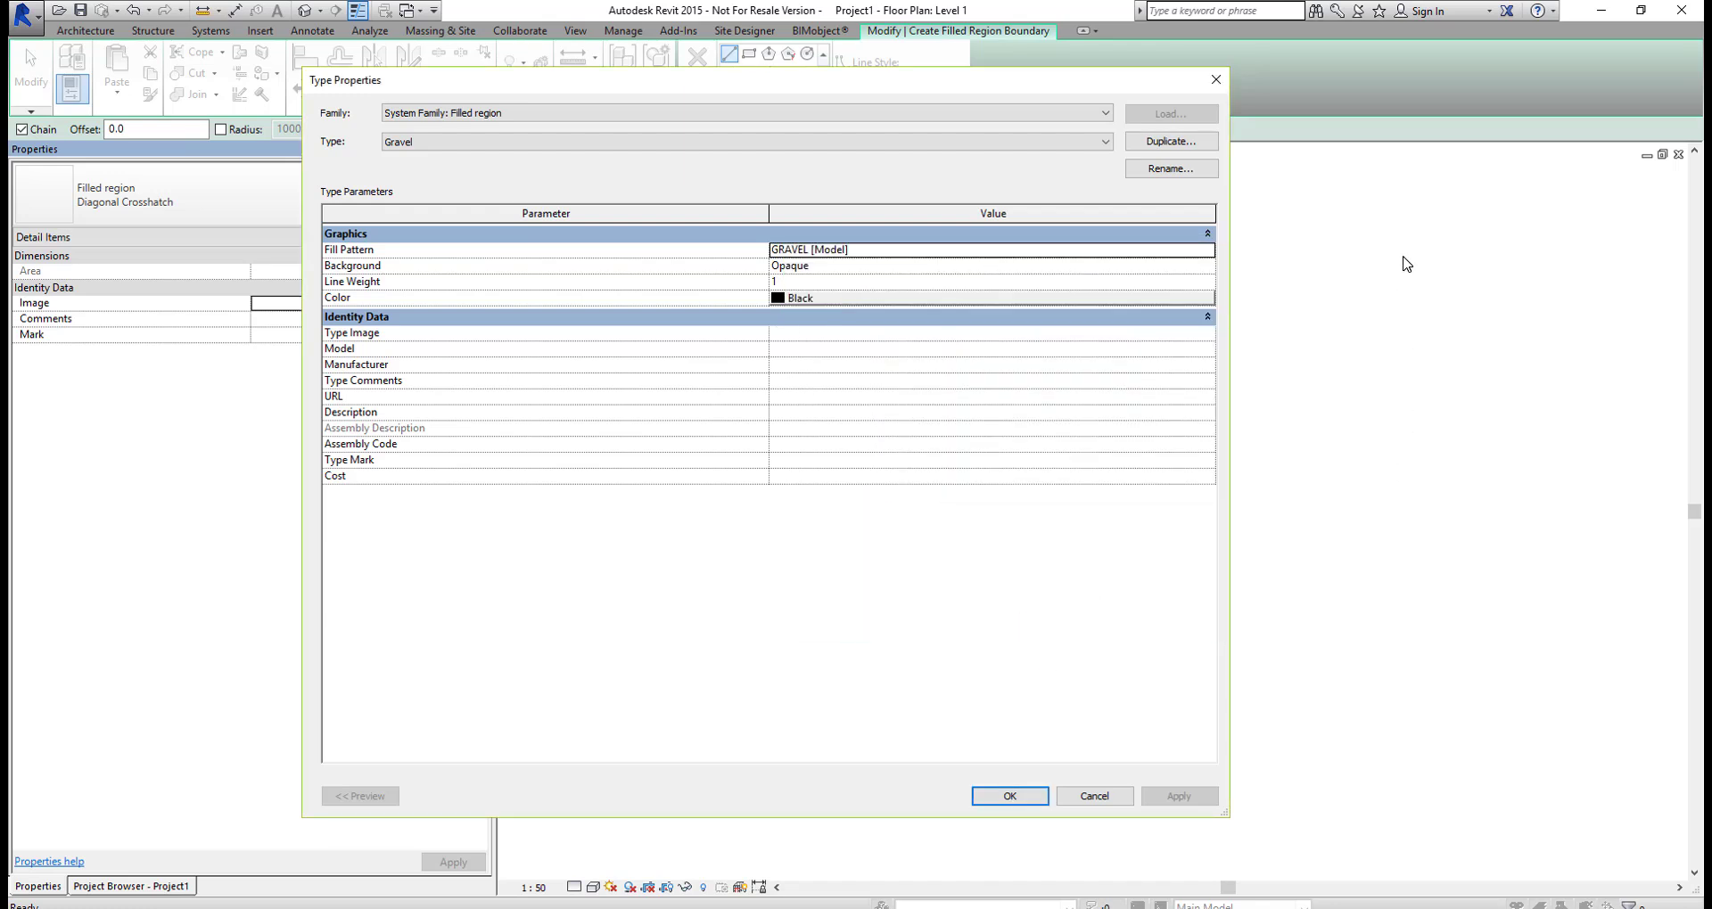
# Step: Draw a 900 x 120 rectangle as the Gravel filled region and finish the sketch
pyautogui.click(1010, 796)
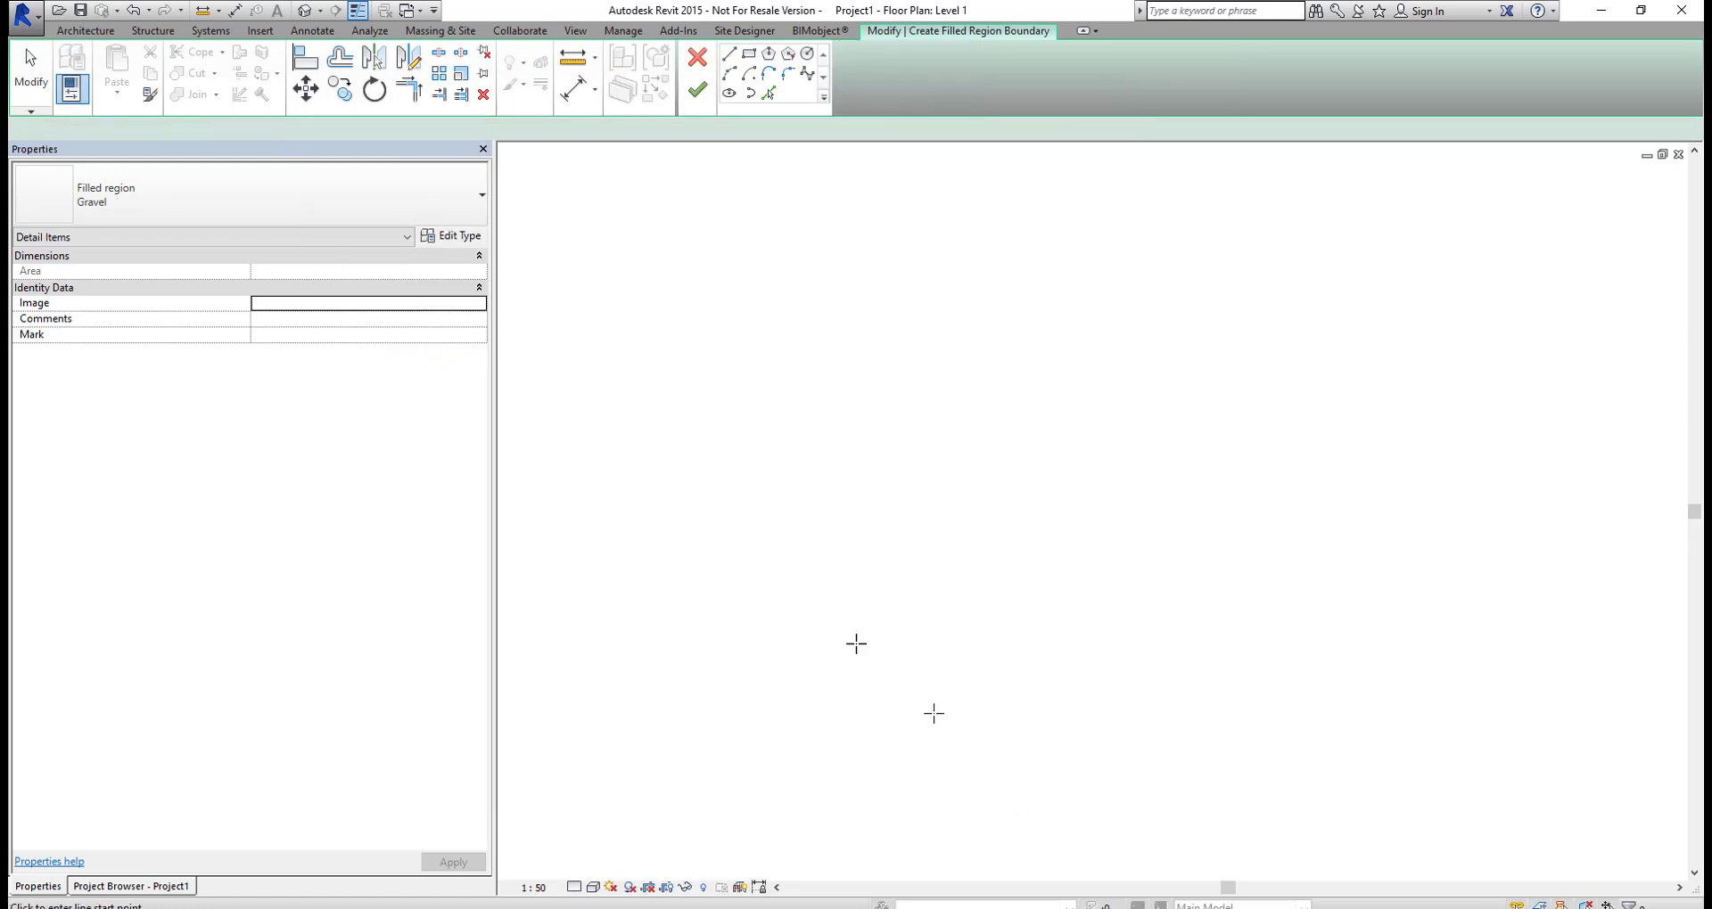
pyautogui.click(749, 55)
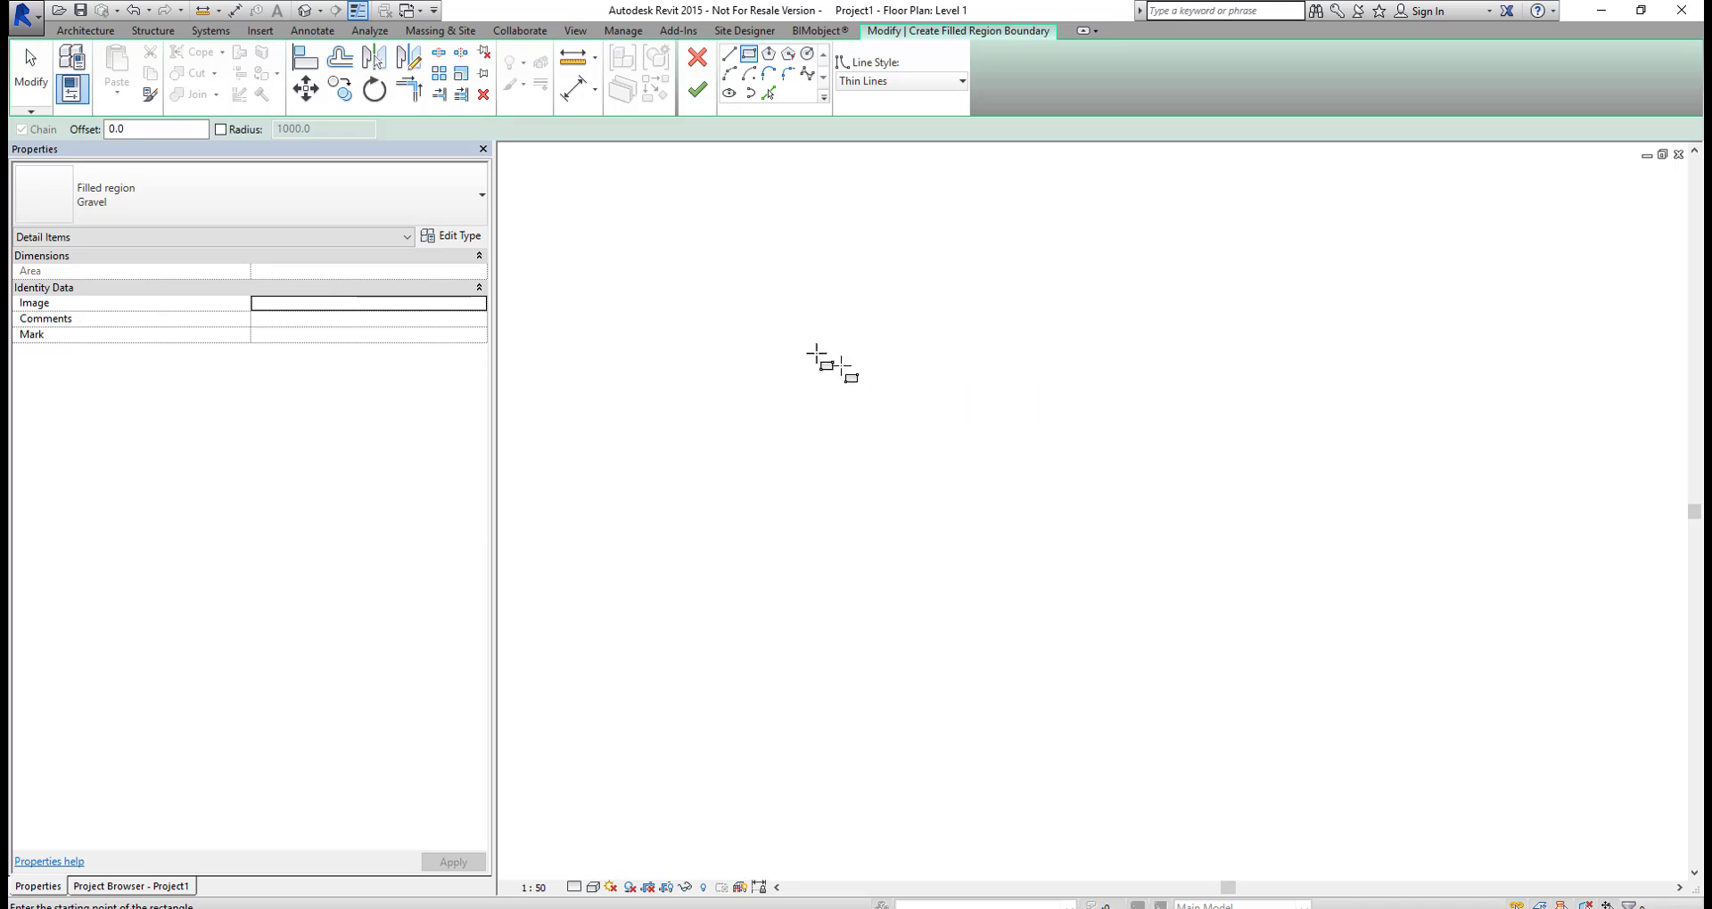
pyautogui.click(748, 331)
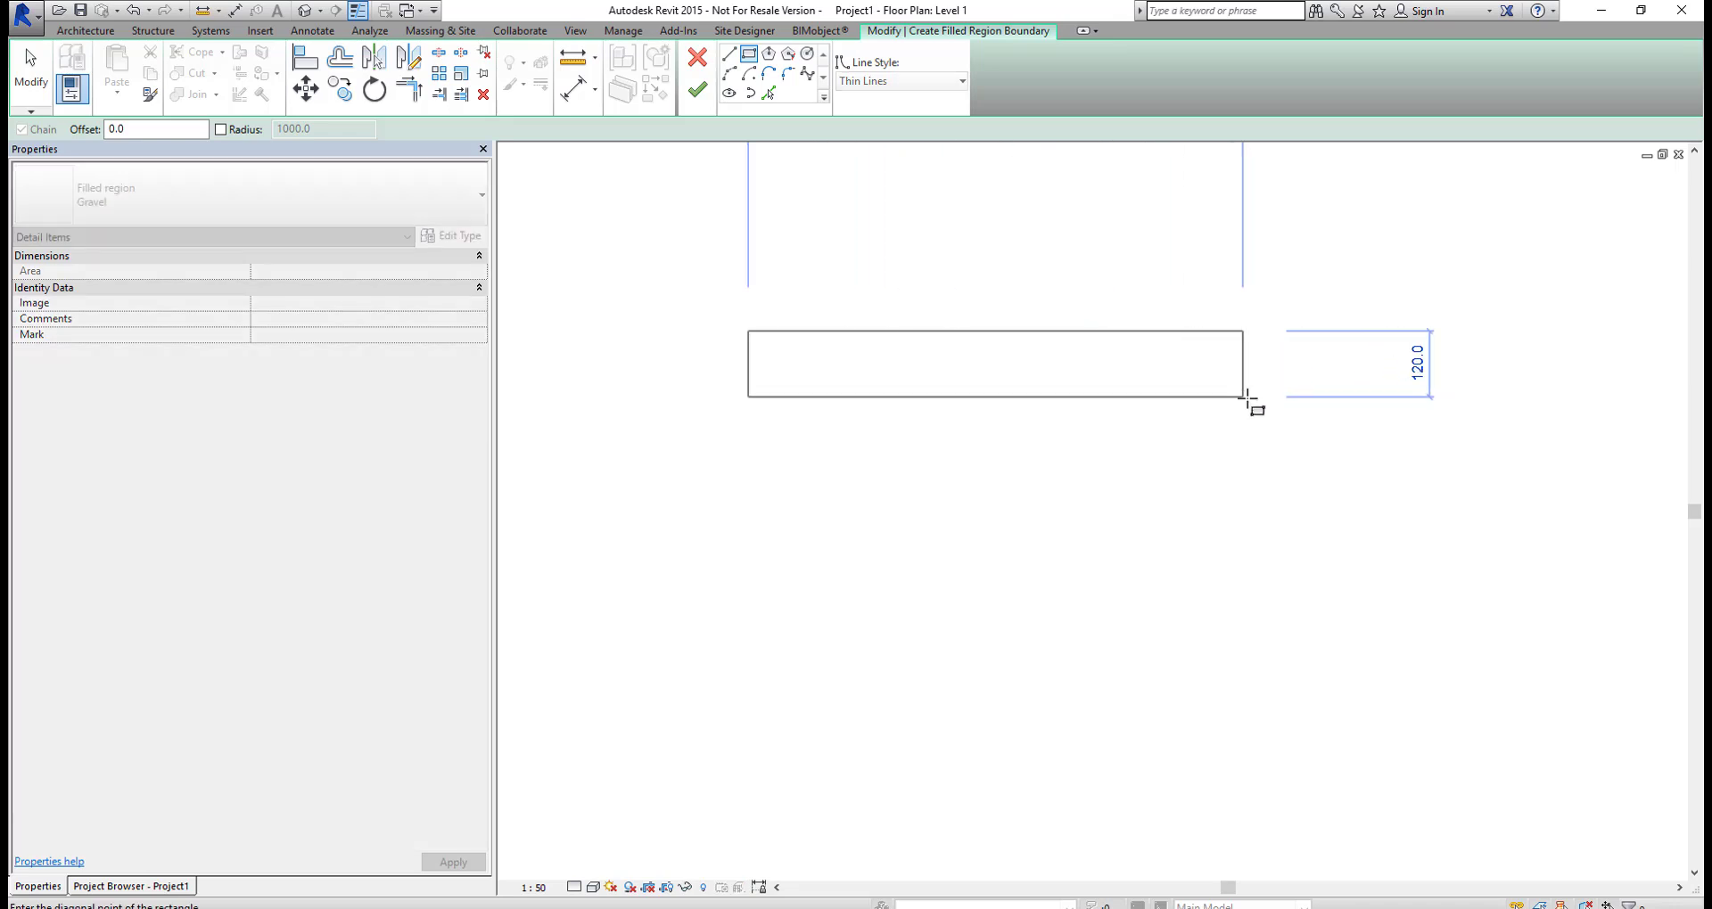
pyautogui.click(1244, 397)
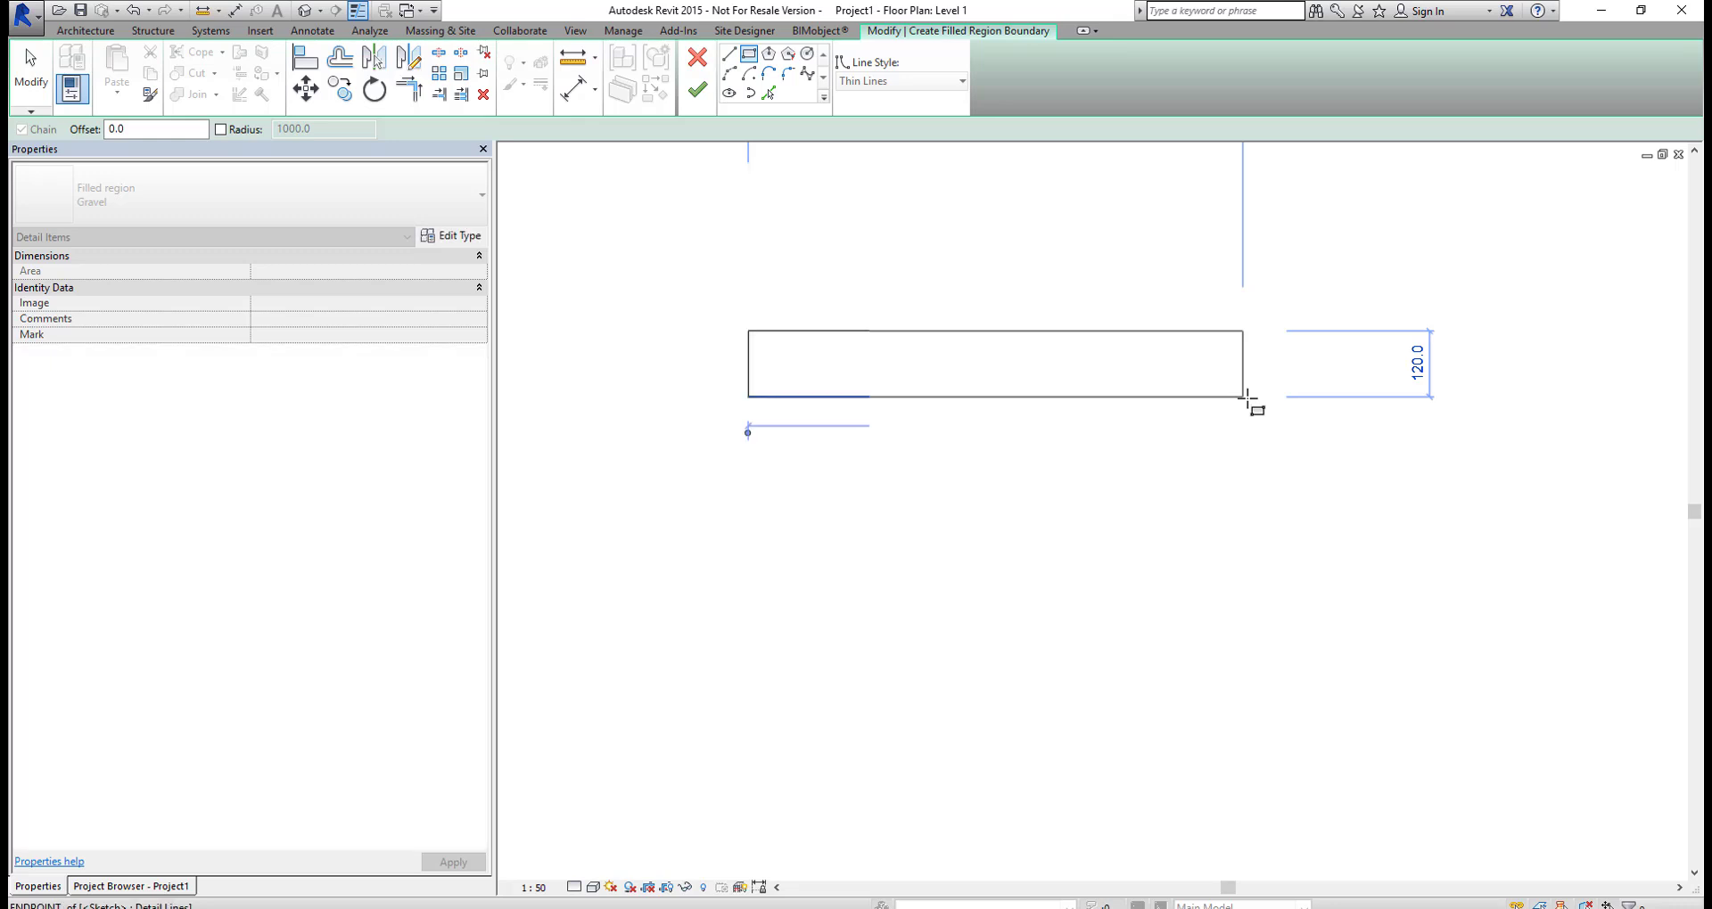
pyautogui.click(697, 90)
pyautogui.click(1378, 485)
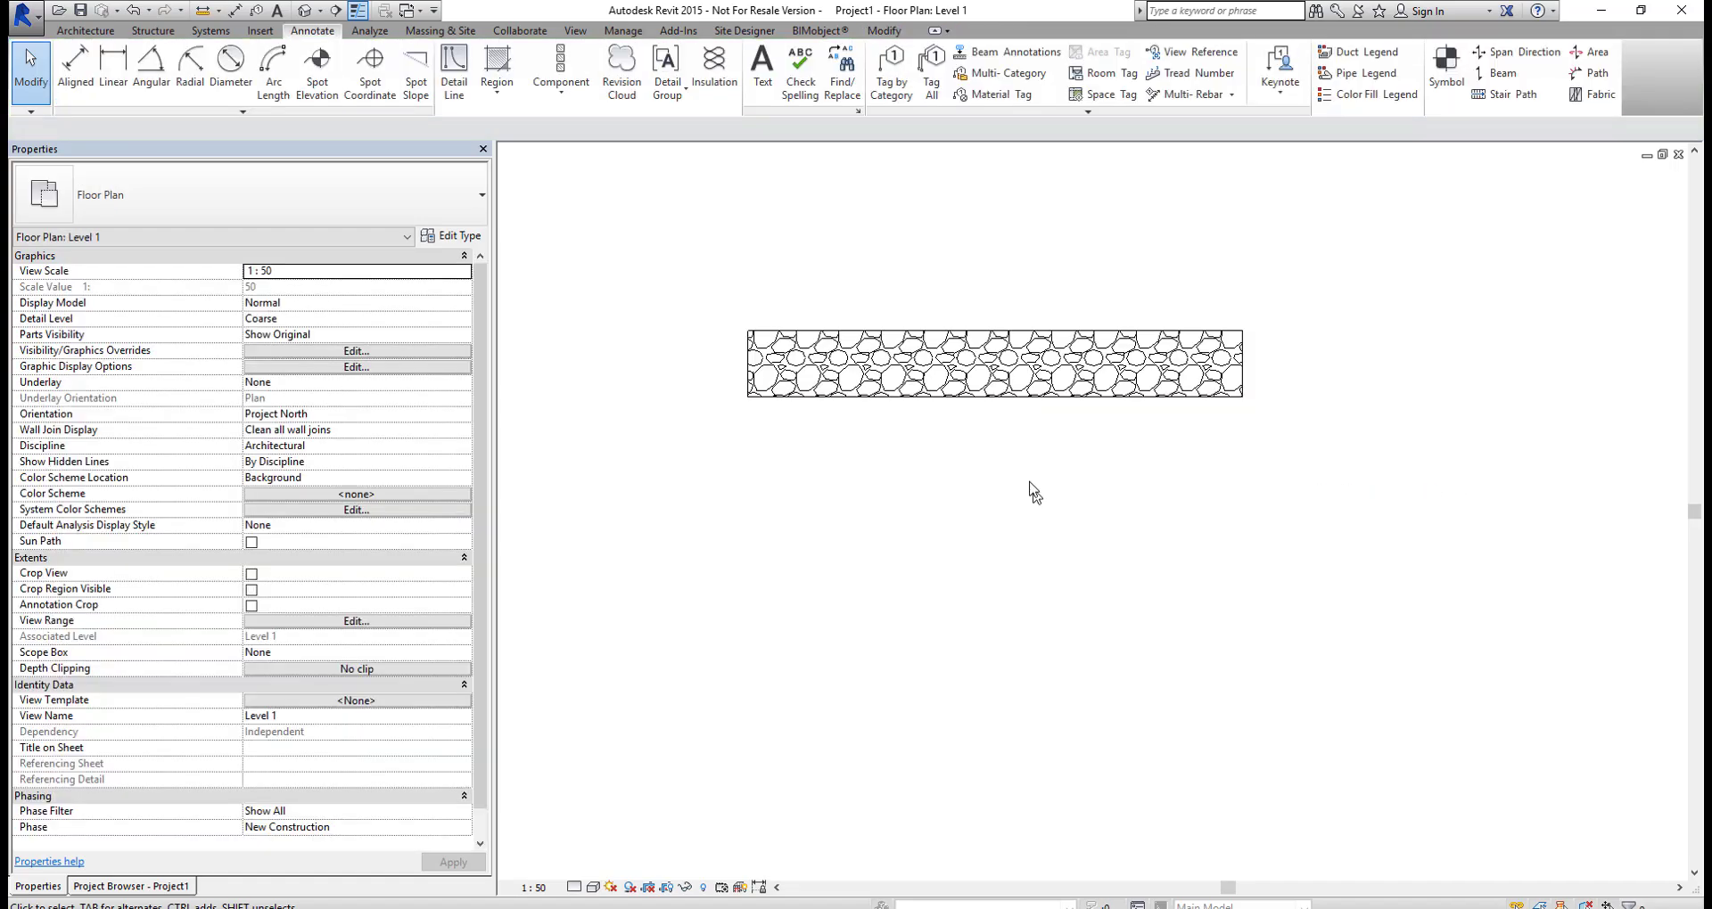